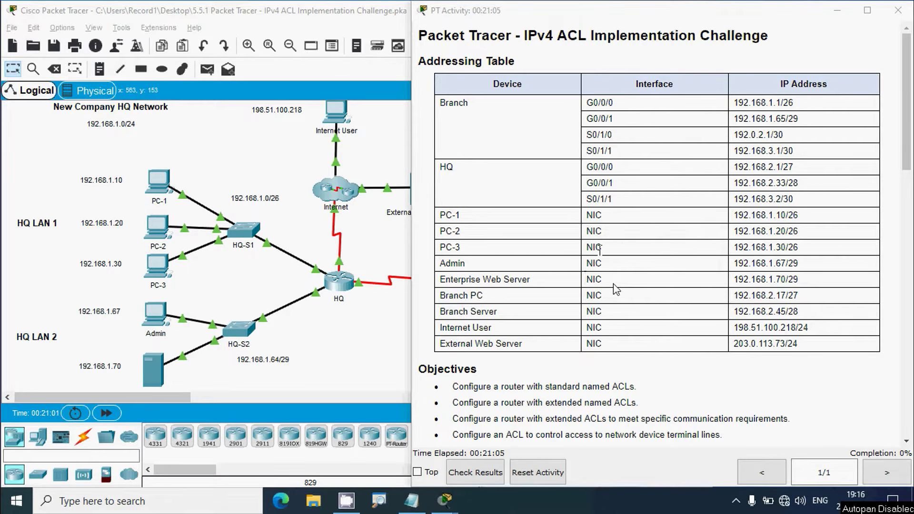
Scroll the activity instructions down to the Objectives and the Step 1 and Step 2 instructions
scroll(615, 288, "down", 4)
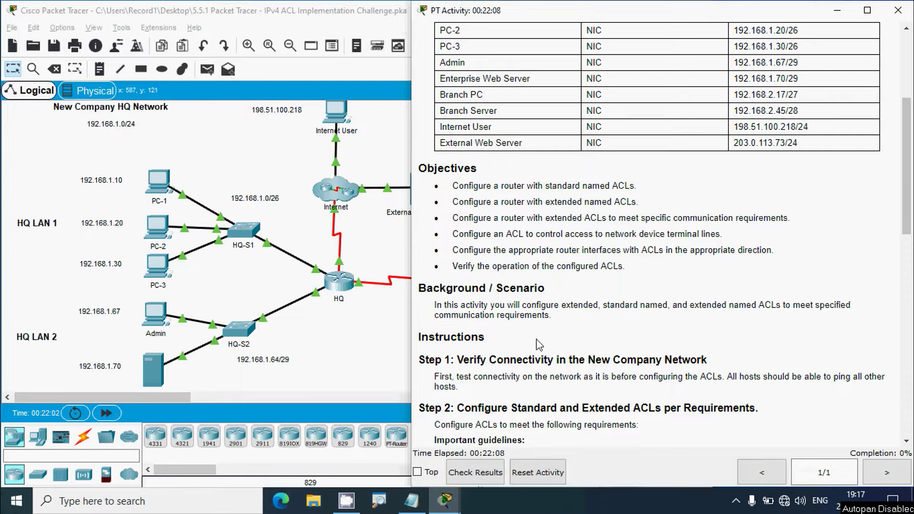
Scroll down to read the ACL 1 requirements, then back up to the Addressing Table
scroll(539, 340, "down", 1)
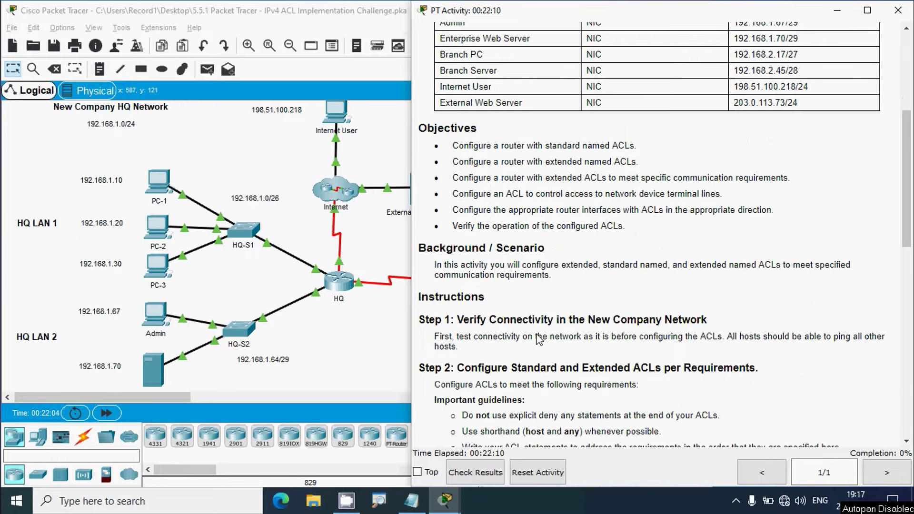
scroll(539, 340, "down", 3)
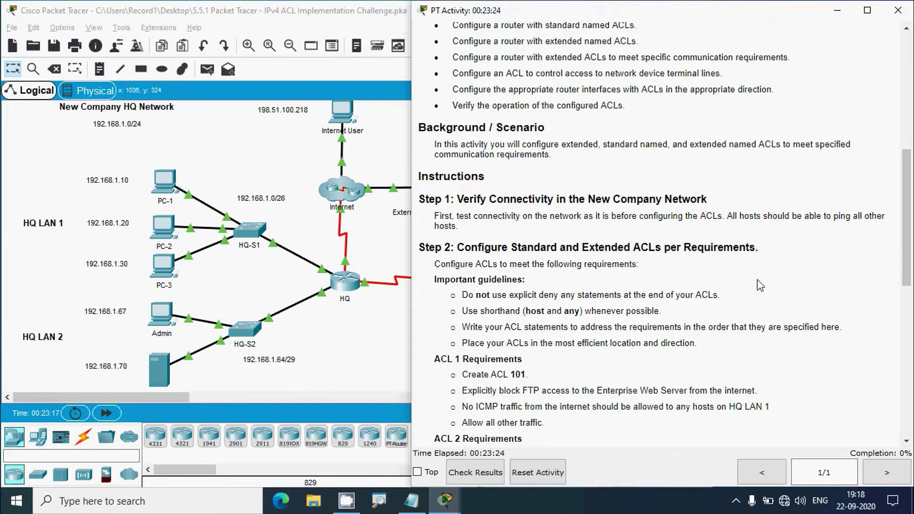
scroll(897, 164, "up", 5)
scroll(897, 163, "up", 3)
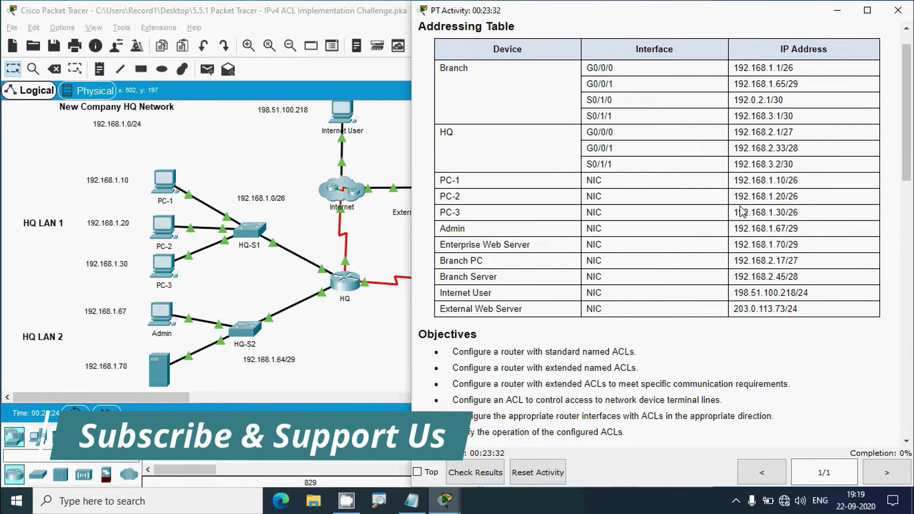
Ping PC-2 at 192.168.1.20 from PC-1's Command Prompt, using the address copied from the table
left_click_drag(737, 196, 786, 196)
key("super+c")
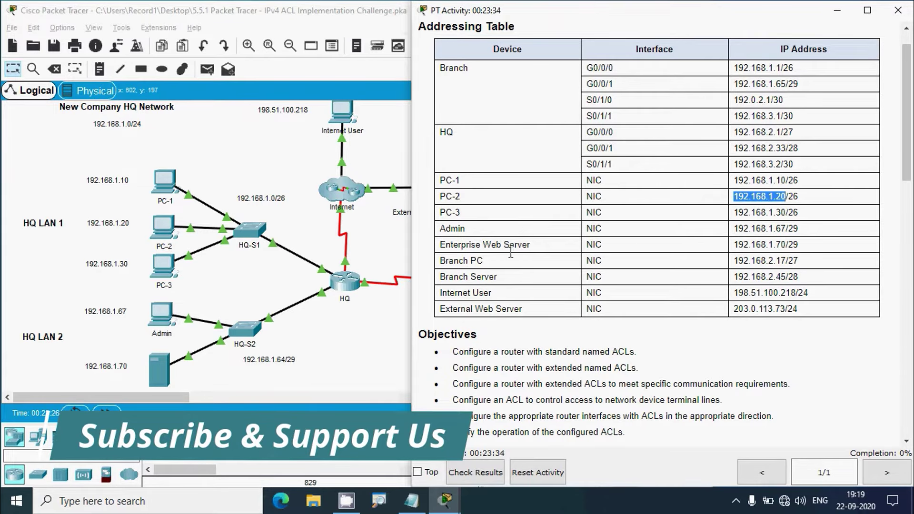
left_click(164, 184)
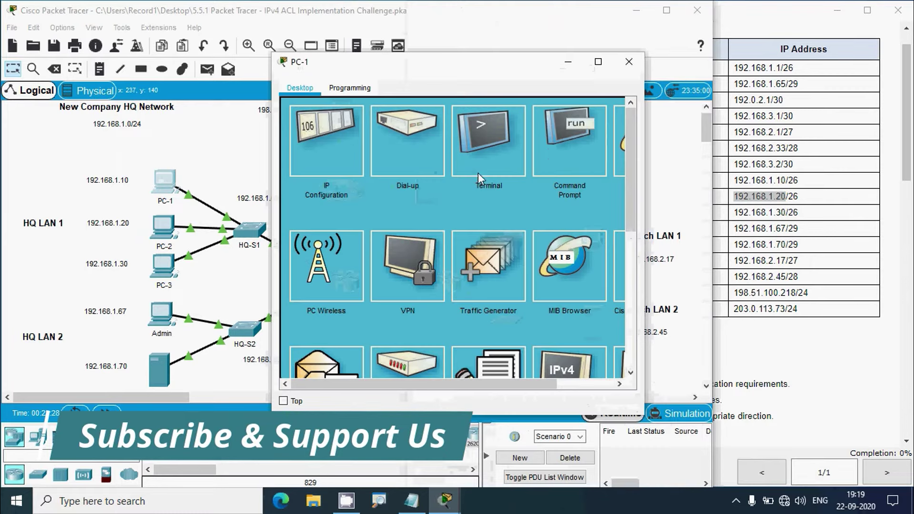
left_click(550, 154)
type("pi")
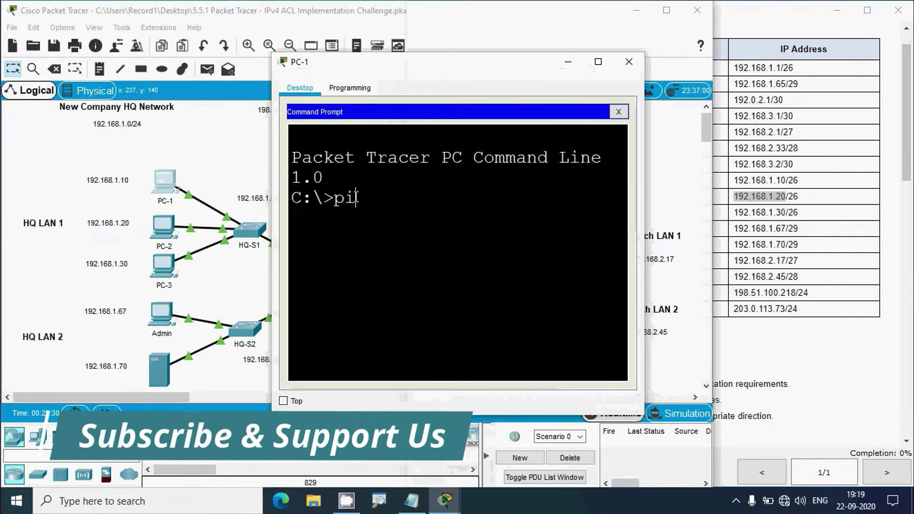
type("ng")
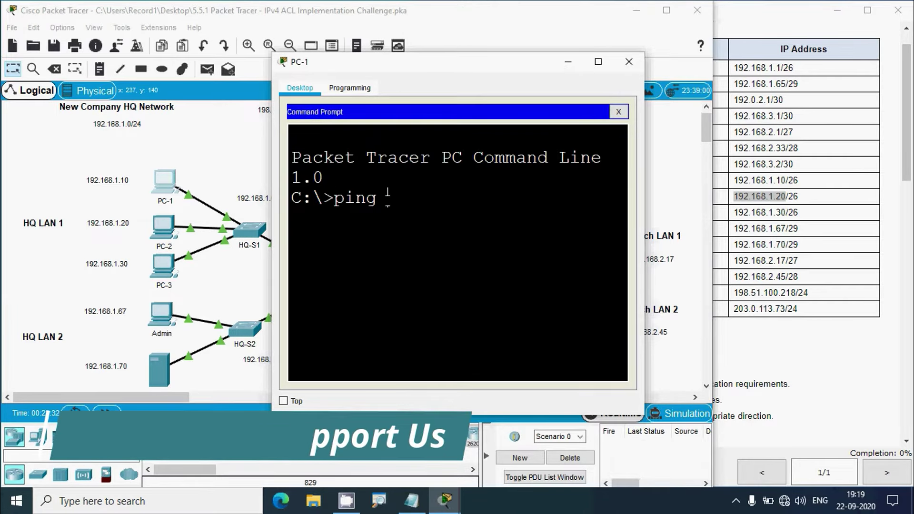
right_click(388, 202)
left_click(414, 224)
key("Return")
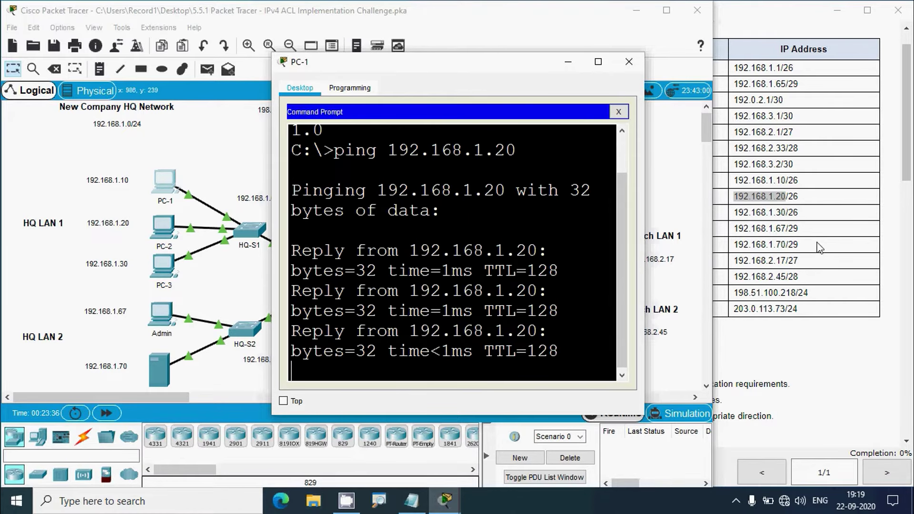
Ping PC-3 at 192.168.1.30 from PC-1 and maximize the window to read the results
left_click(735, 222)
left_click_drag(733, 212, 788, 212)
key("super+c")
left_click(351, 366)
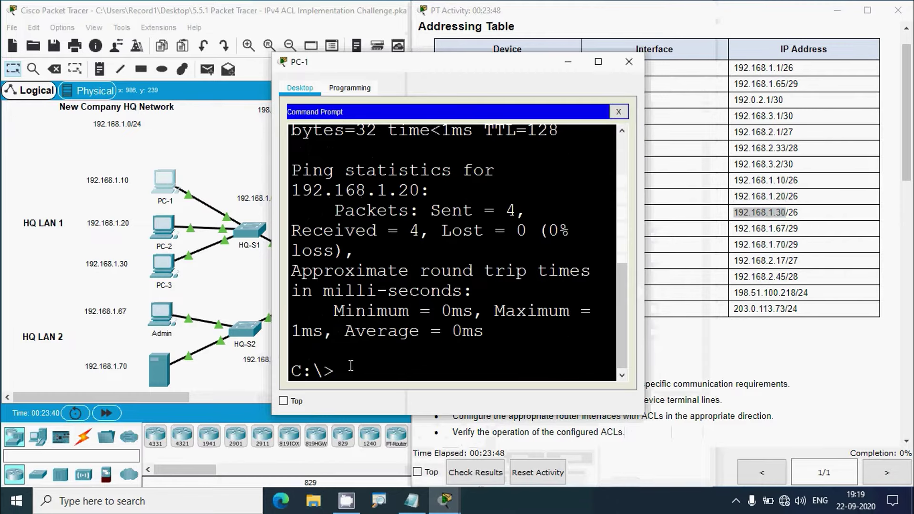
type("ping")
right_click(390, 366)
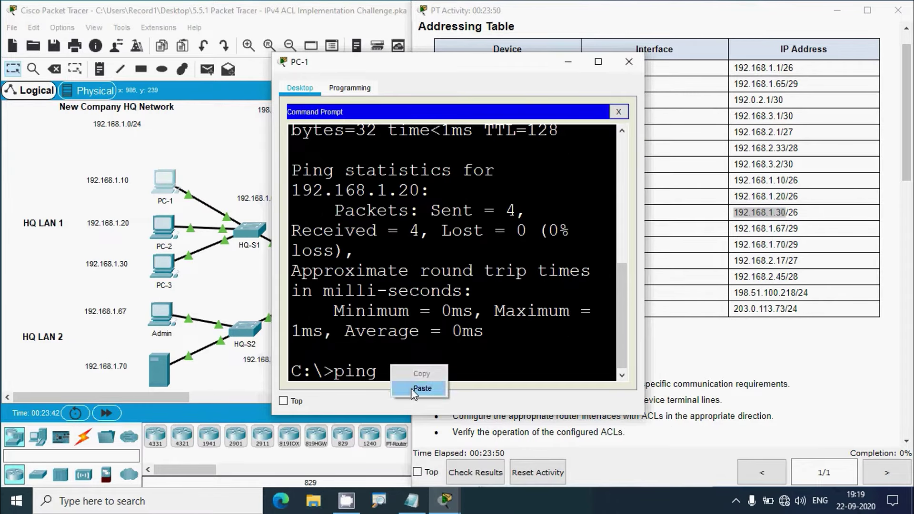
left_click(413, 388)
key("Return")
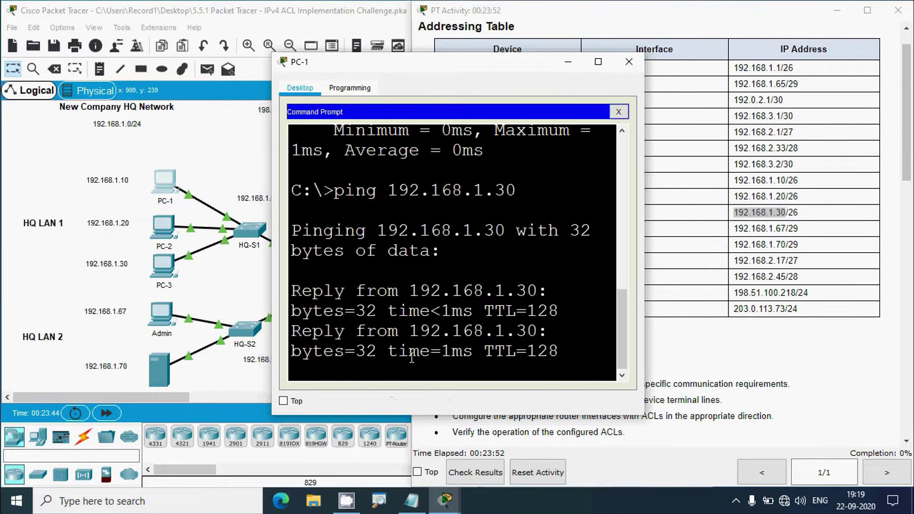
left_click(598, 61)
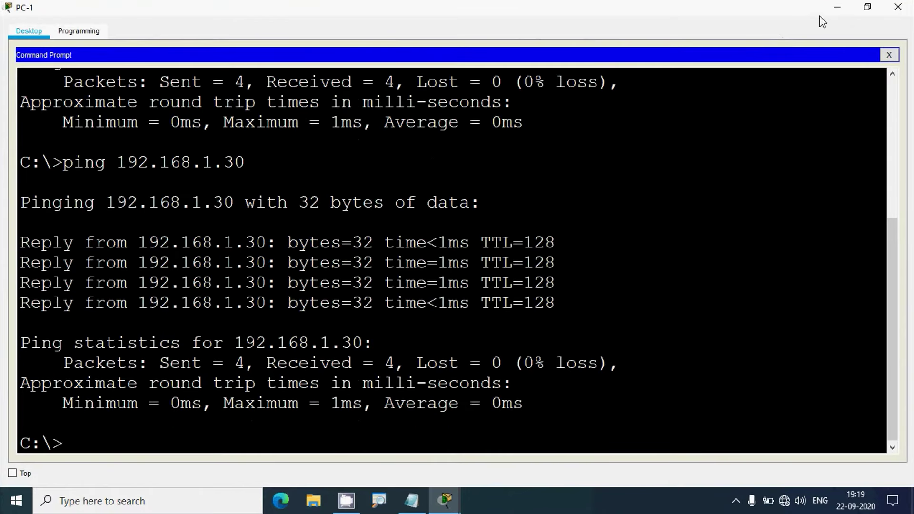
Copy Admin's address 192.168.1.67 from the Addressing Table and return to the topology
left_click(835, 9)
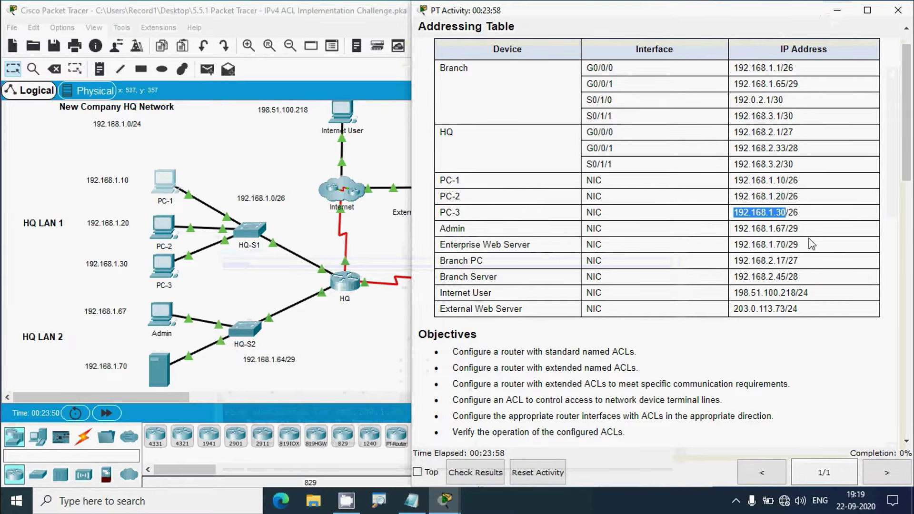
left_click_drag(734, 229, 785, 227)
key("super+c")
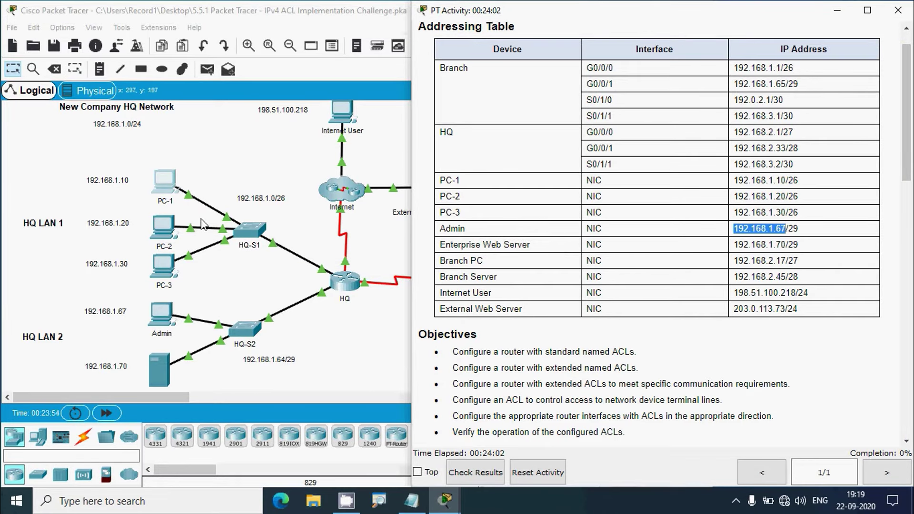
left_click(338, 338)
scroll(339, 339, "down", 2)
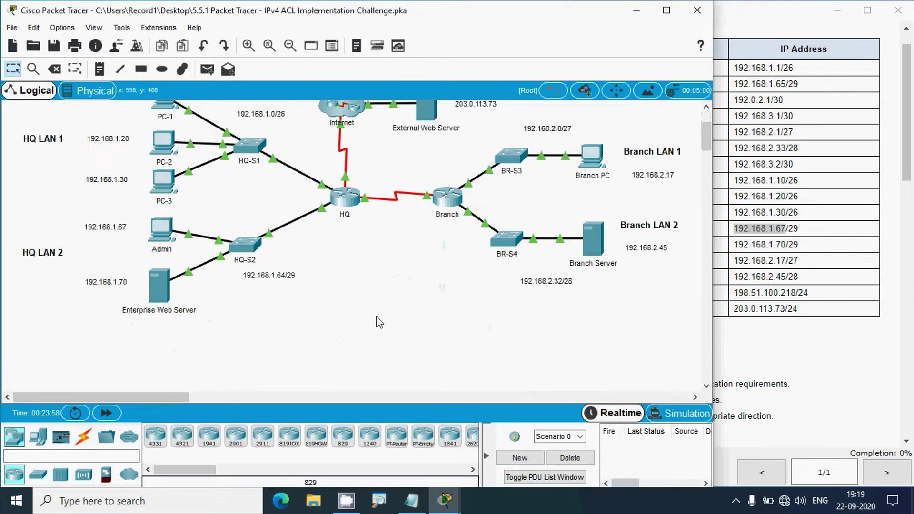
Ping Admin at 192.168.1.67 from PC-1's maximized Command Prompt
scroll(450, 323, "up", 2)
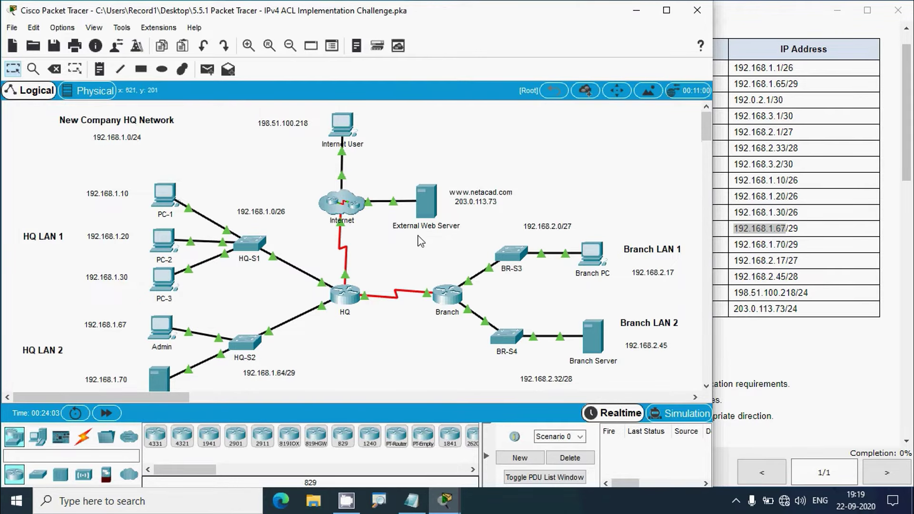
scroll(419, 240, "down", 1)
key("alt")
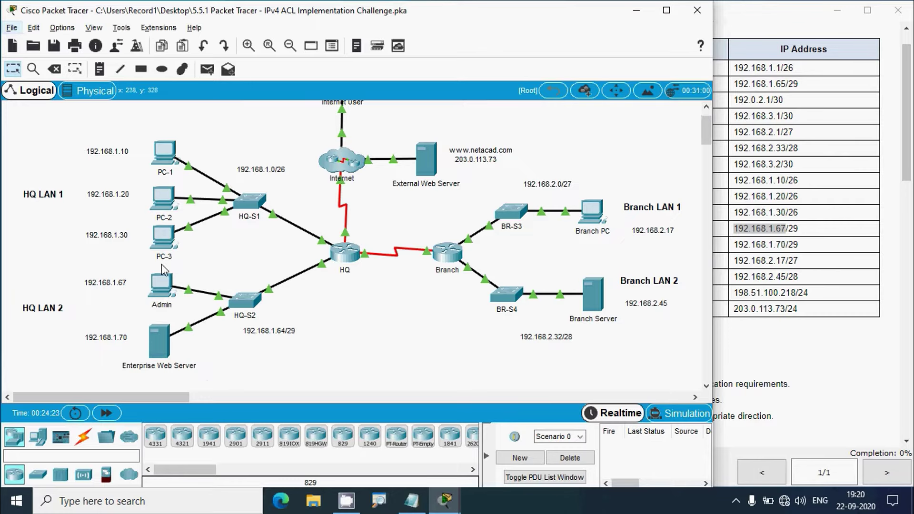
left_click(164, 162)
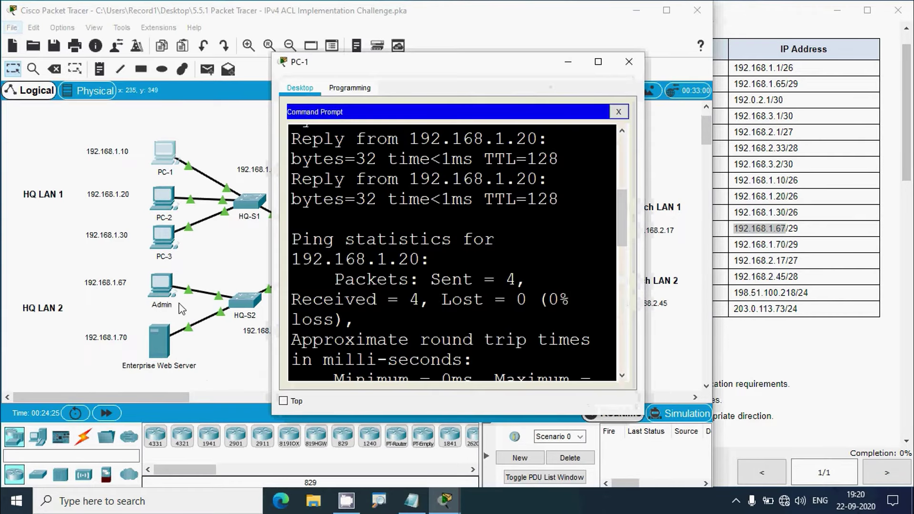
left_click(598, 61)
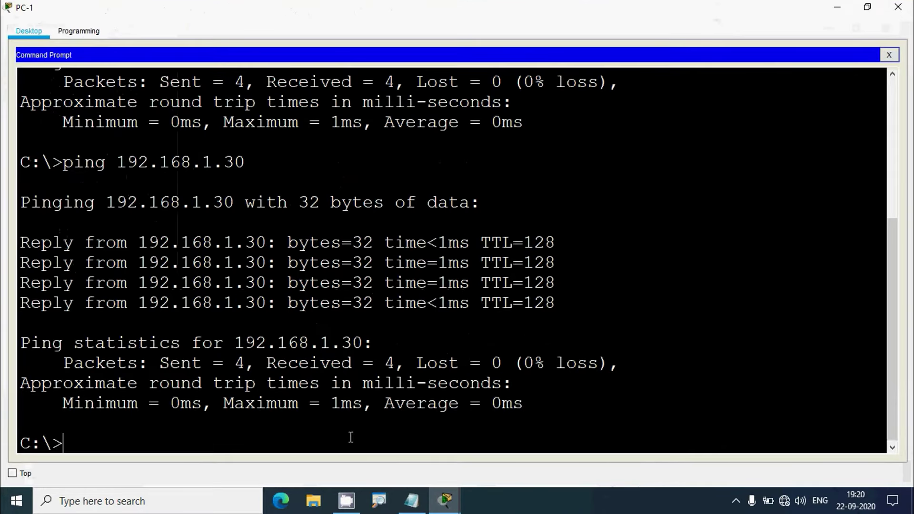
type("ping")
right_click(199, 436)
left_click(224, 463)
key("Return")
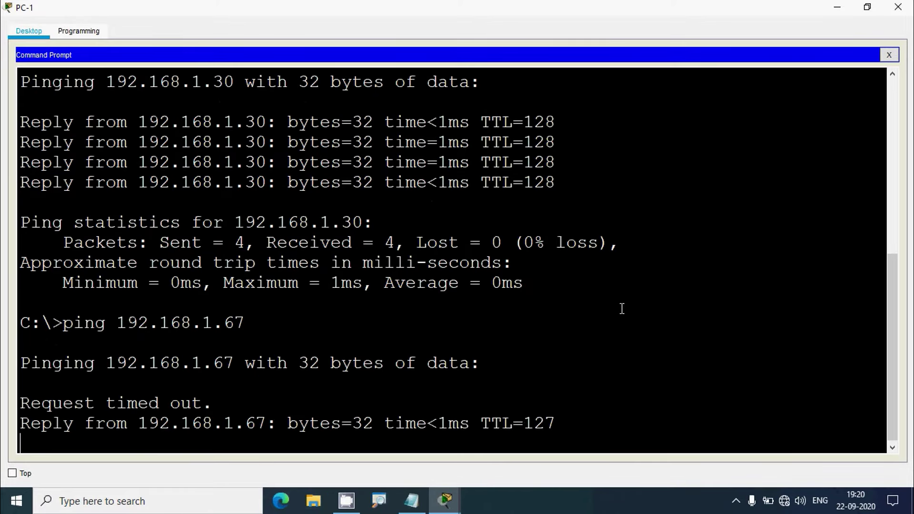
Copy the Enterprise Web Server's address, ping 192.168.1.70 from PC-1, and close PC-1
left_click(837, 8)
left_click(785, 169)
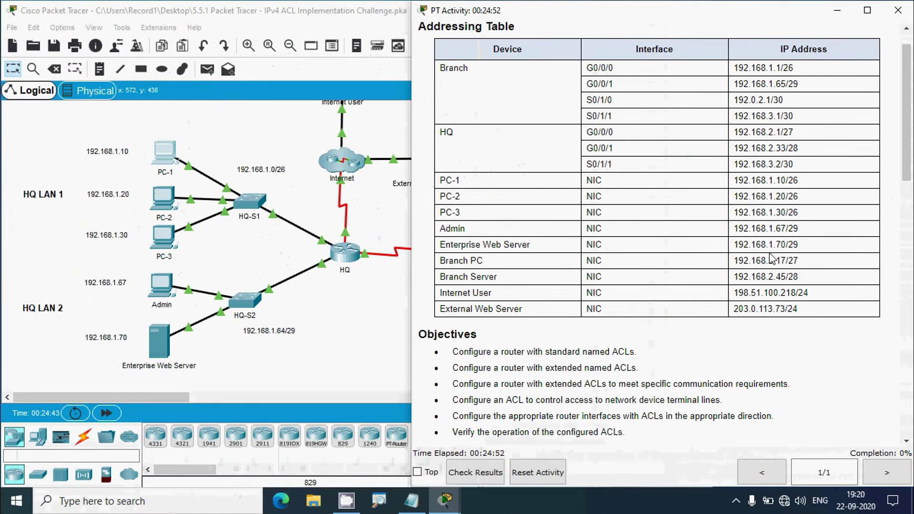
left_click_drag(733, 244, 786, 243)
key("super+c")
key("alt+Tab")
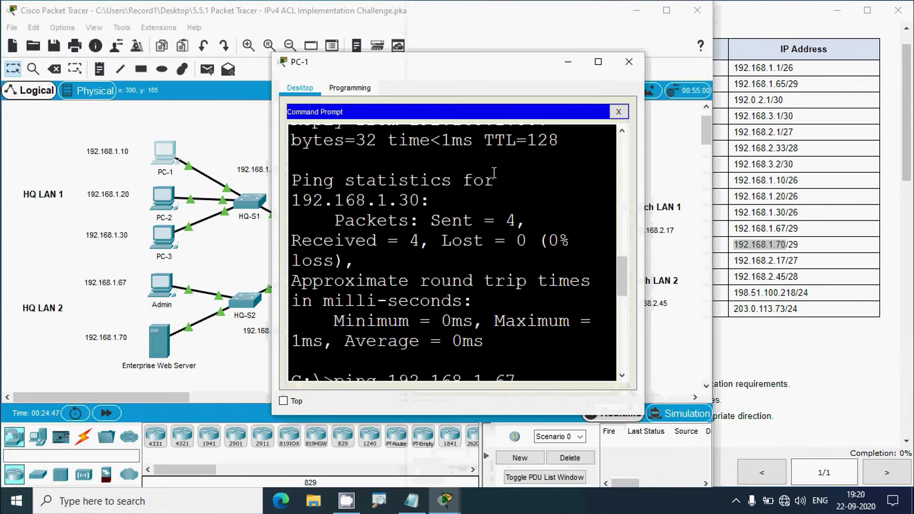
left_click(597, 63)
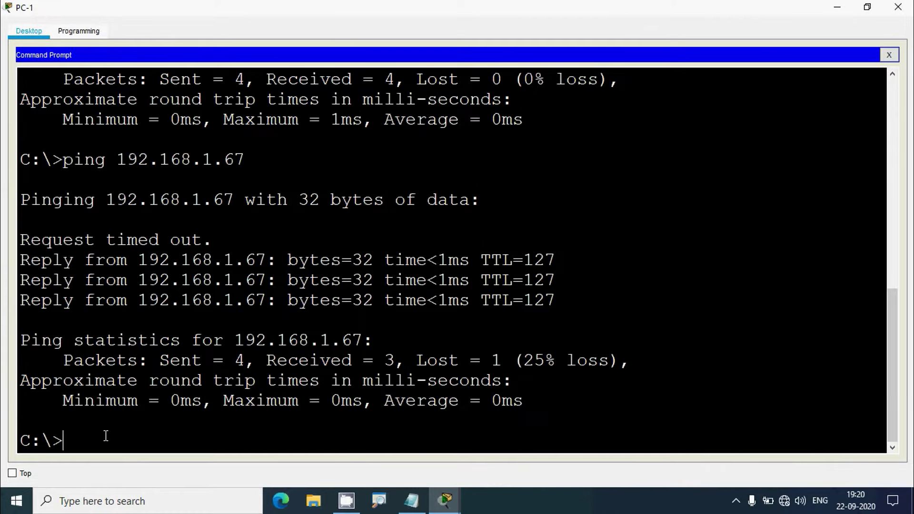
type("ping")
right_click(131, 436)
left_click(143, 461)
key("Return")
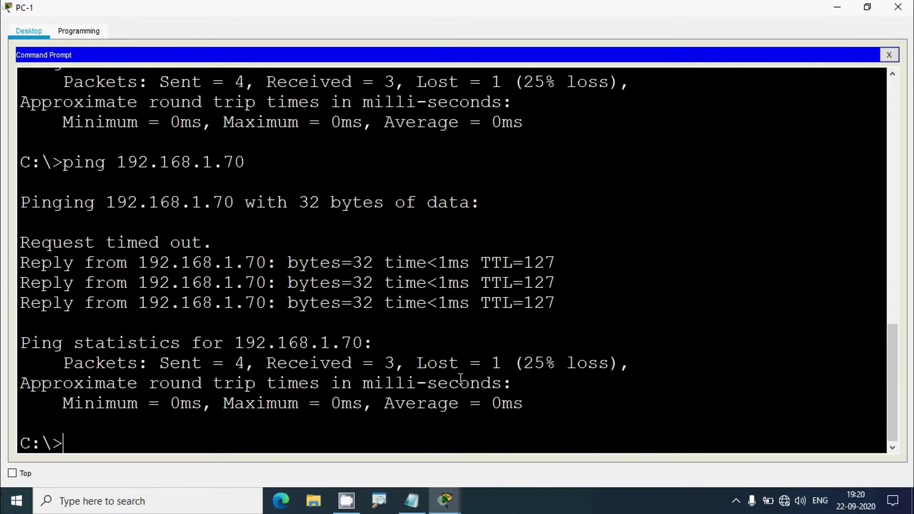
left_click(897, 7)
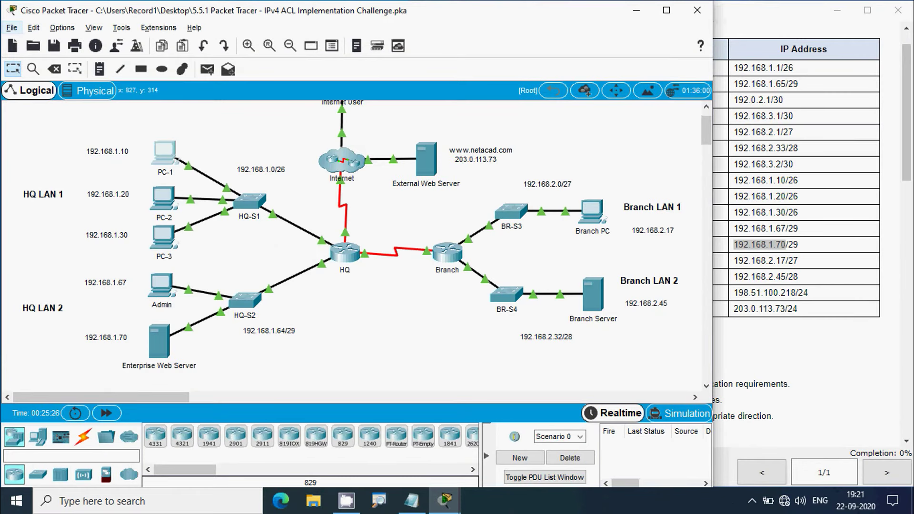
Ping the Branch PC at 192.168.2.17 from PC-1's Command Prompt
left_click(732, 288)
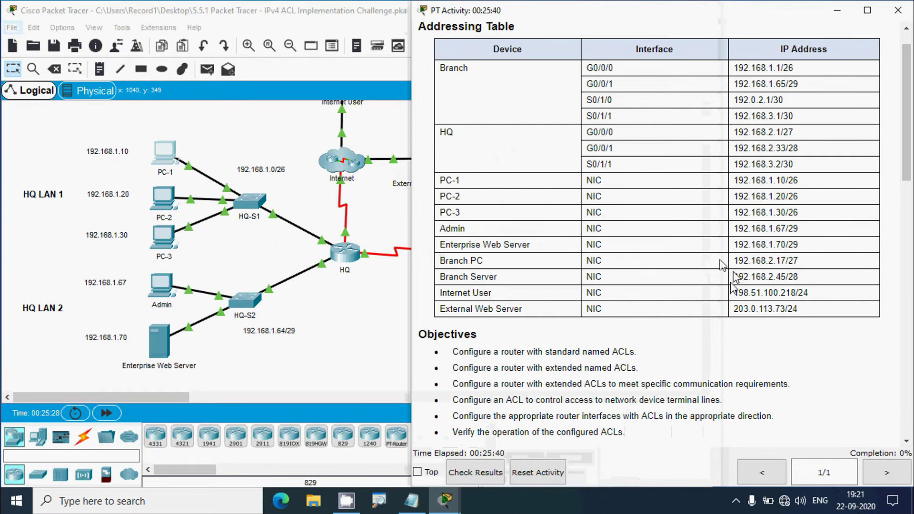
left_click_drag(736, 261, 791, 260)
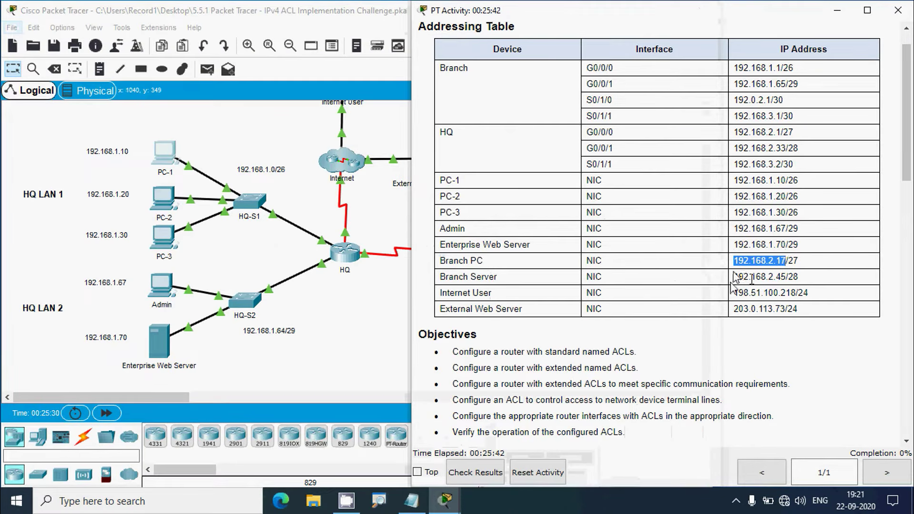
left_click(168, 165)
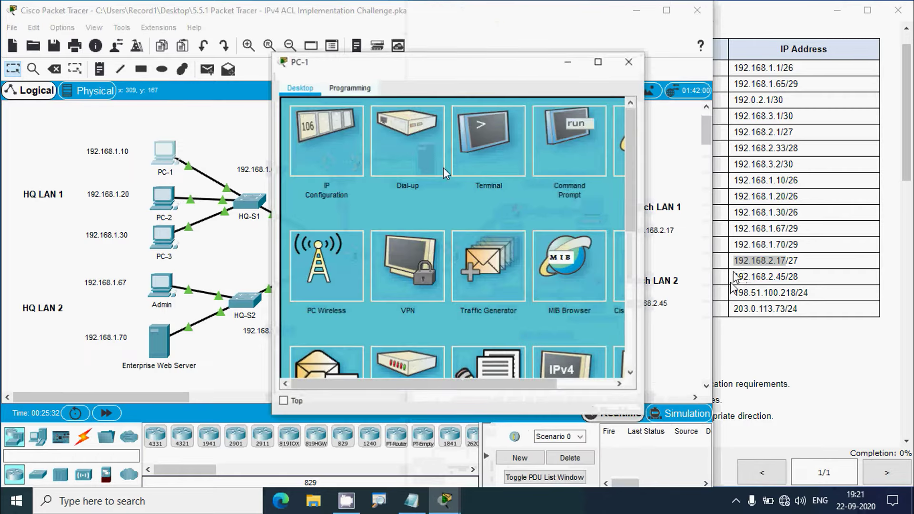
left_click(564, 128)
left_click(595, 63)
key("Return")
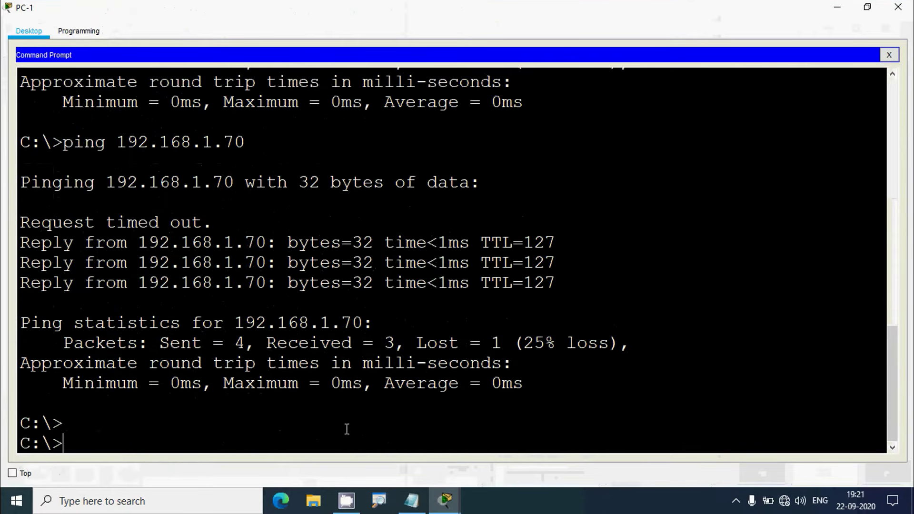
type("ping")
type("192.168.2.17")
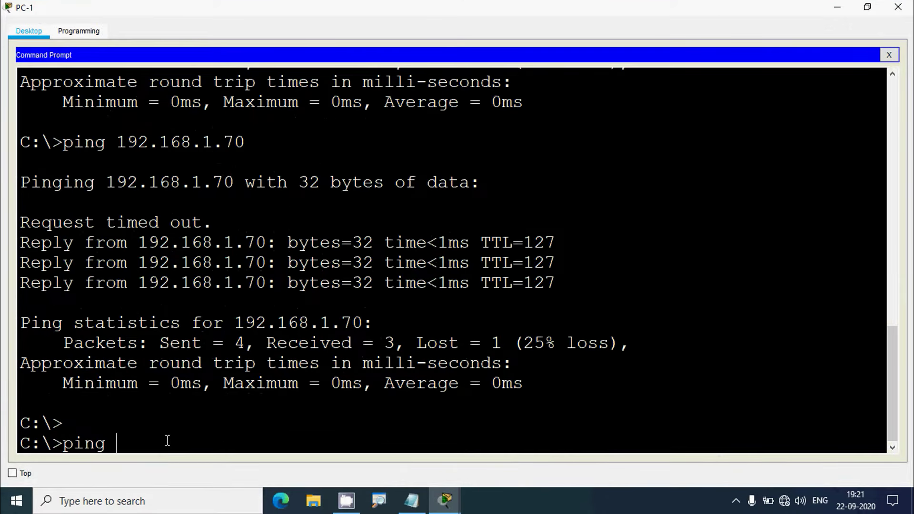
key("Return")
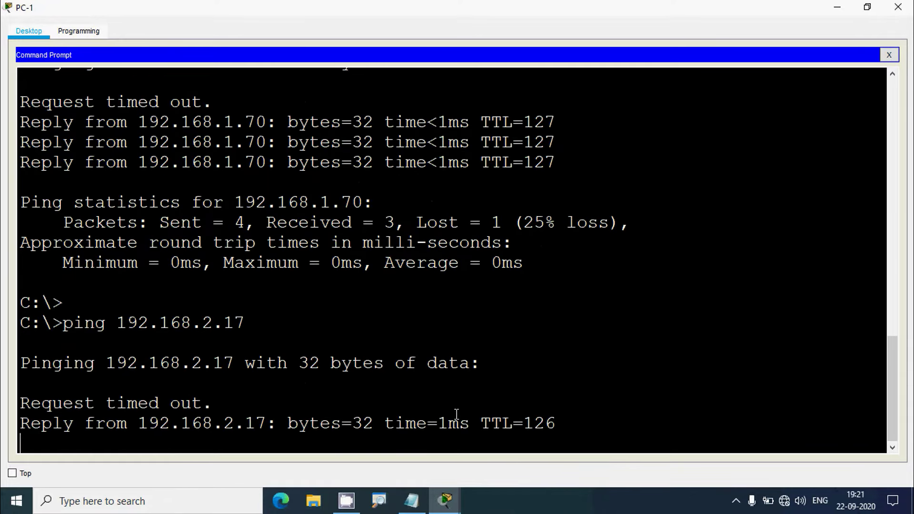
Copy the Branch Server address and ping 192.168.2.45 from PC-1, then minimize PC-1
left_click(837, 10)
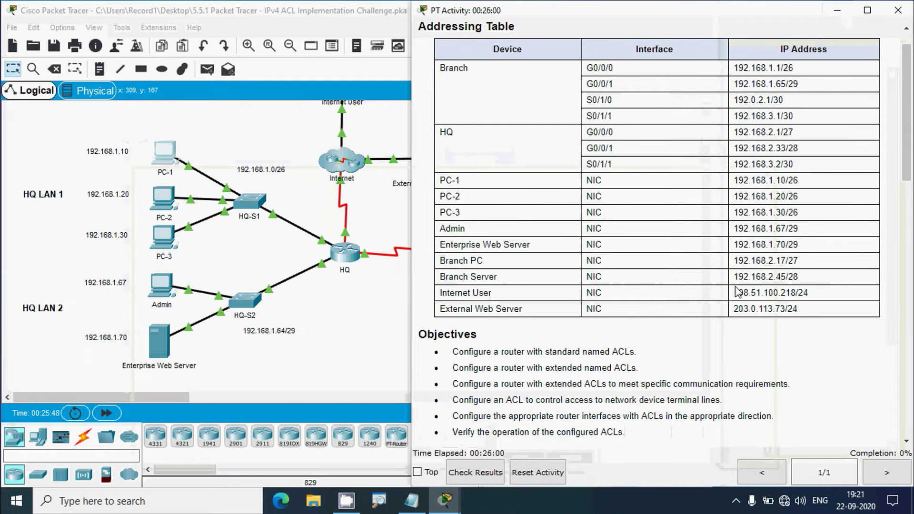
left_click_drag(735, 279, 786, 278)
key("super+c")
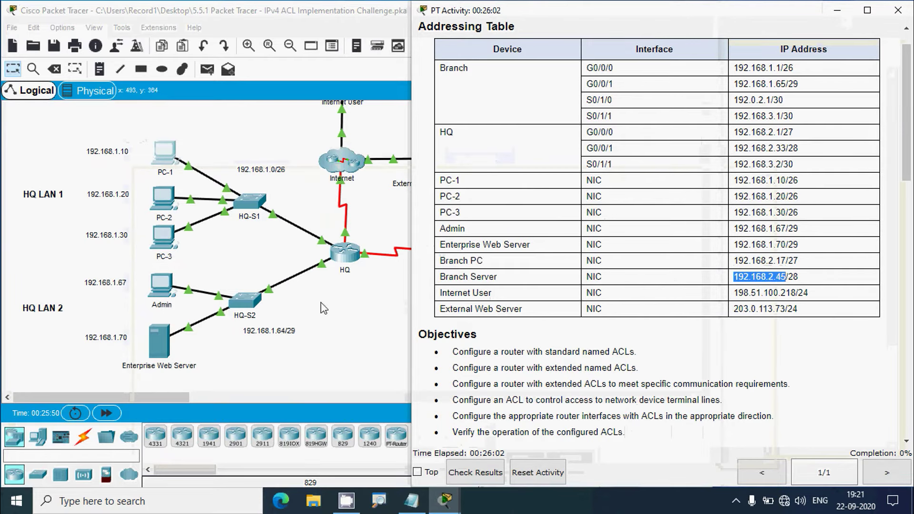
left_click(167, 167)
left_click(598, 61)
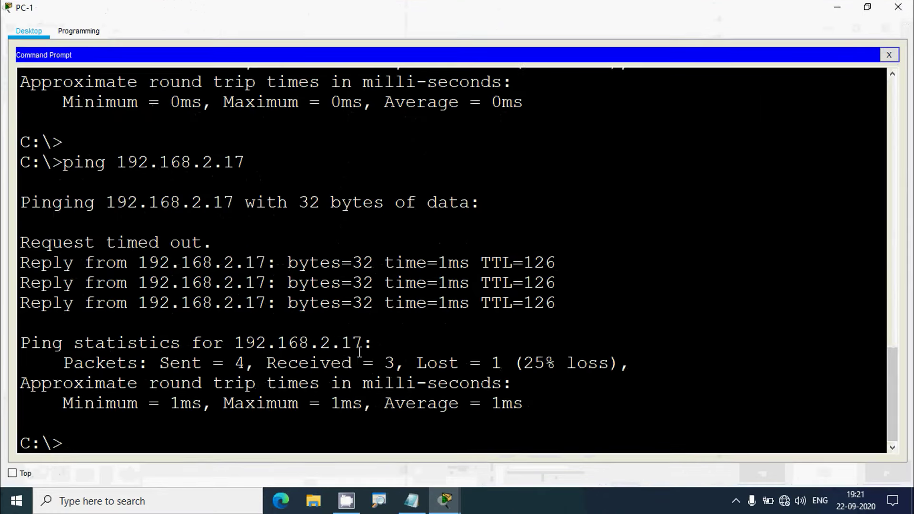
key("Return")
type("ping")
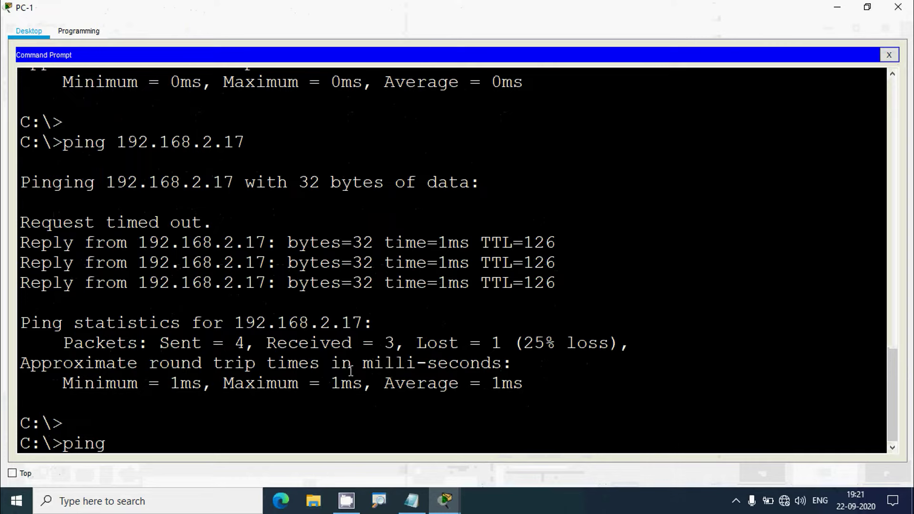
right_click(187, 447)
left_click(203, 471)
key("Return")
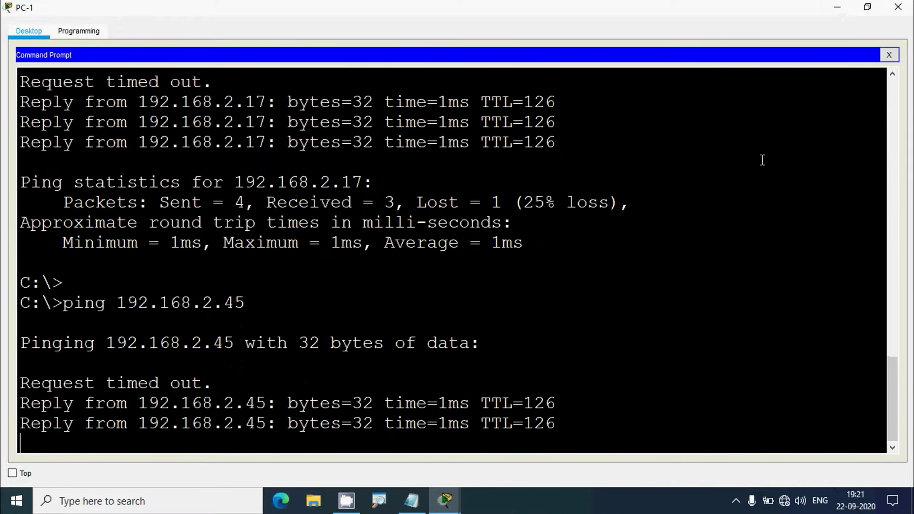
left_click(837, 7)
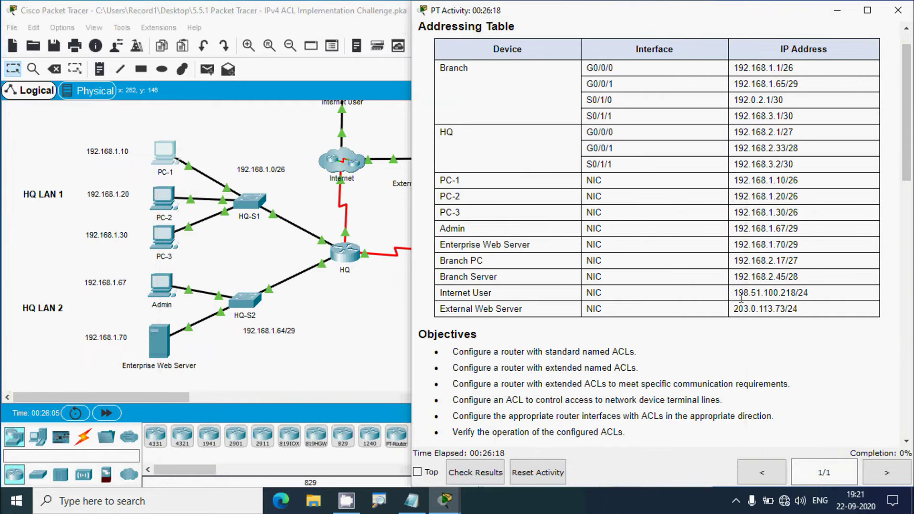
Ping the Internet User at 198.51.100.218 from PC-1, using the address copied from the table
left_click_drag(733, 293, 796, 295)
key("super+c")
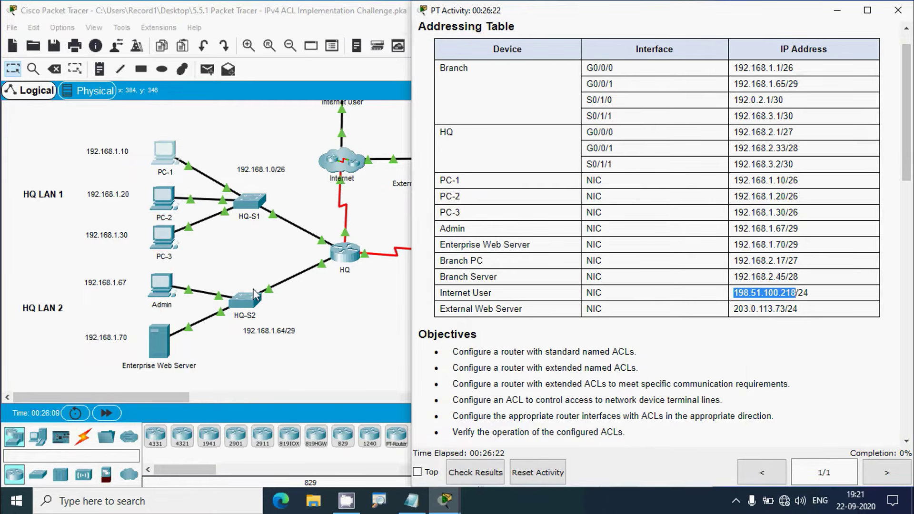
left_click(164, 153)
left_click(599, 63)
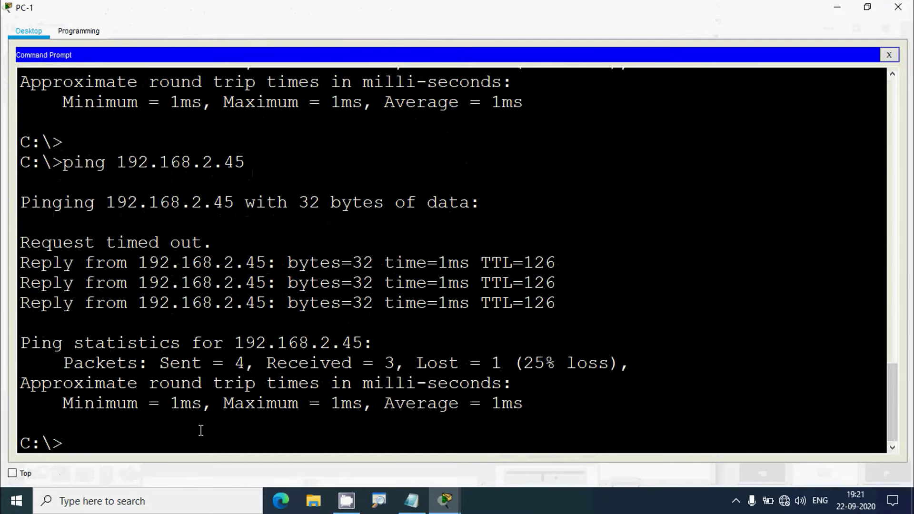
type("ping")
right_click(160, 438)
left_click(176, 464)
key("Return")
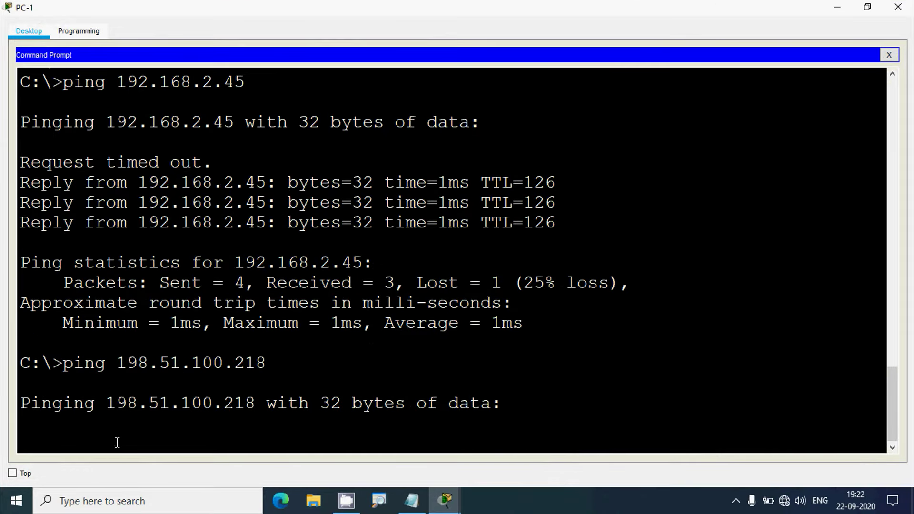
Ping the External Web Server at 203.0.113.73 from PC-1, then close PC-1
left_click(836, 8)
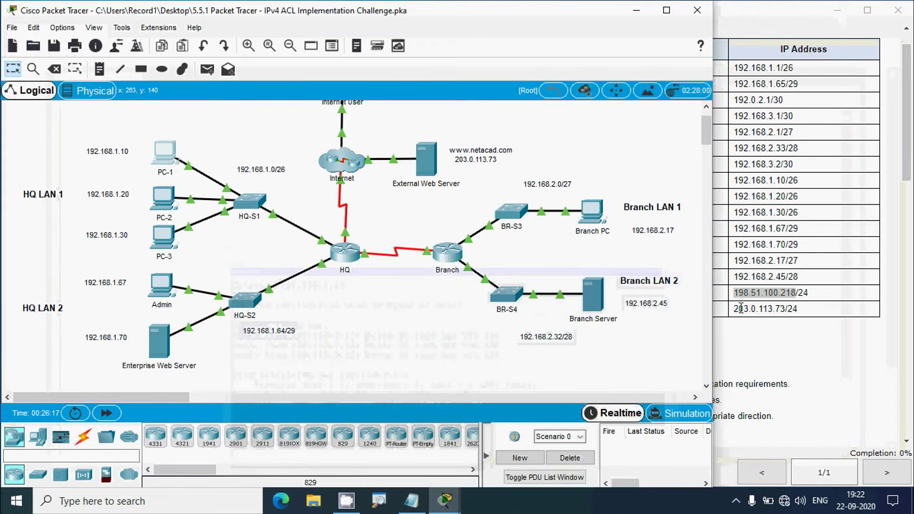
left_click_drag(734, 309, 781, 309)
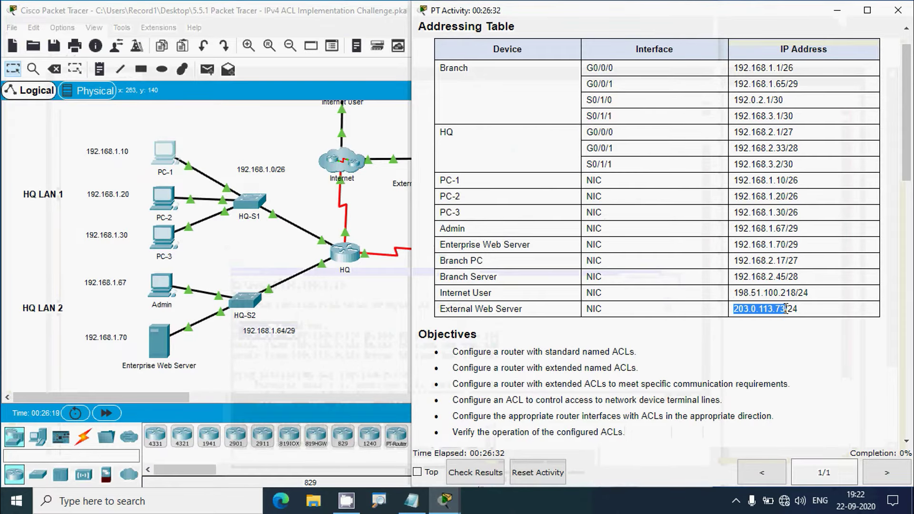
left_click(206, 379)
left_click(166, 161)
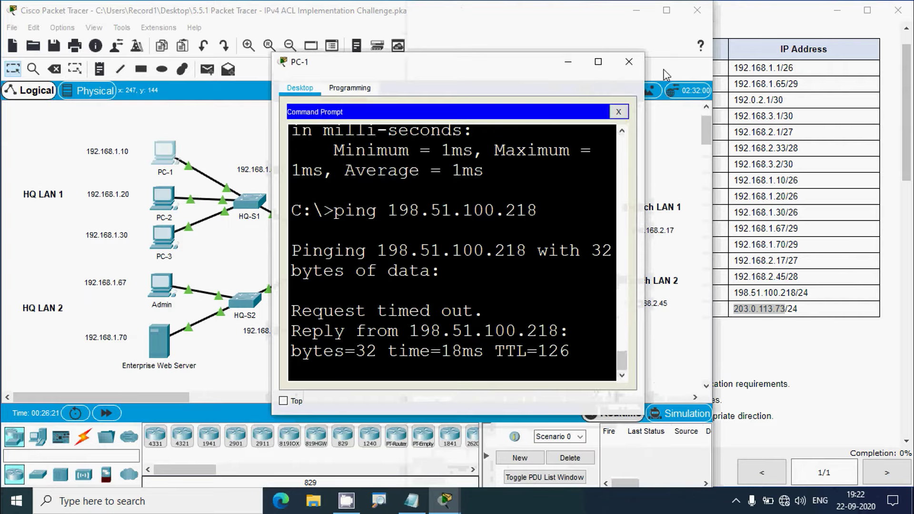
left_click(599, 63)
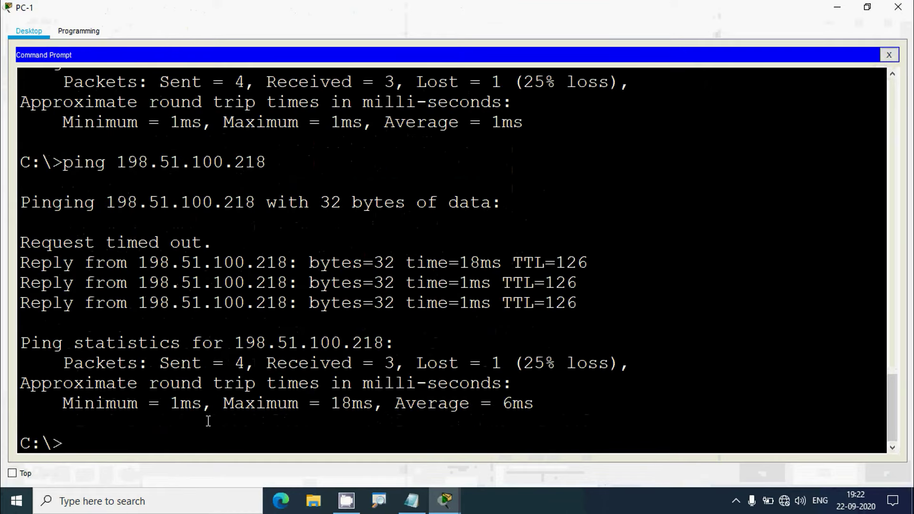
type("ping")
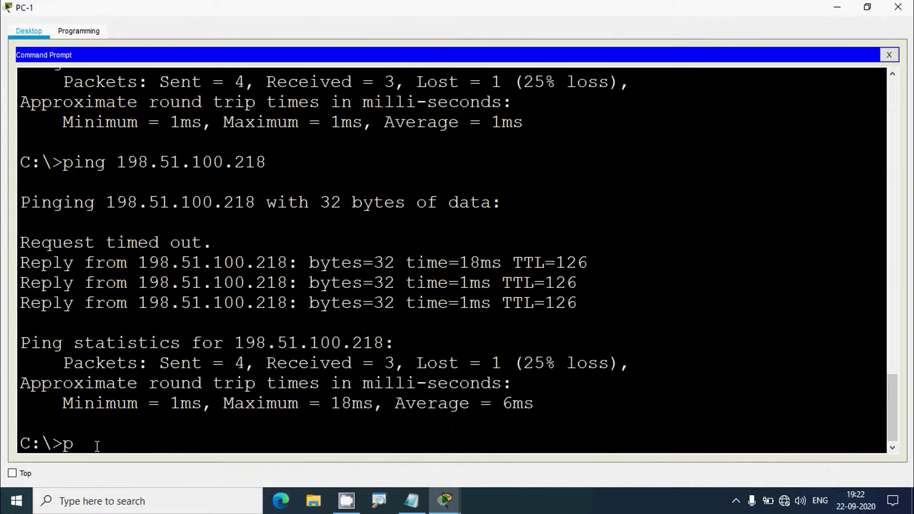
right_click(132, 463)
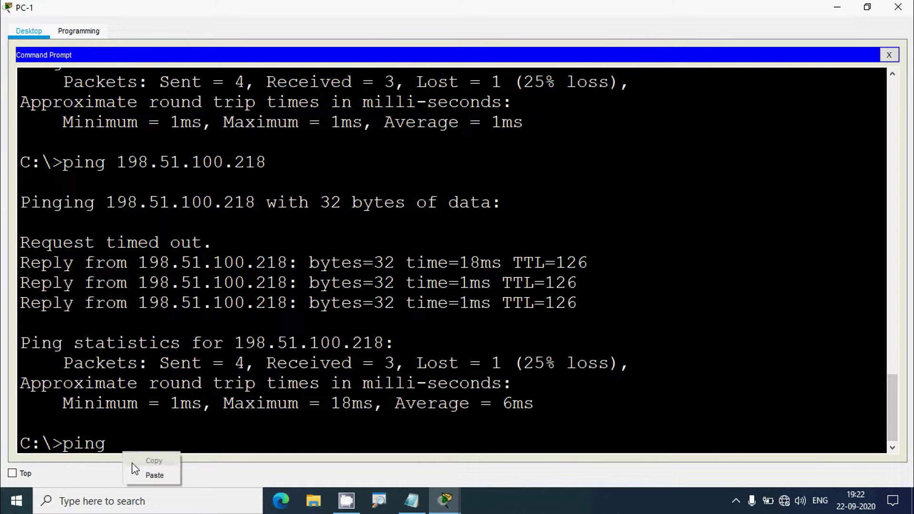
left_click(166, 475)
key("Return")
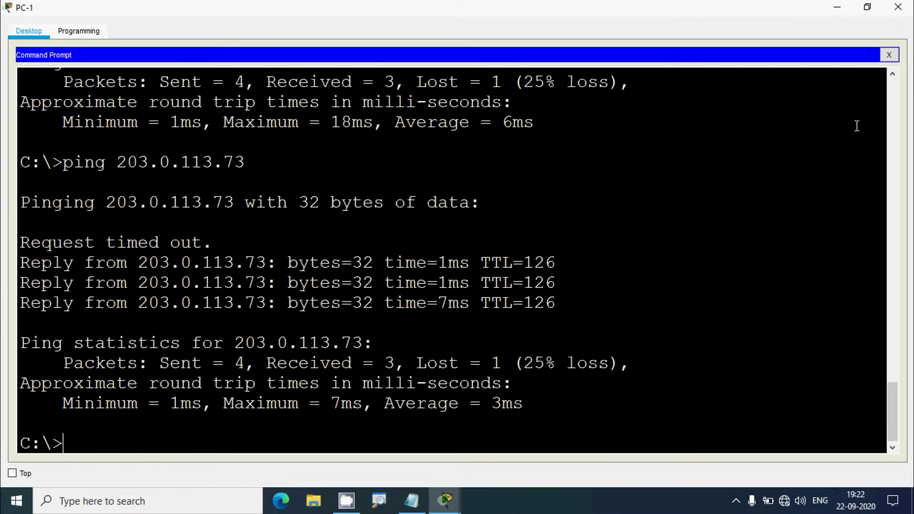
left_click(897, 7)
left_click(772, 292)
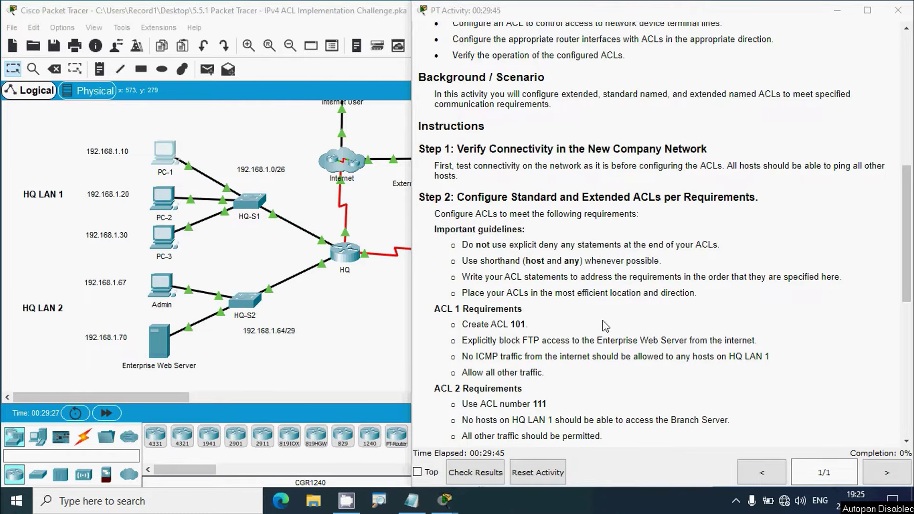
Read the ACL 1 and ACL 2 requirements, marking ACL number 101, then return to the topology
scroll(604, 326, "down", 2)
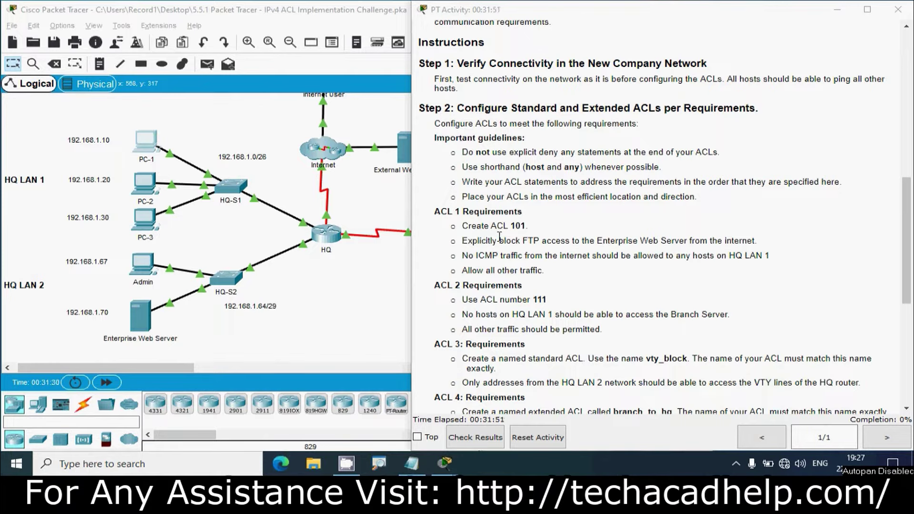
left_click_drag(509, 227, 521, 226)
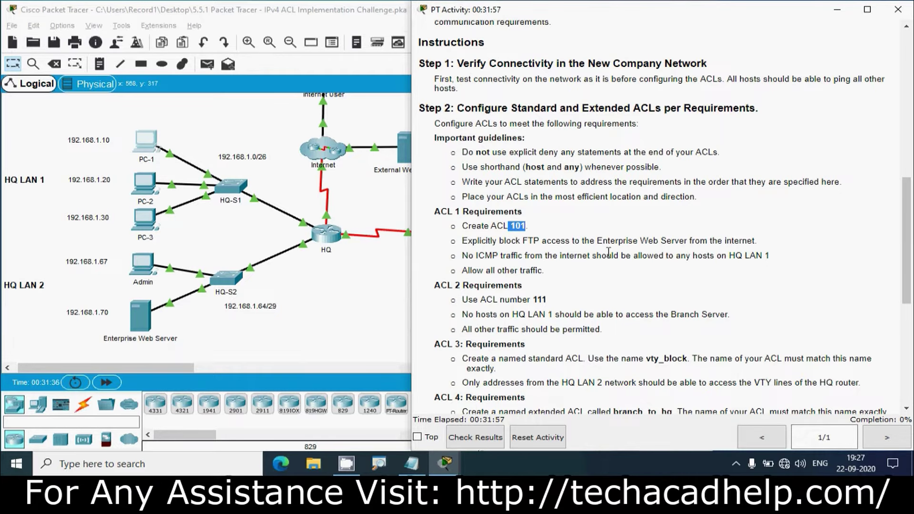
left_click(373, 303)
scroll(371, 305, "up", 2)
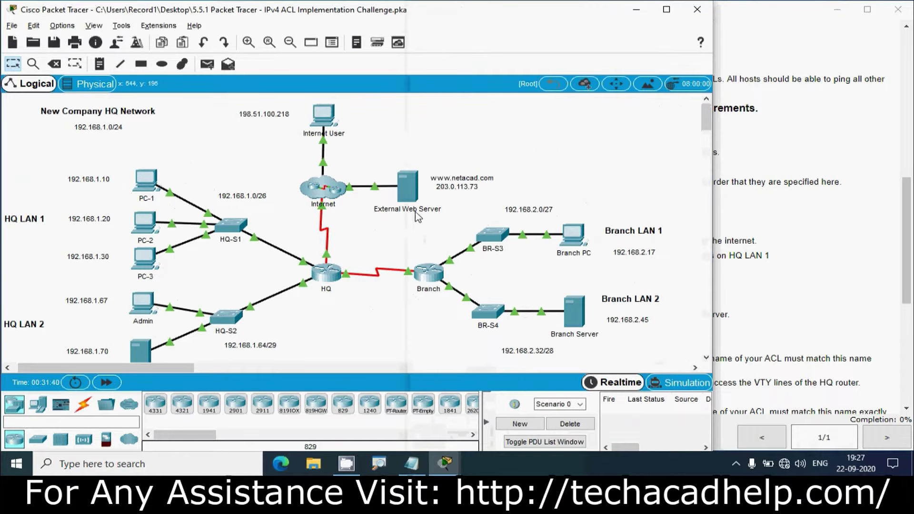
Compare the topology with the requirements, selecting the HQ LAN 1 devices, then show the ACL 1–4 list
scroll(355, 318, "down", 2)
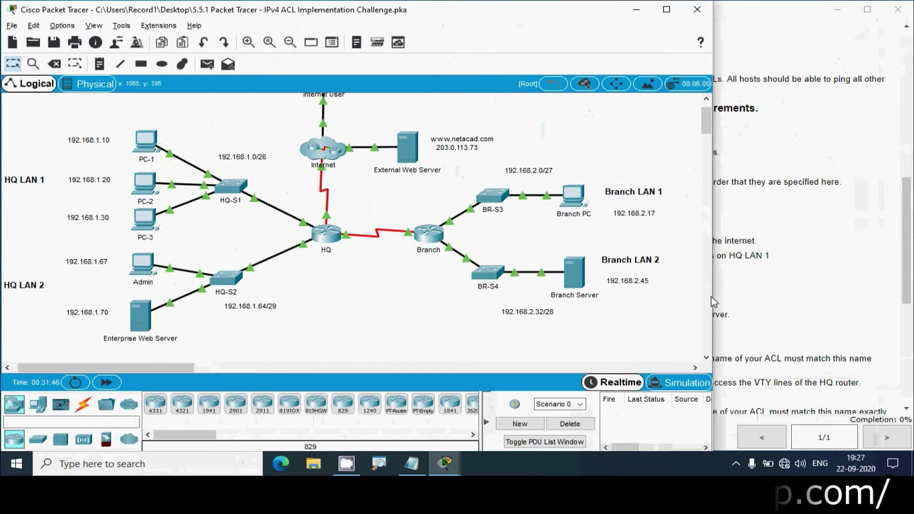
left_click(744, 296)
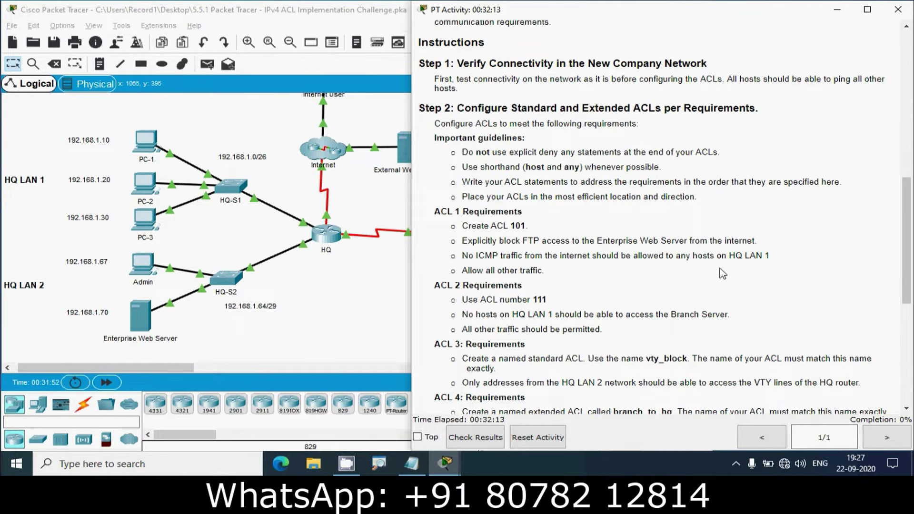
left_click(378, 307)
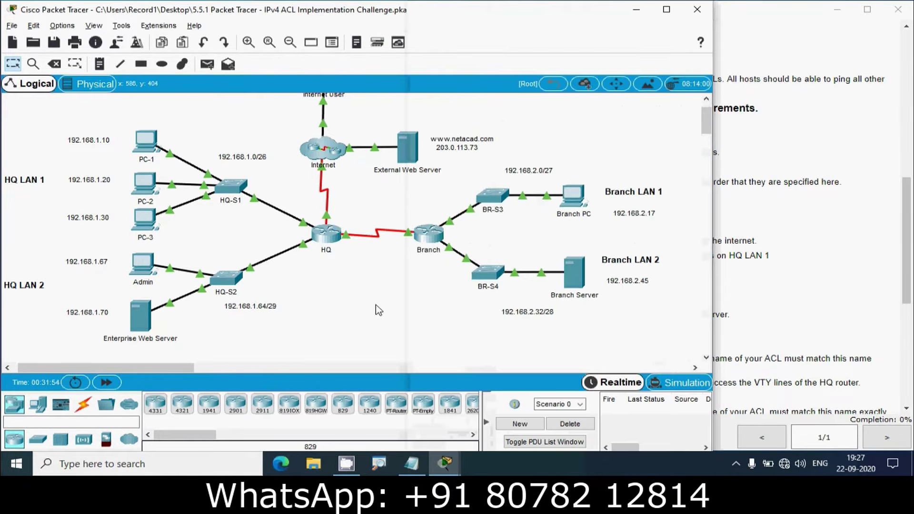
scroll(378, 313, "up", 1)
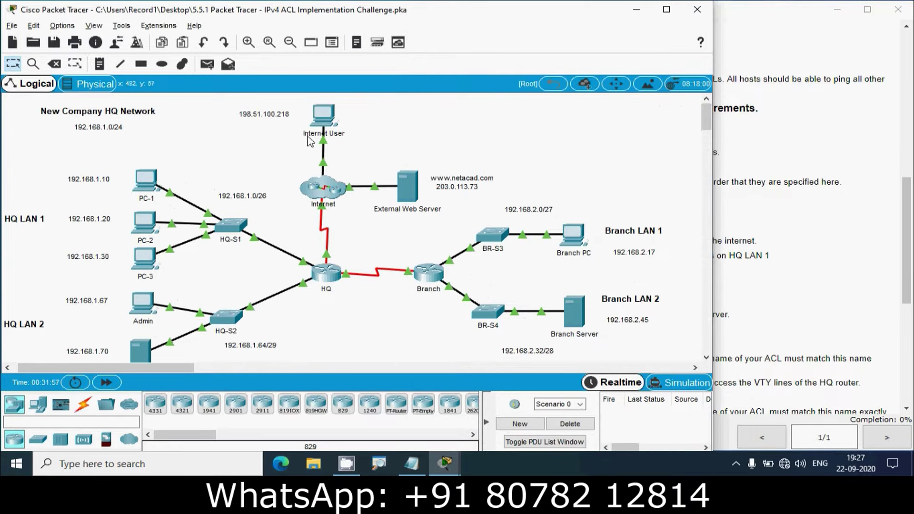
left_click_drag(177, 367, 172, 367)
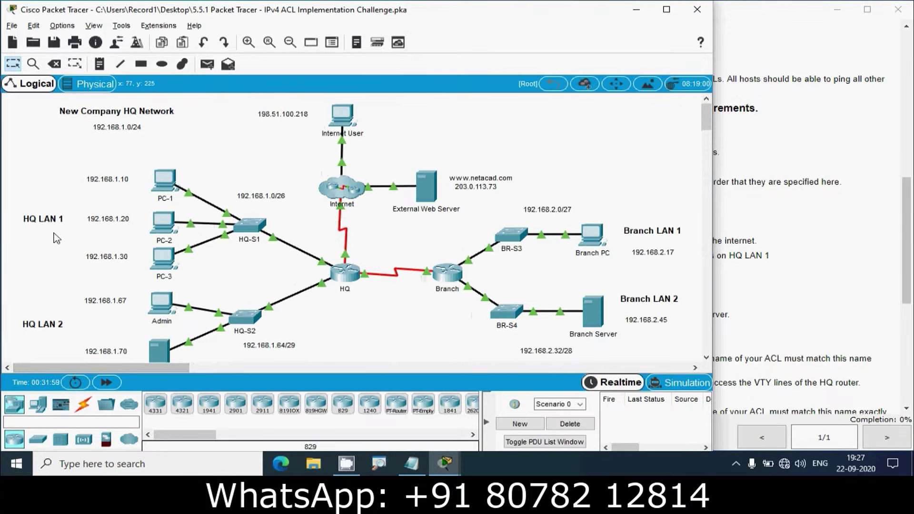
left_click_drag(71, 172, 274, 264)
left_click(761, 252)
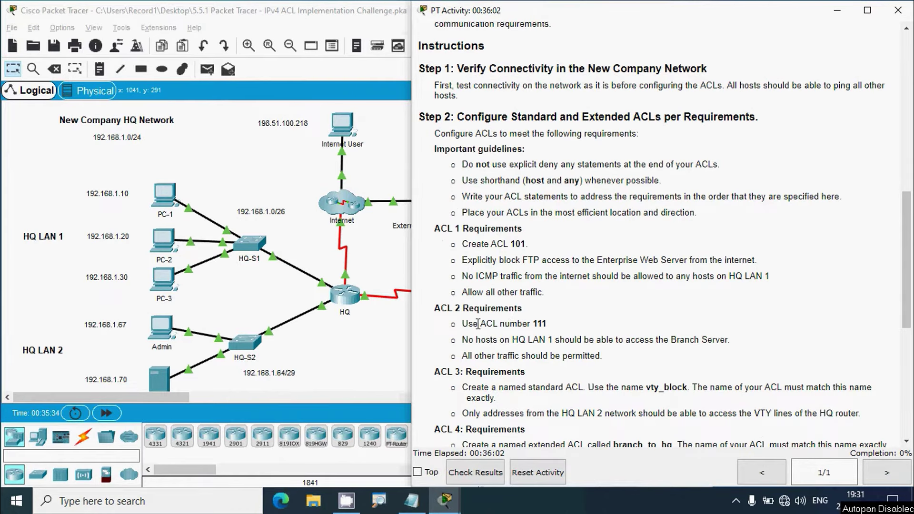
Open the HQ router's CLI full screen and enter global configuration mode with enable and conf t
left_click(380, 341)
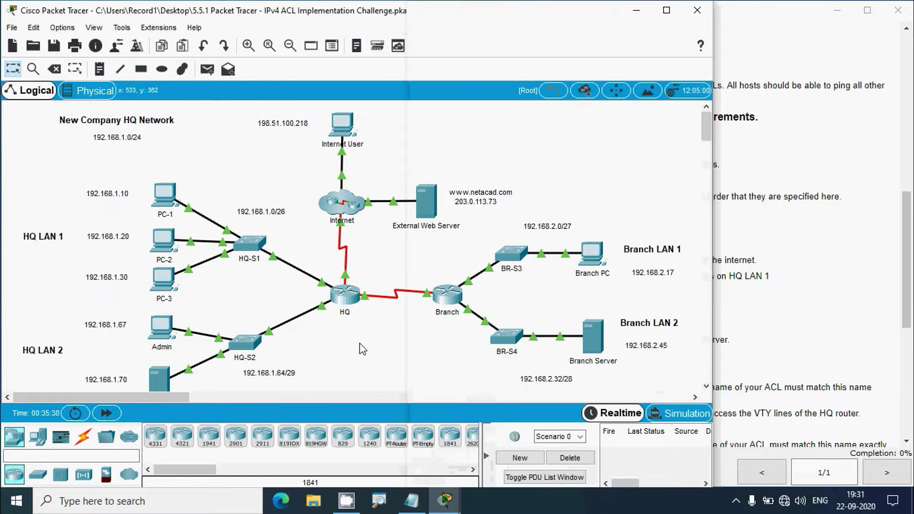
left_click(344, 296)
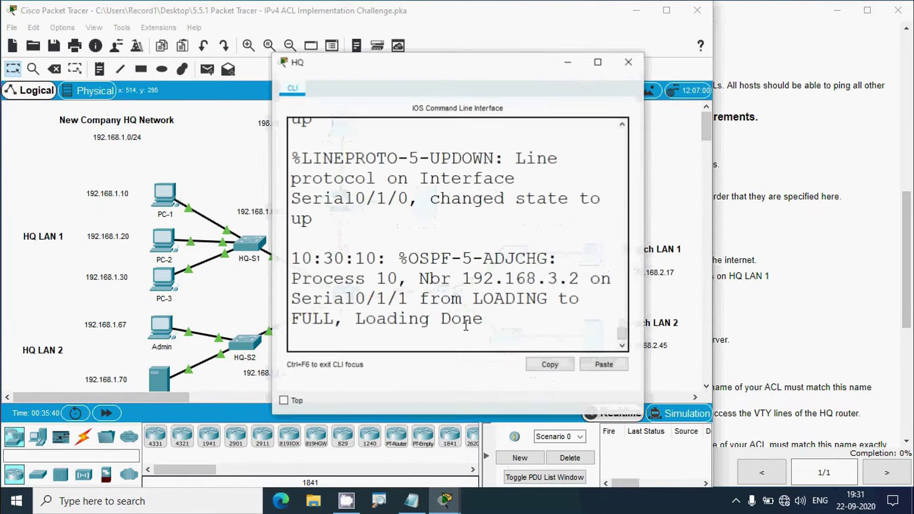
left_click(598, 61)
key("Return")
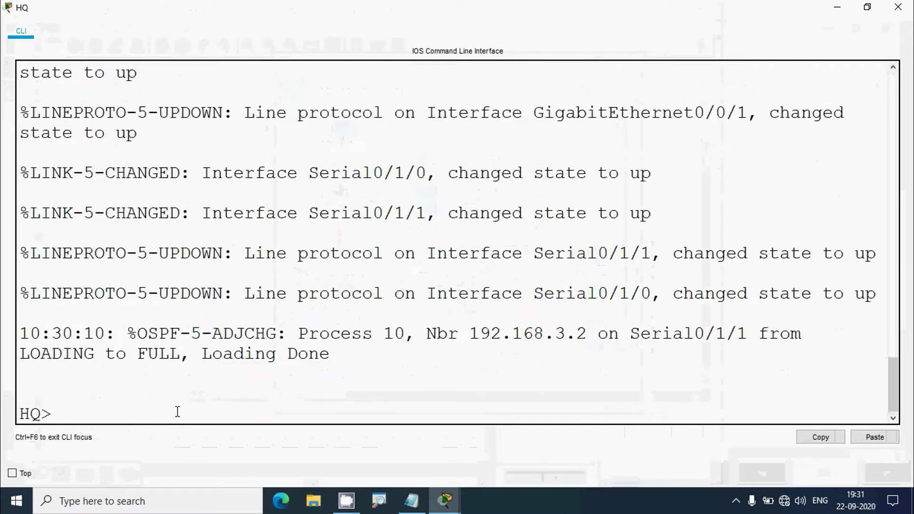
type("enable")
key("Return")
type("conf t")
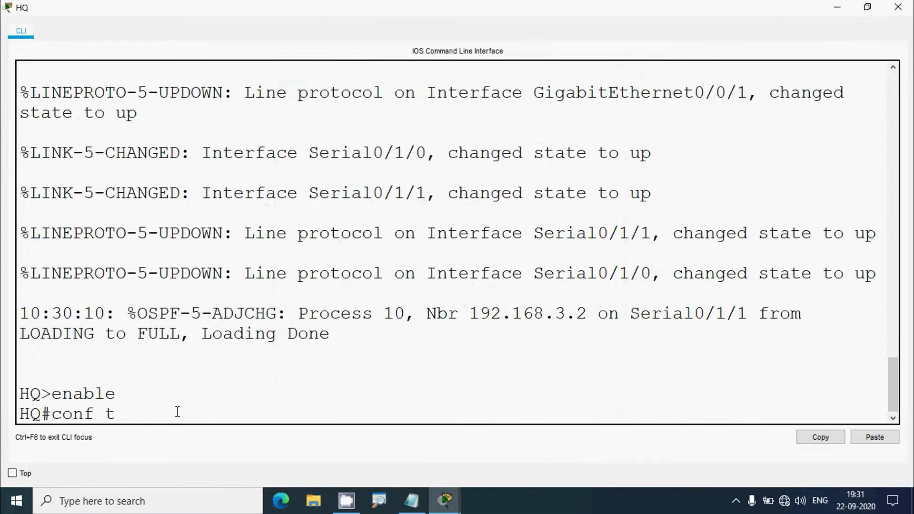
key("Return")
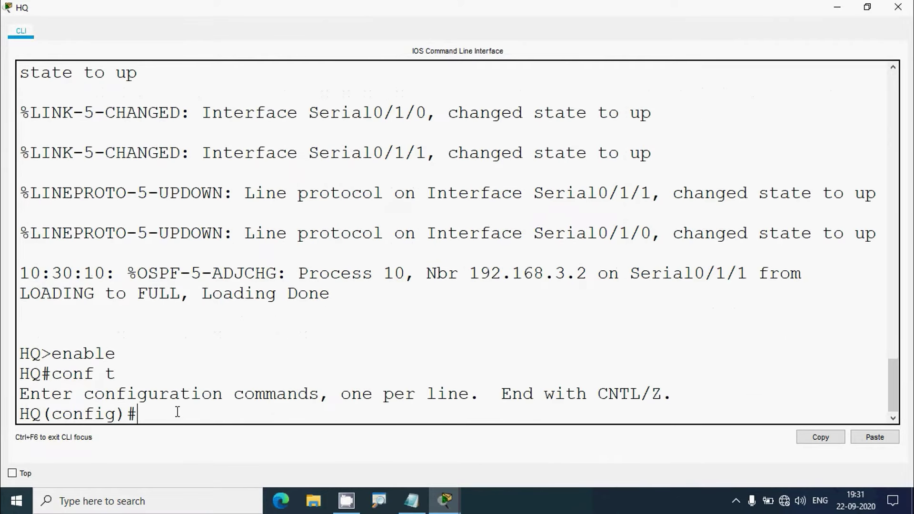
Start 'access-list 101 deny tcp', check the ? help, and add 'any host'
type("access-list 101")
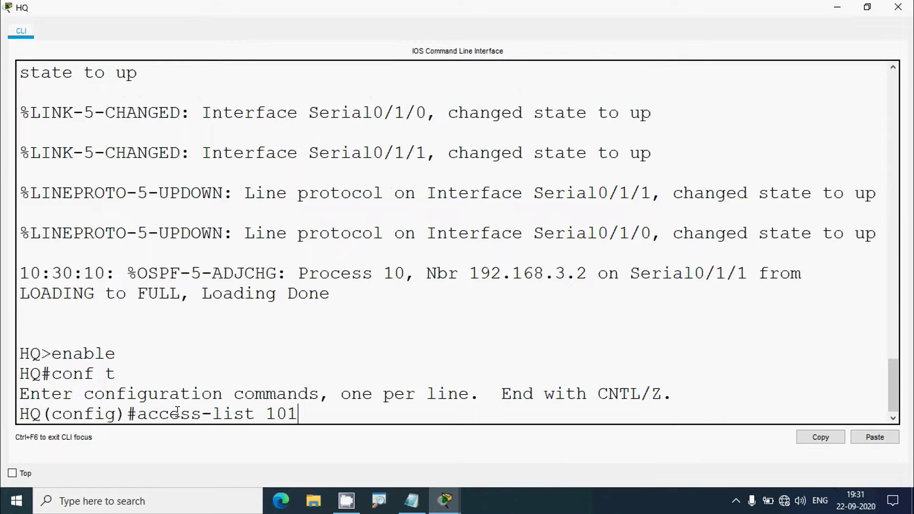
type("deny tcp")
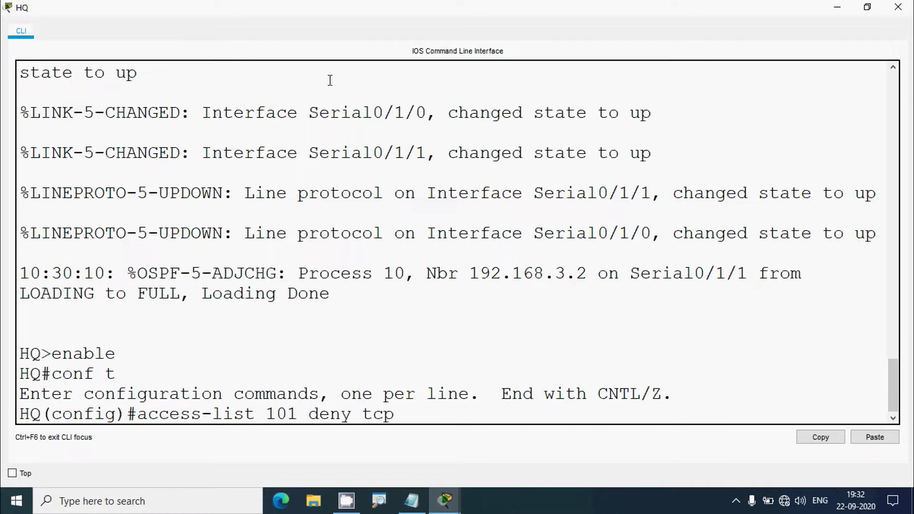
left_click(837, 8)
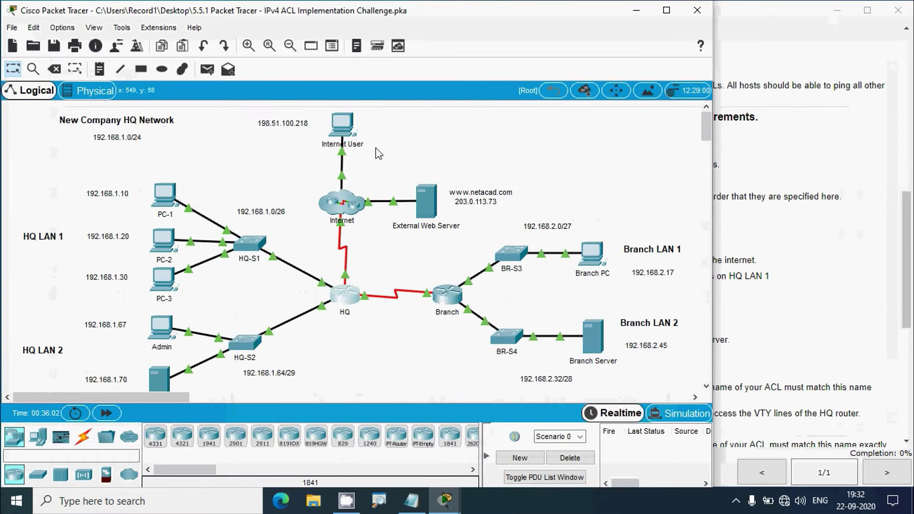
left_click(351, 298)
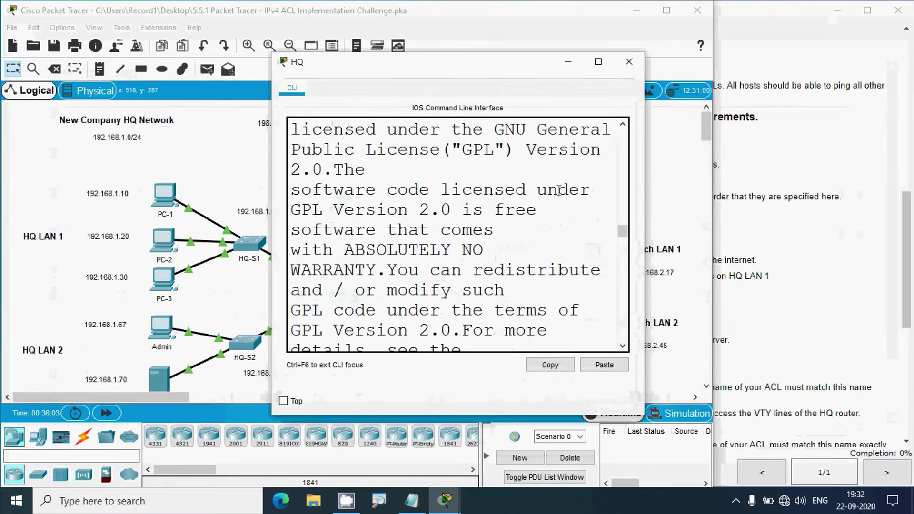
left_click(602, 59)
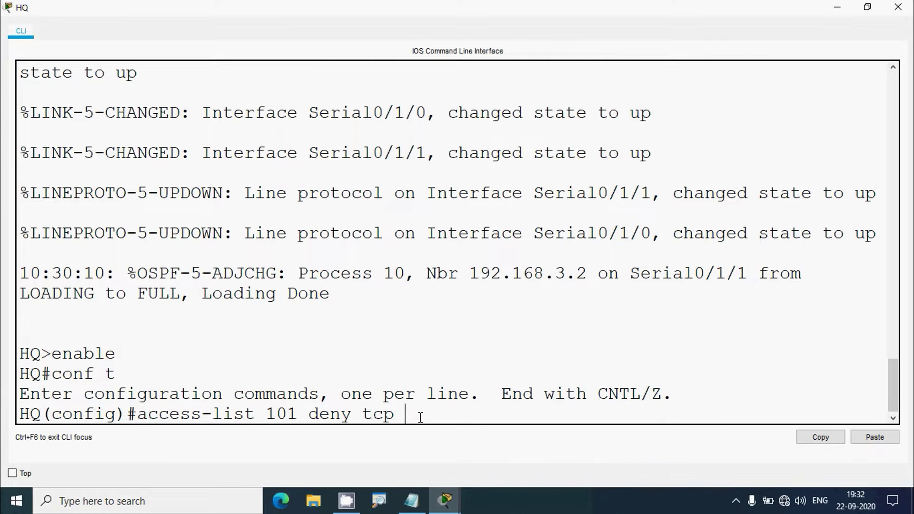
type("?")
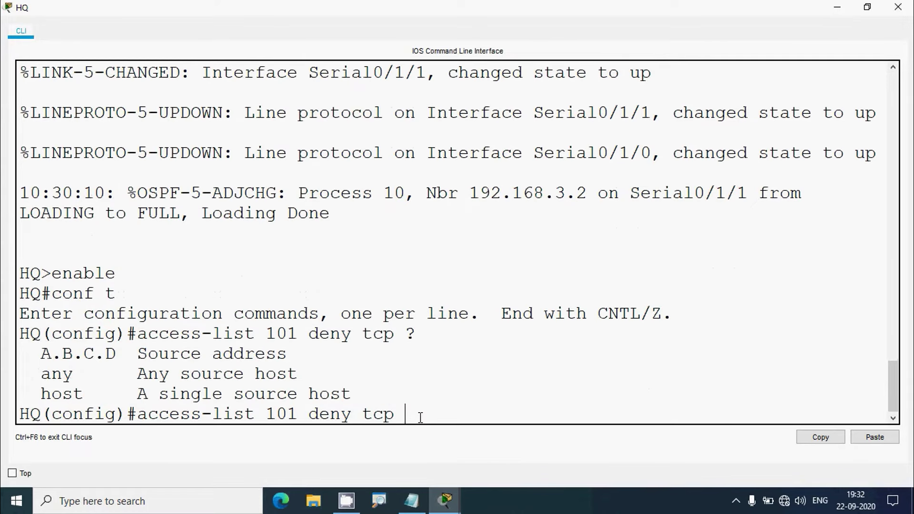
left_click_drag(147, 374, 306, 371)
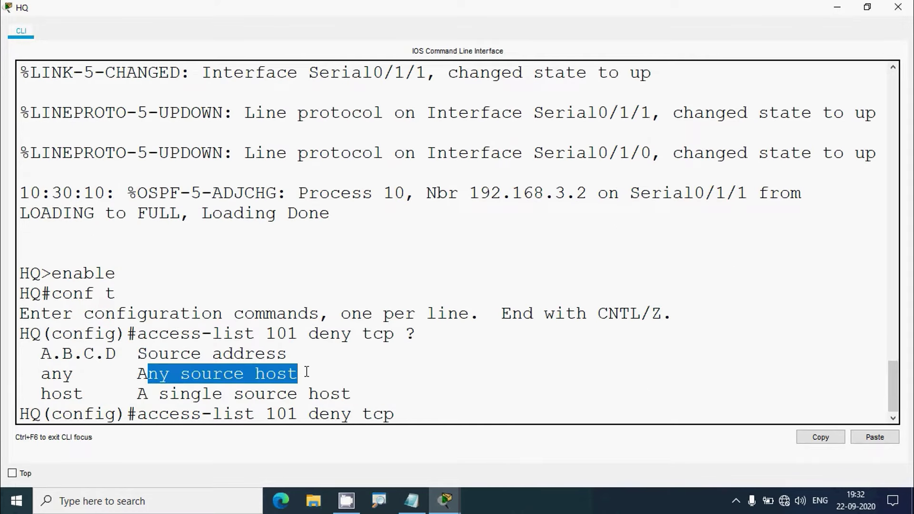
left_click_drag(73, 374, 39, 374)
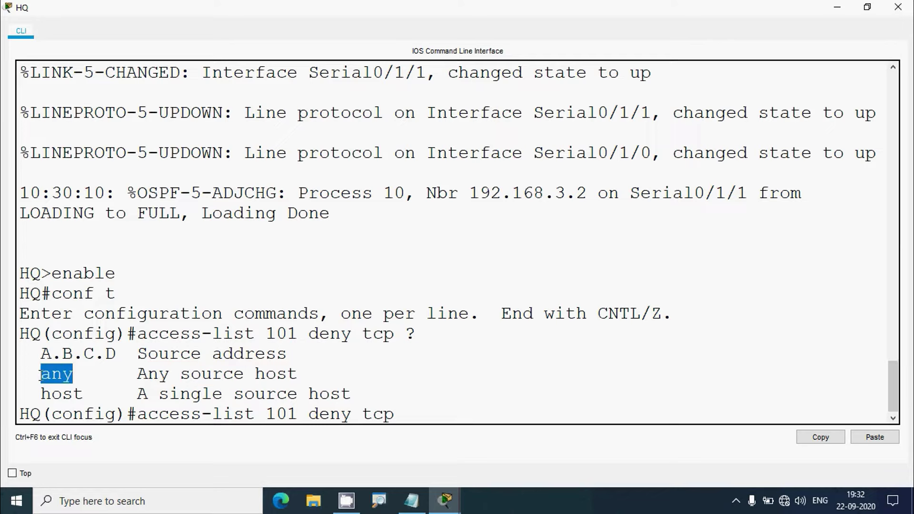
left_click(433, 412)
type("any")
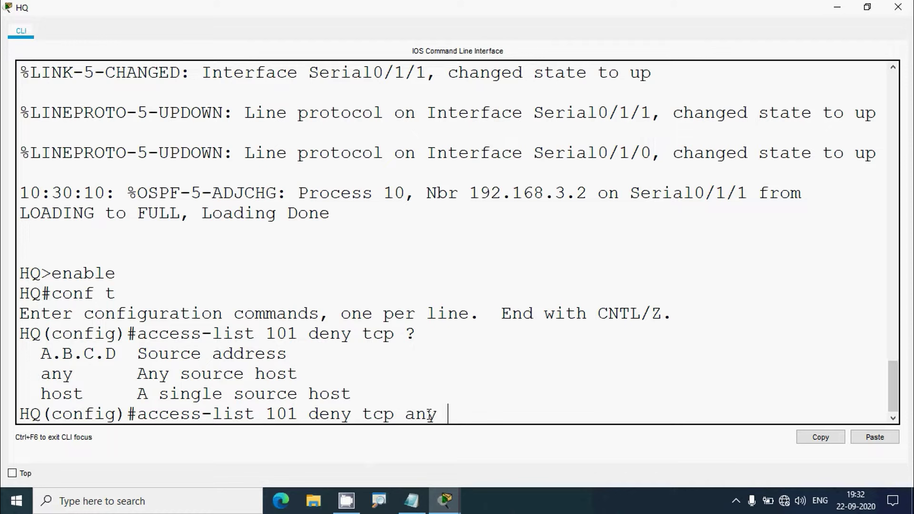
type(" host")
left_click(837, 7)
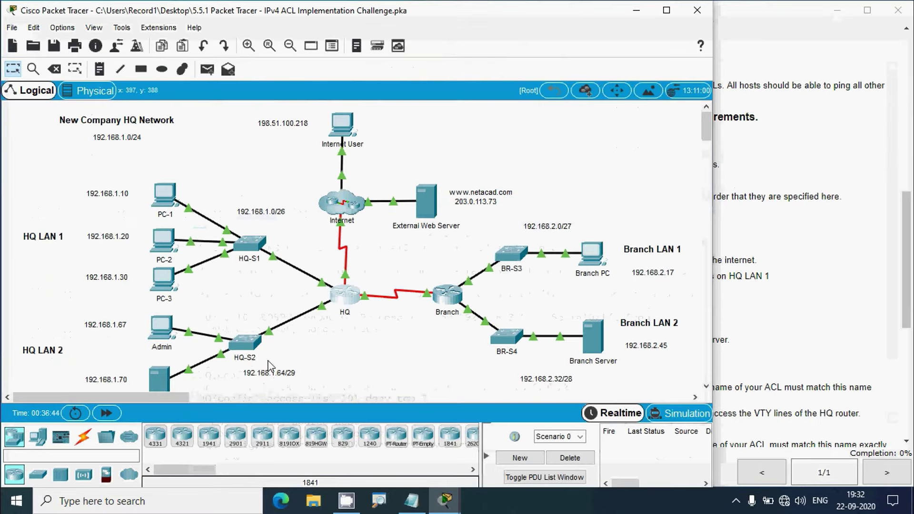
Copy 192.168.1.70 from the Enterprise Web Server's IP Configuration and finish the rule with 'eq ftp'
scroll(142, 383, "down", 1)
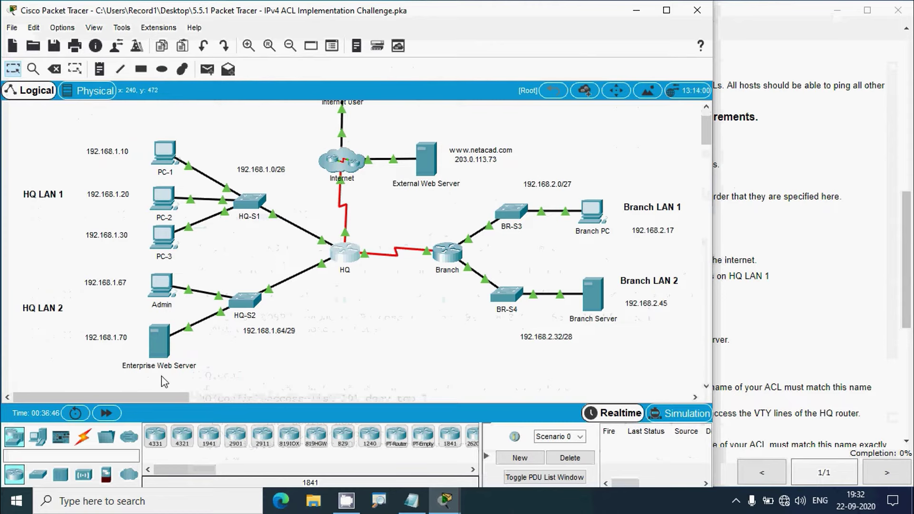
left_click(161, 352)
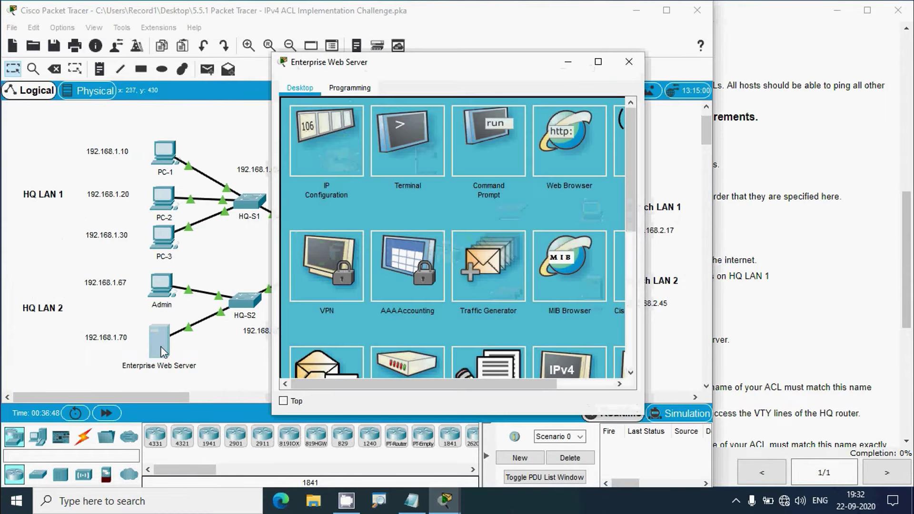
left_click(340, 190)
left_click_drag(430, 165, 386, 165)
key("super+c")
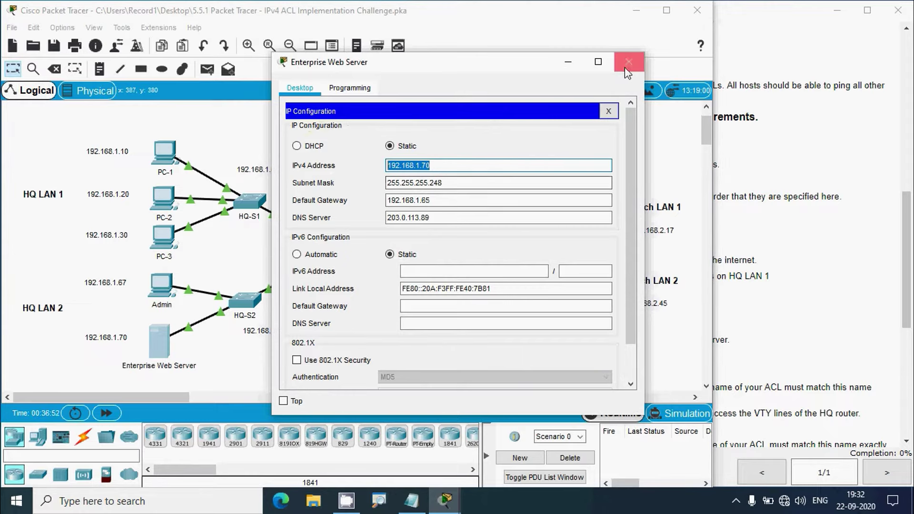
left_click(629, 62)
left_click(351, 261)
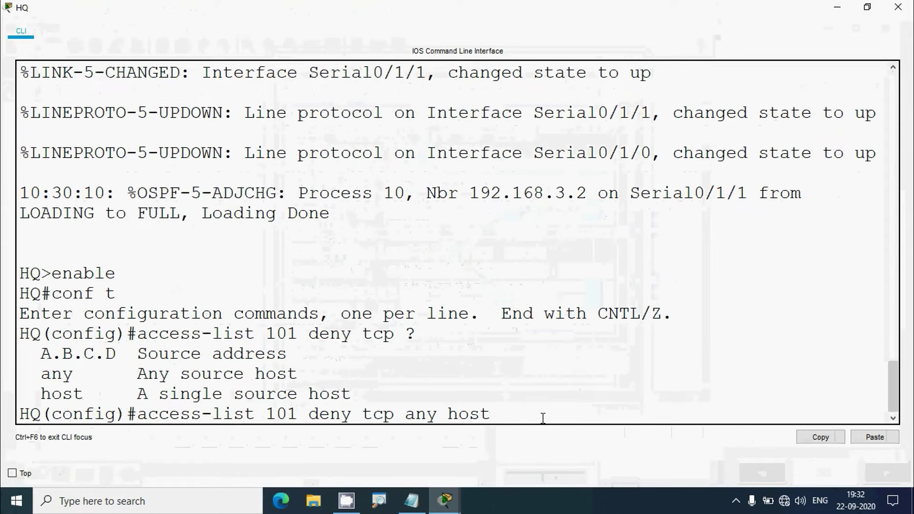
right_click(508, 415)
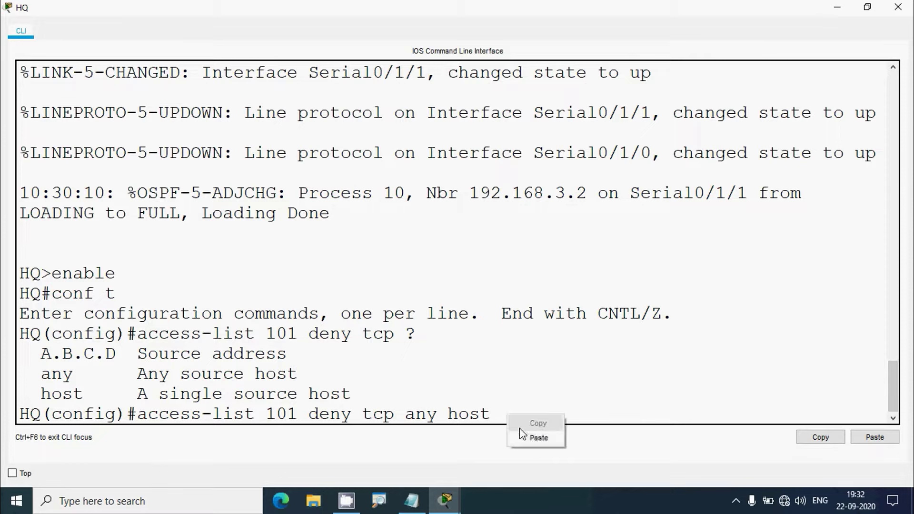
left_click(529, 437)
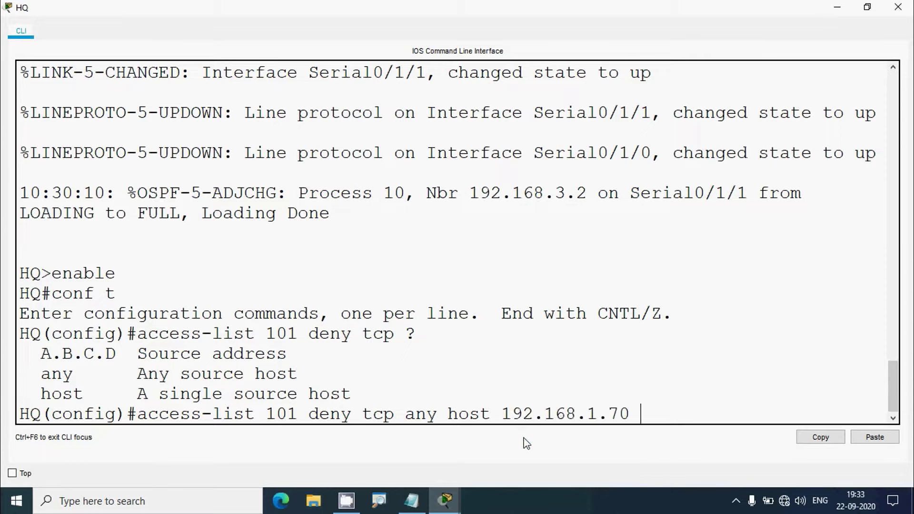
type("eq ftp")
key("Return")
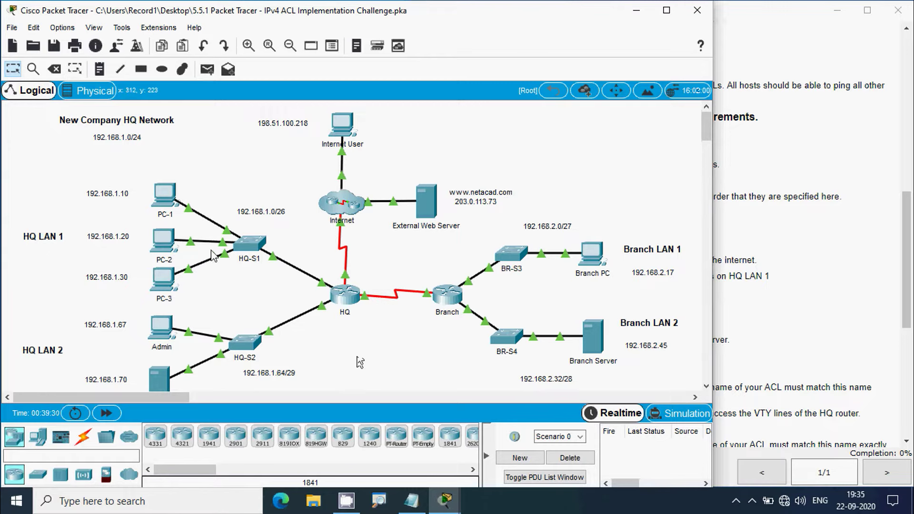
Reopen the HQ router's console and maximize it to full screen
left_click(339, 299)
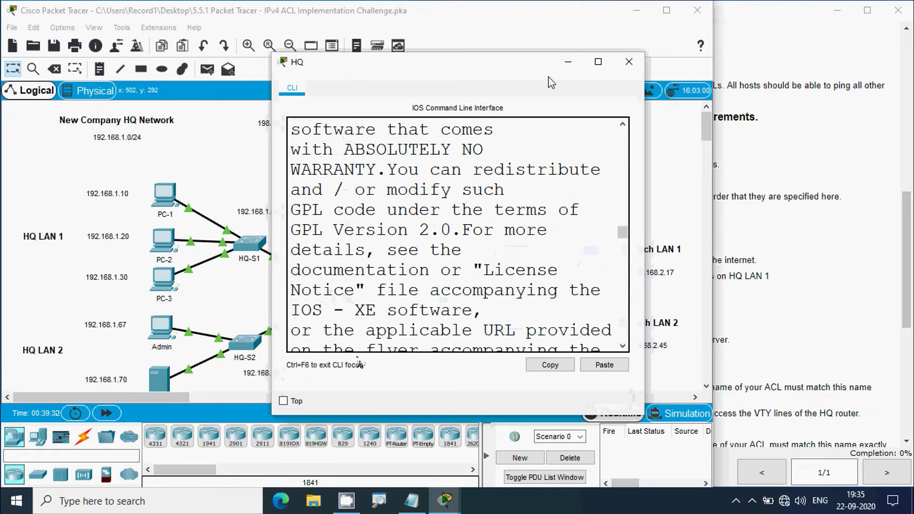
left_click(562, 65)
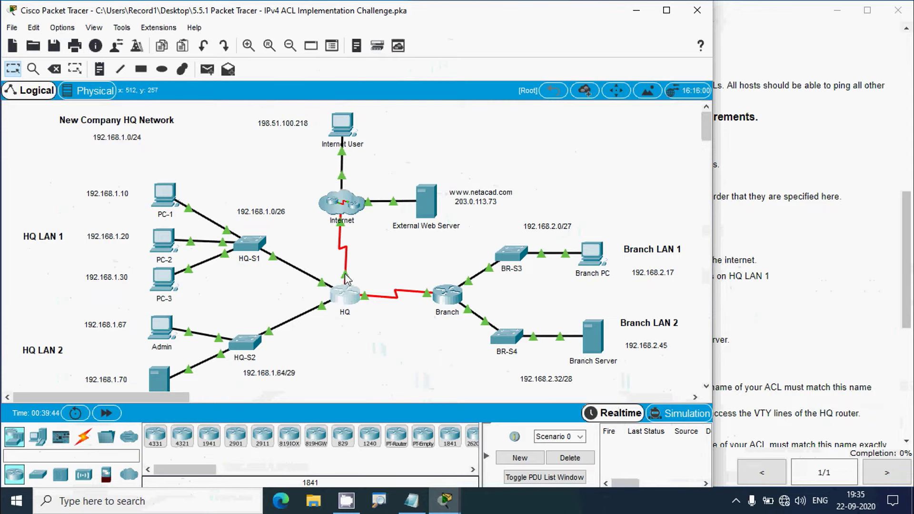
mouse_move(345, 279)
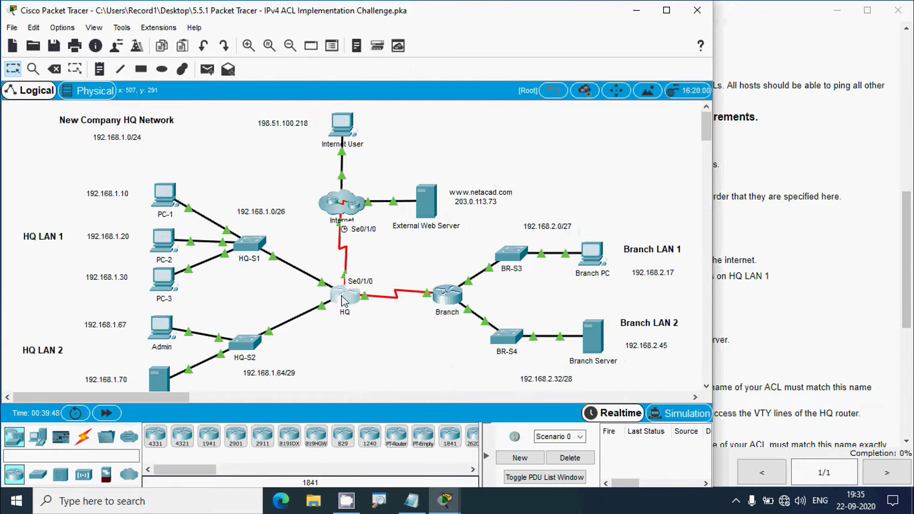
left_click(345, 296)
left_click(595, 67)
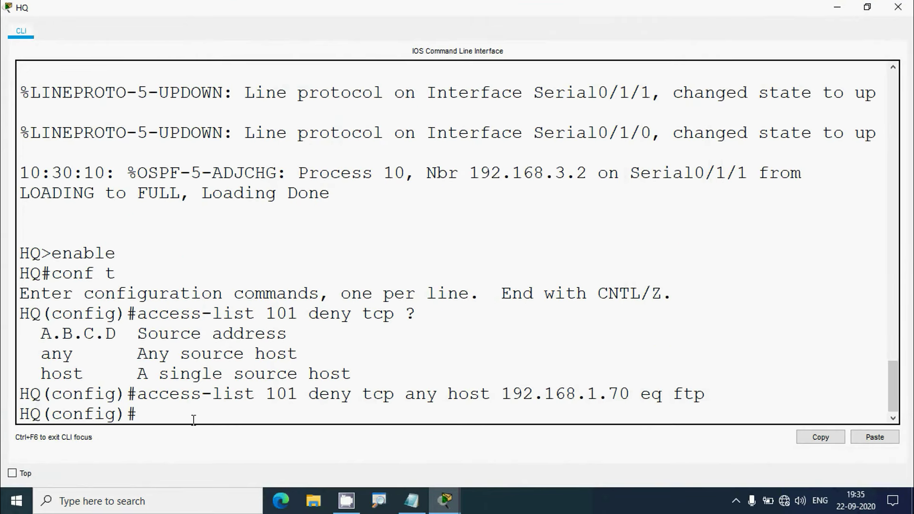
Enter 'access-list 101 deny icmp any 192.168.1.0 0.0.0.63' on HQ to block ICMP to LAN 1
type("access-list ")
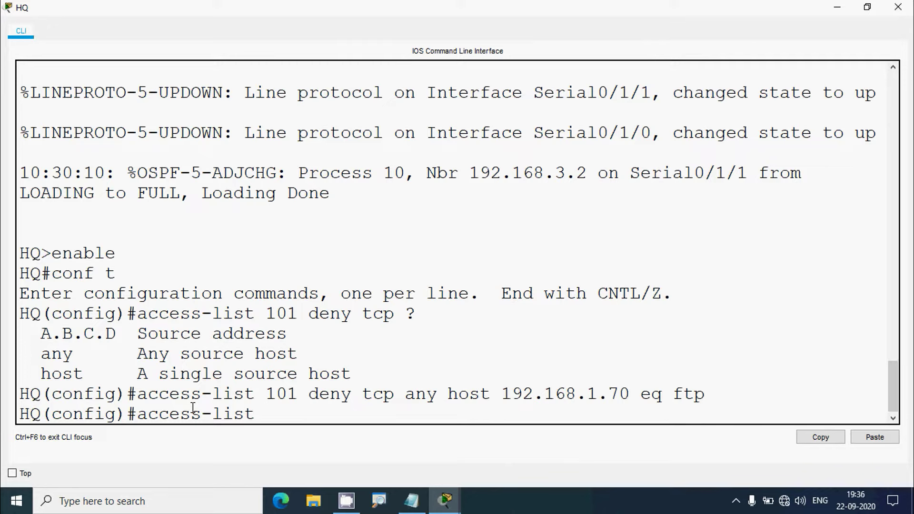
type("101 deny c")
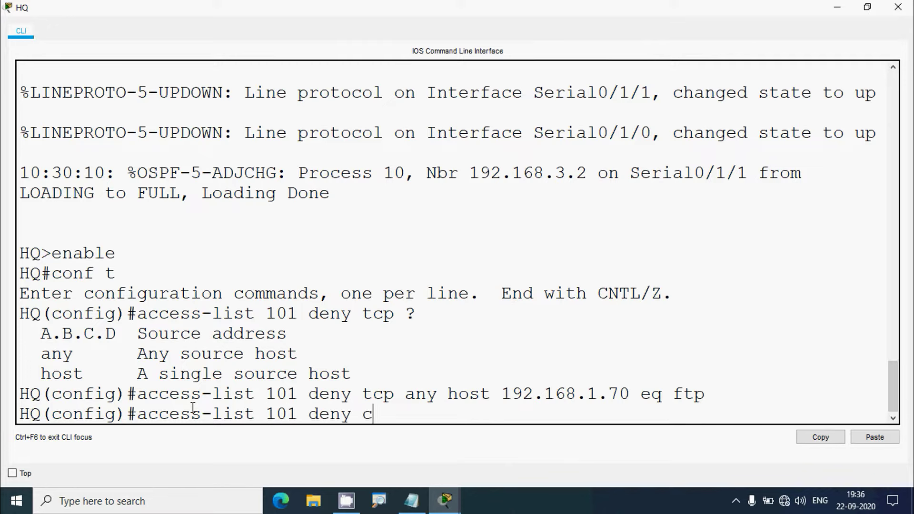
type("i")
key("BackSpace")
key("BackSpace")
type("icmp any")
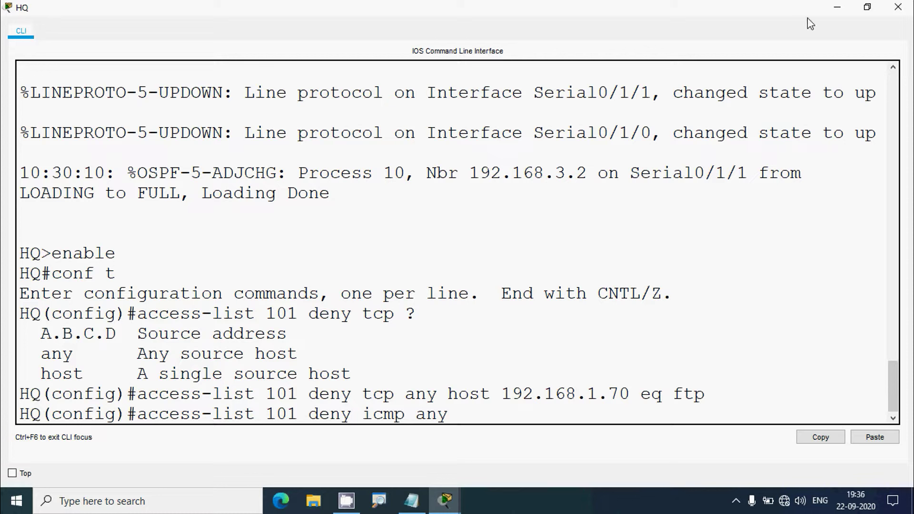
left_click(832, 9)
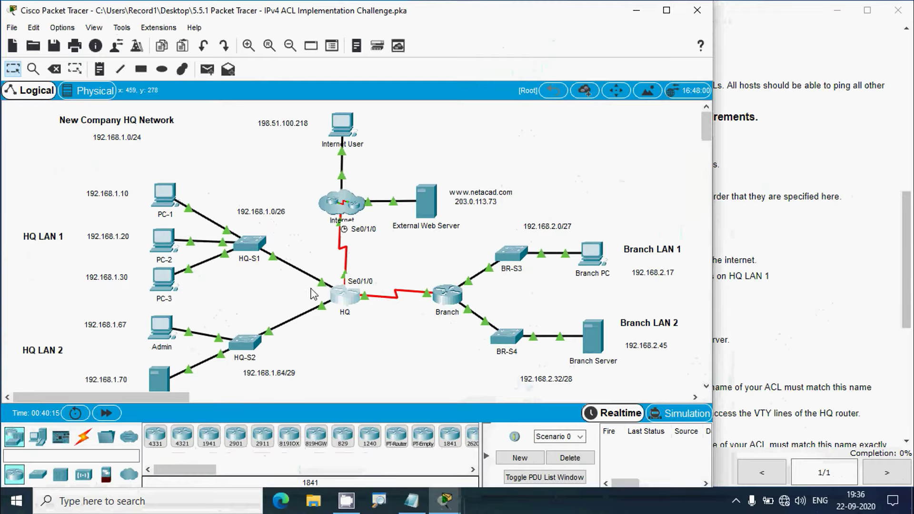
left_click(351, 303)
left_click(598, 61)
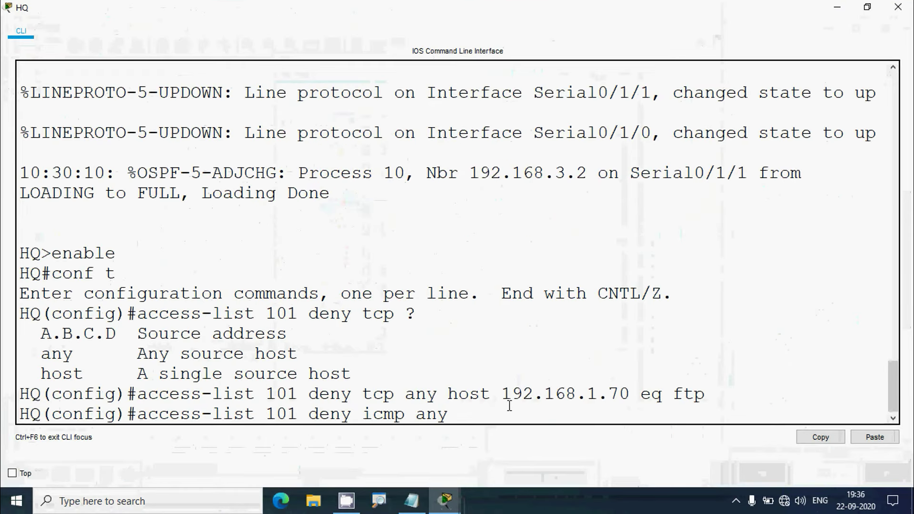
type("192.168.")
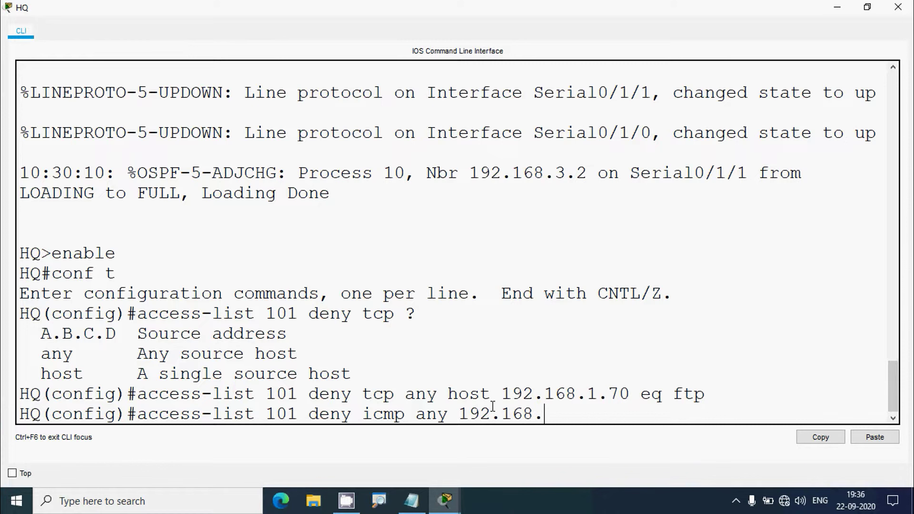
type("1.0")
type("0.0.0.63")
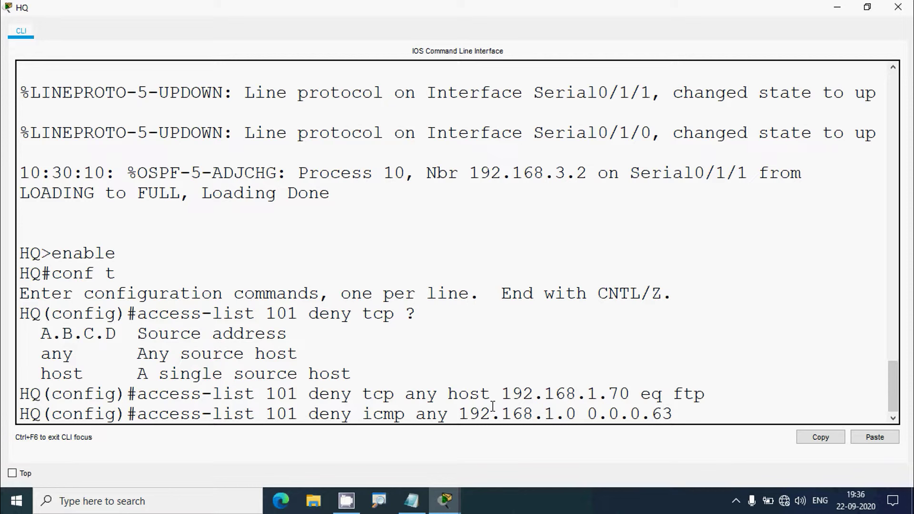
key("Return")
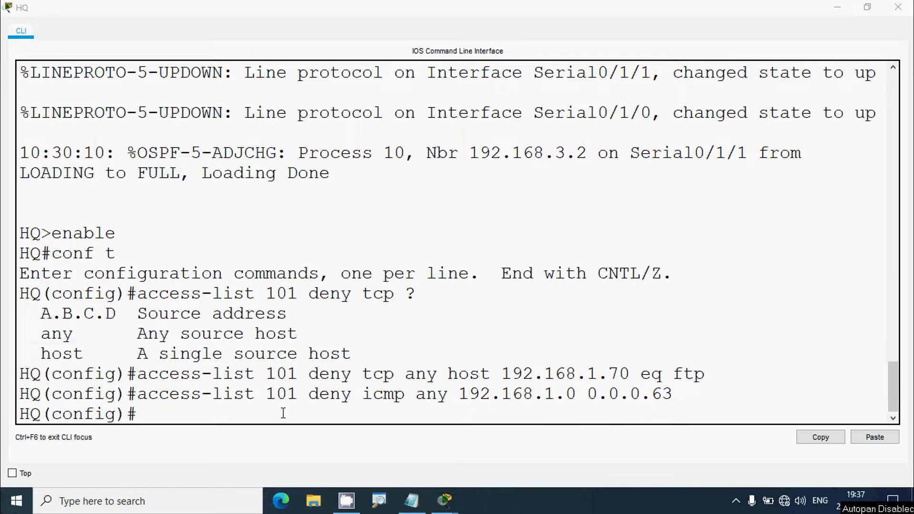
Finish ACL 101 with 'access-list 101 permit ip any any', then close HQ's command line
left_click(174, 414)
type("access")
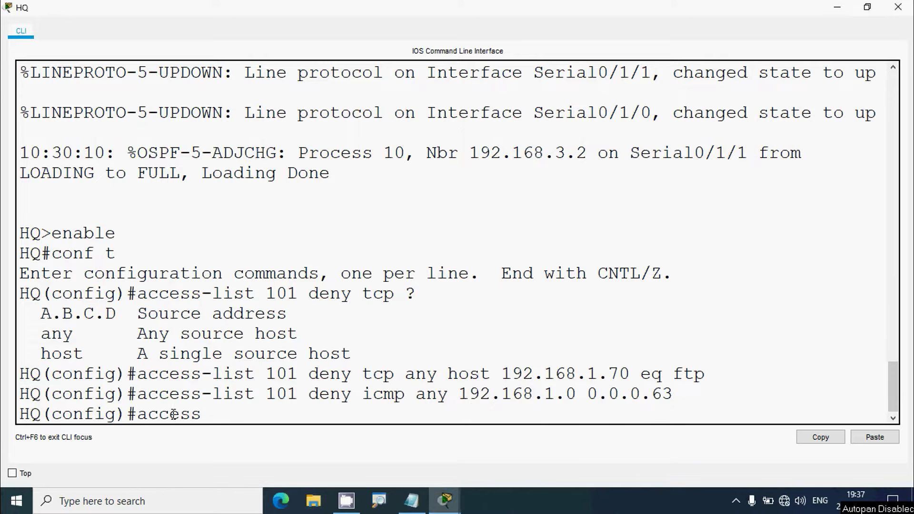
type("-list 101 p")
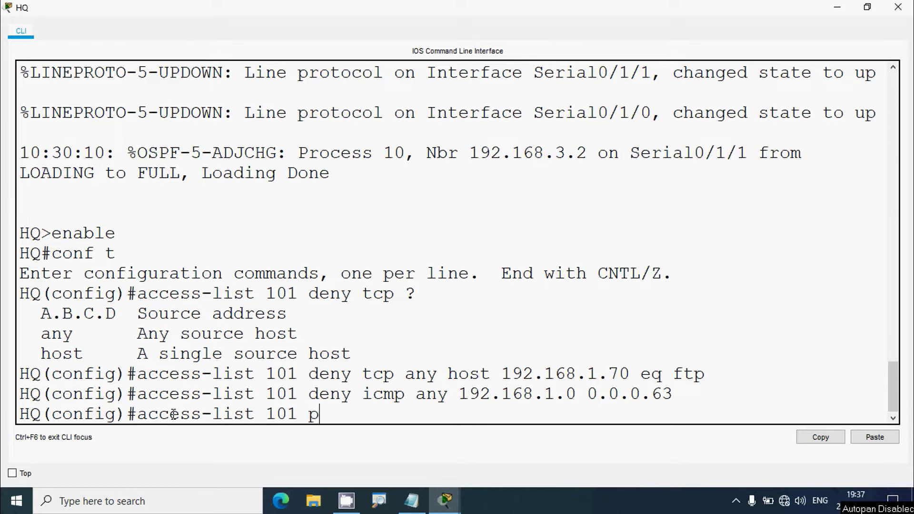
type("ermit ip an ")
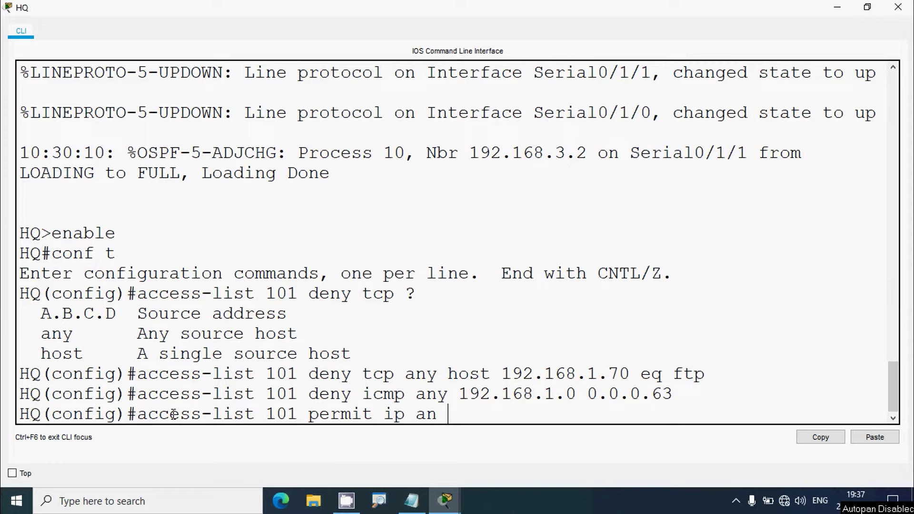
type("y any")
key("Return")
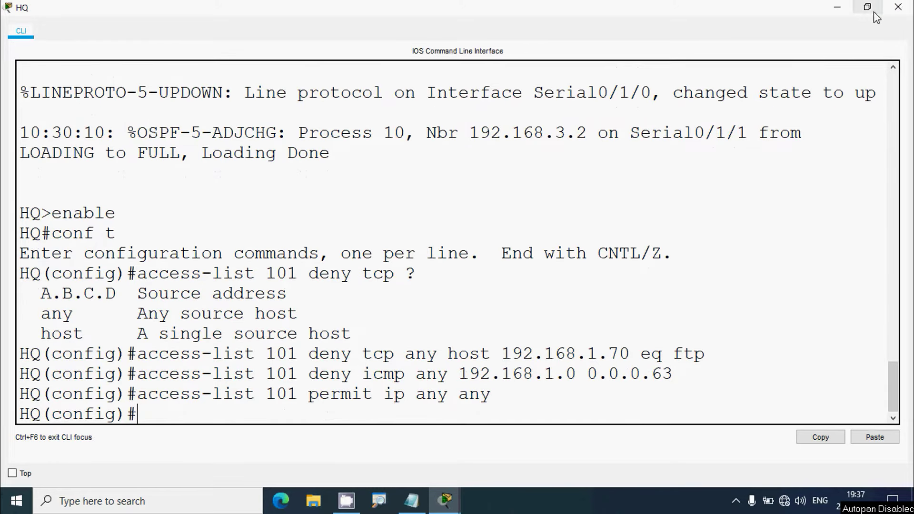
left_click(895, 10)
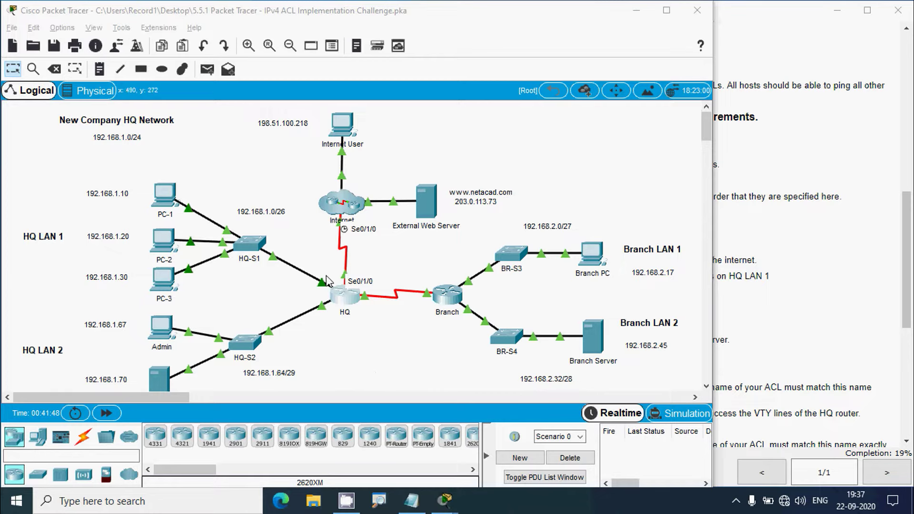
On HQ, enter 'interface serial 0/1/0' and 'ip access-group 101 in', then close the CLI
left_click(445, 138)
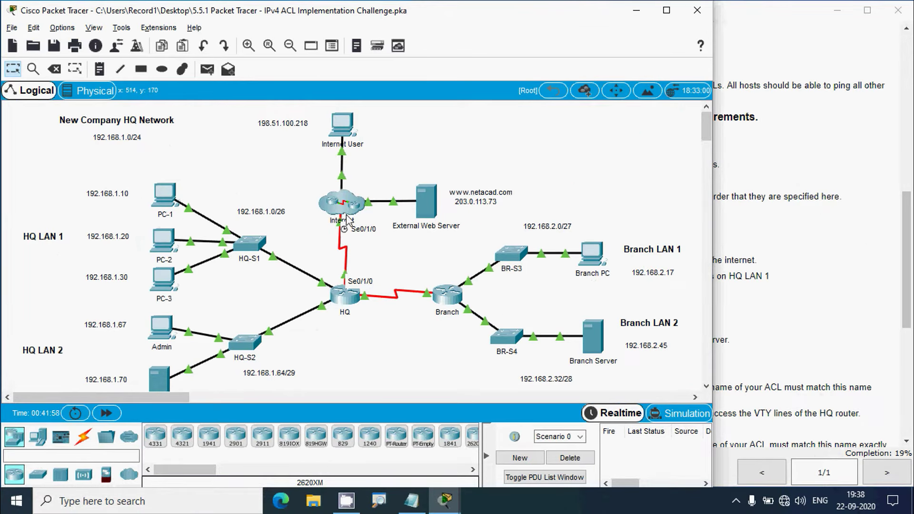
left_click(344, 295)
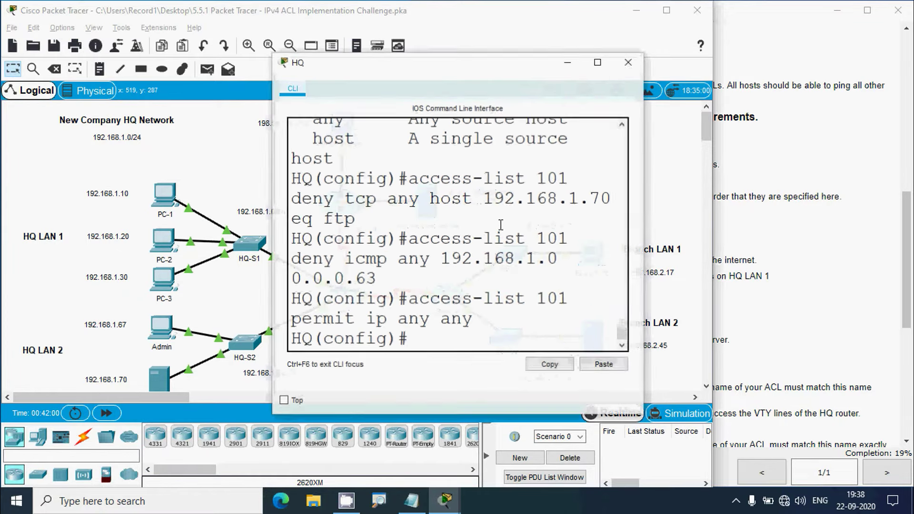
left_click(598, 63)
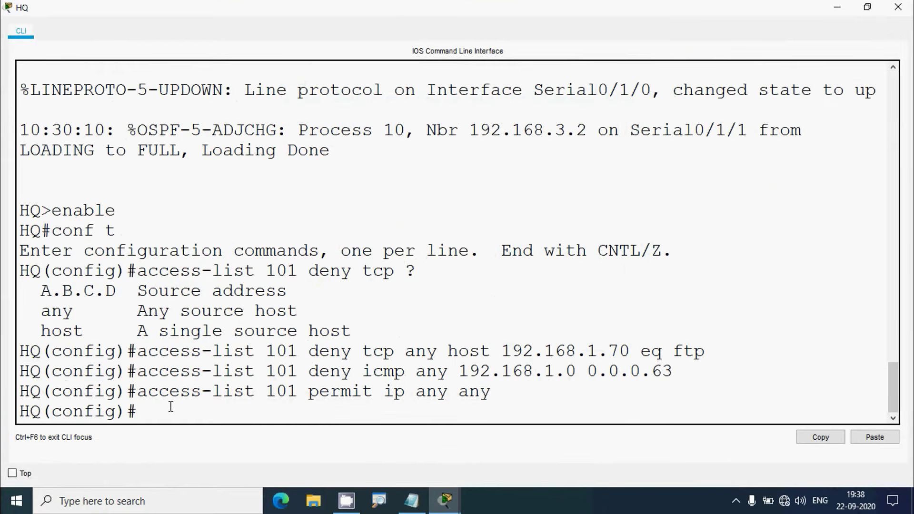
type("interface")
key("BackSpace")
key("BackSpace")
type("ce serial")
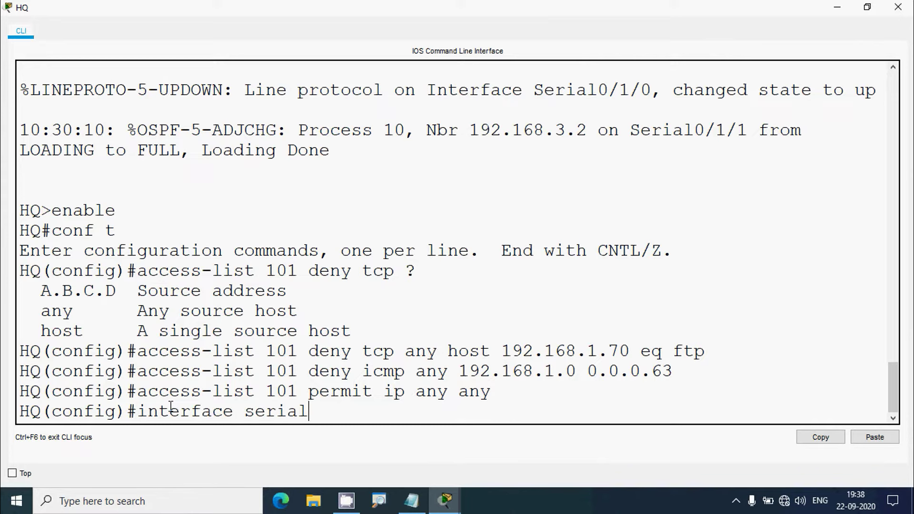
type(" 0/1/0")
key("Return")
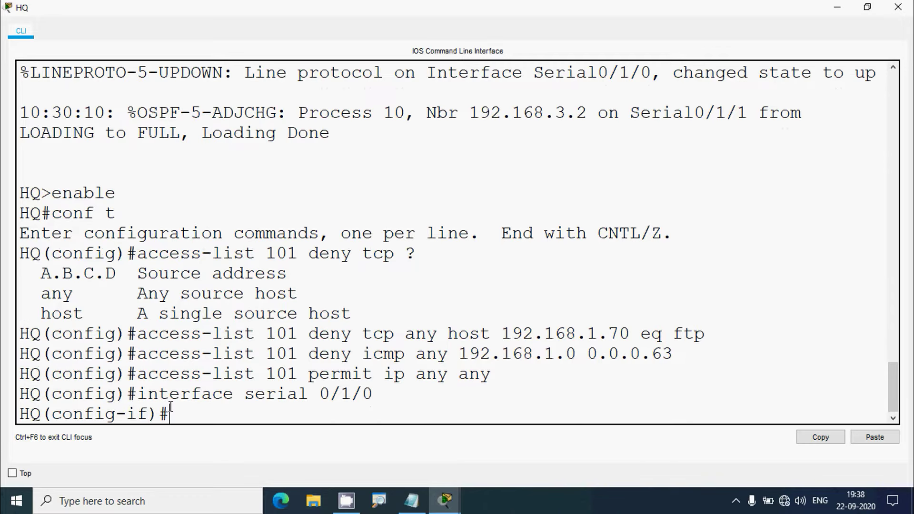
type("ip acce")
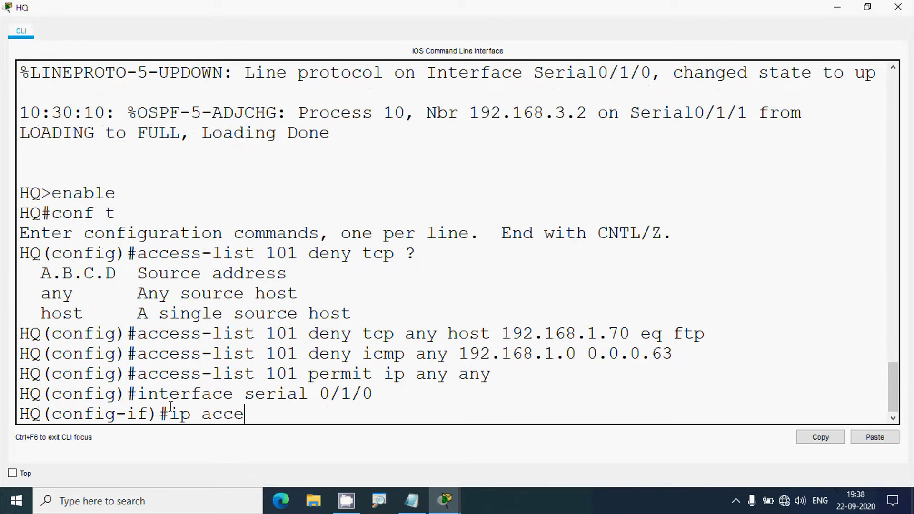
type("ss-group ")
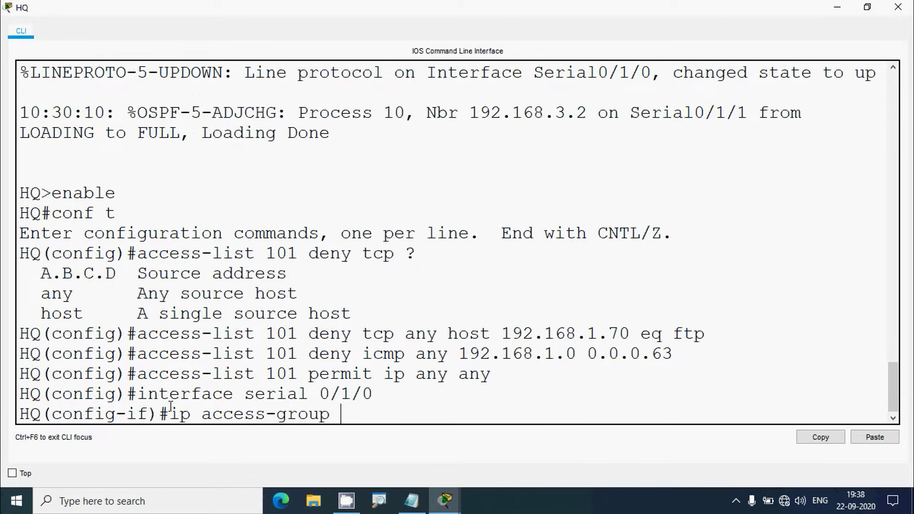
type("101 in")
key("Return")
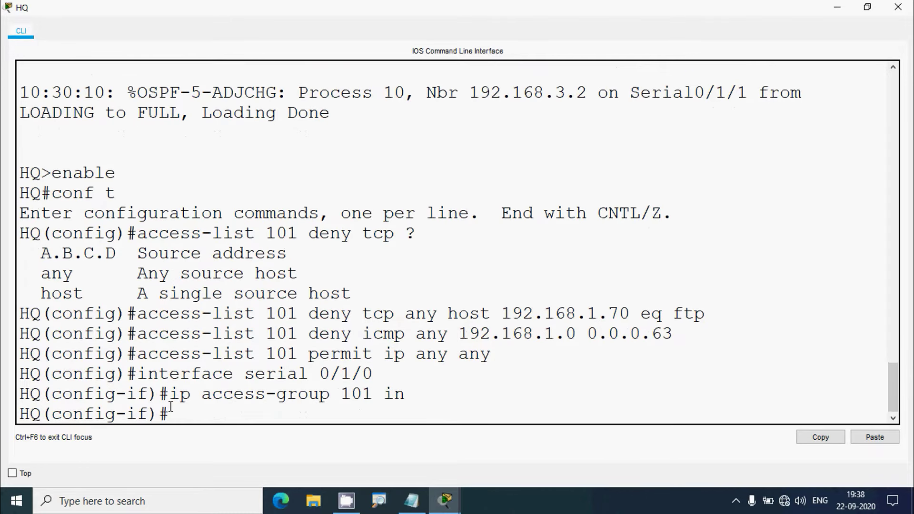
left_click(896, 9)
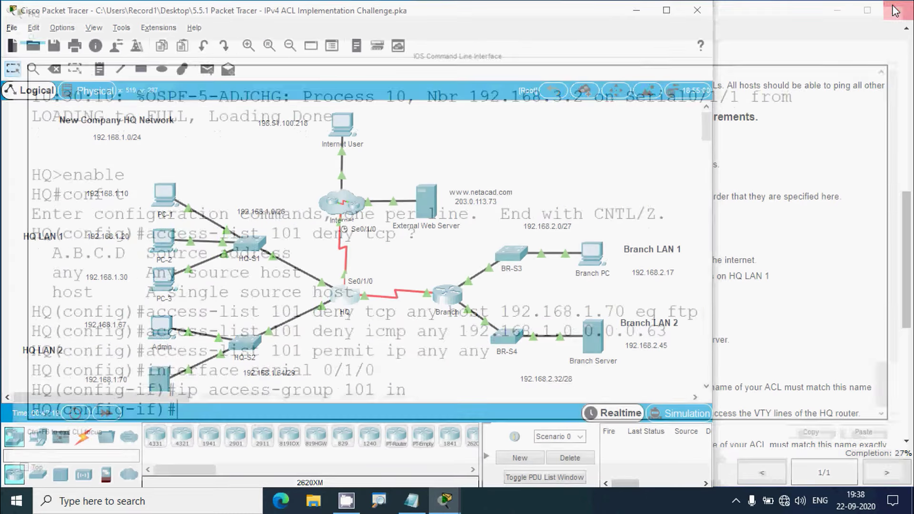
Compare the ACL 111 requirements with PC-1, PC-2 and switch HQ-S1, then reopen HQ's CLI
left_click(773, 257)
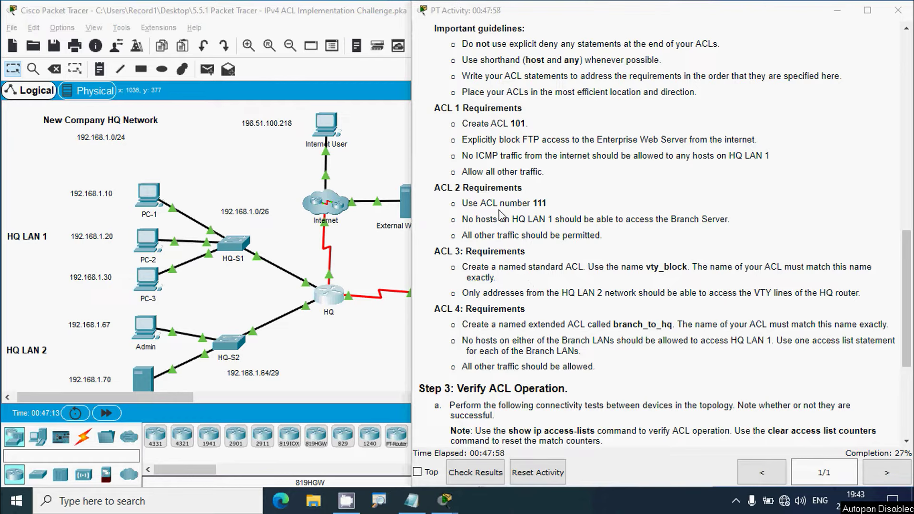
left_click_drag(532, 203, 544, 205)
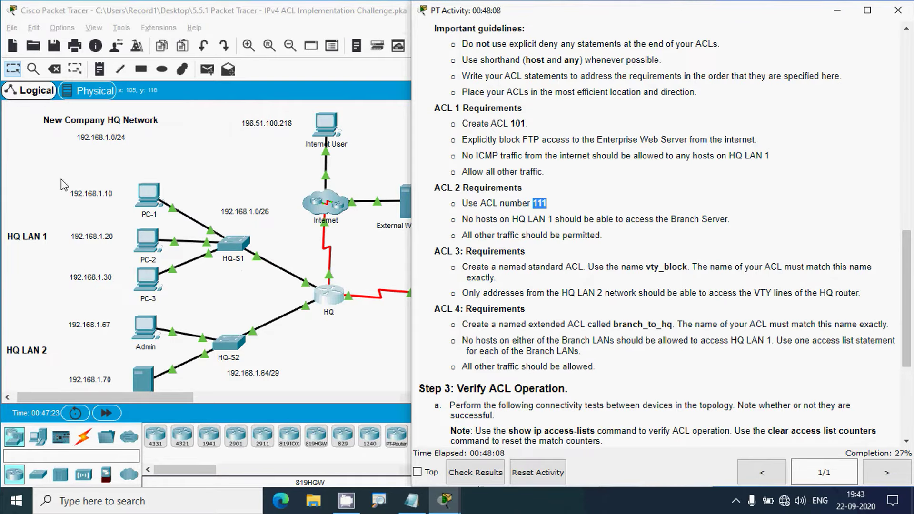
left_click_drag(58, 178, 251, 286)
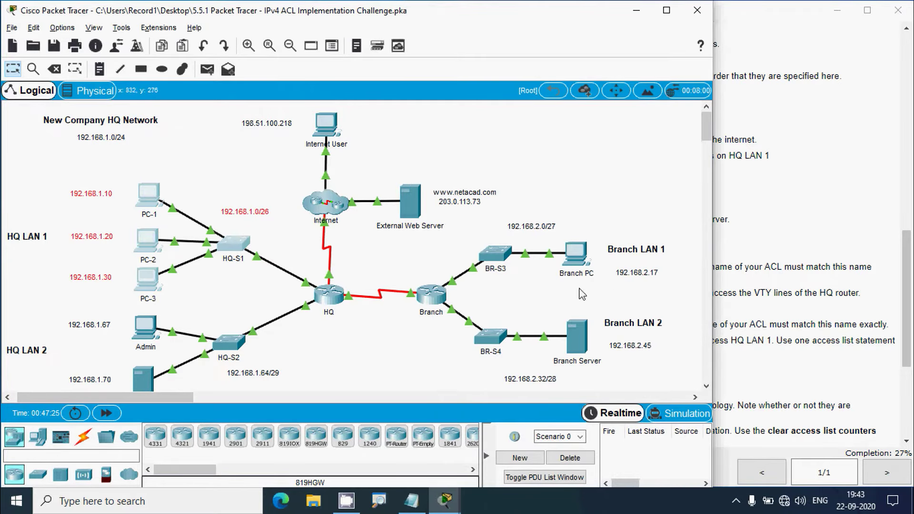
left_click(766, 305)
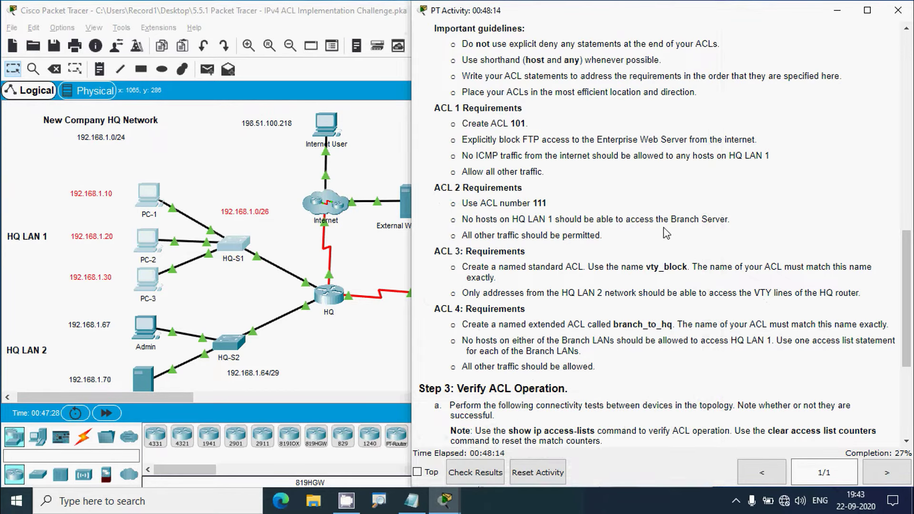
left_click(443, 207)
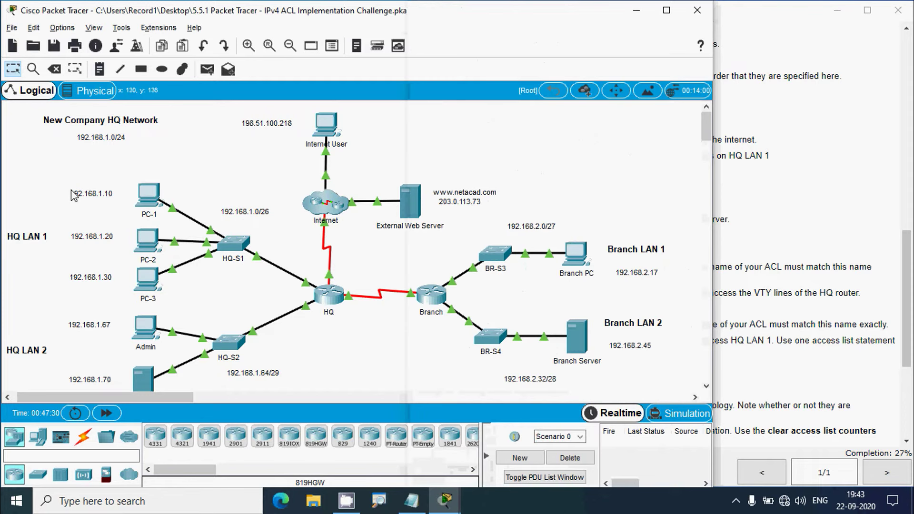
left_click_drag(63, 175, 269, 265)
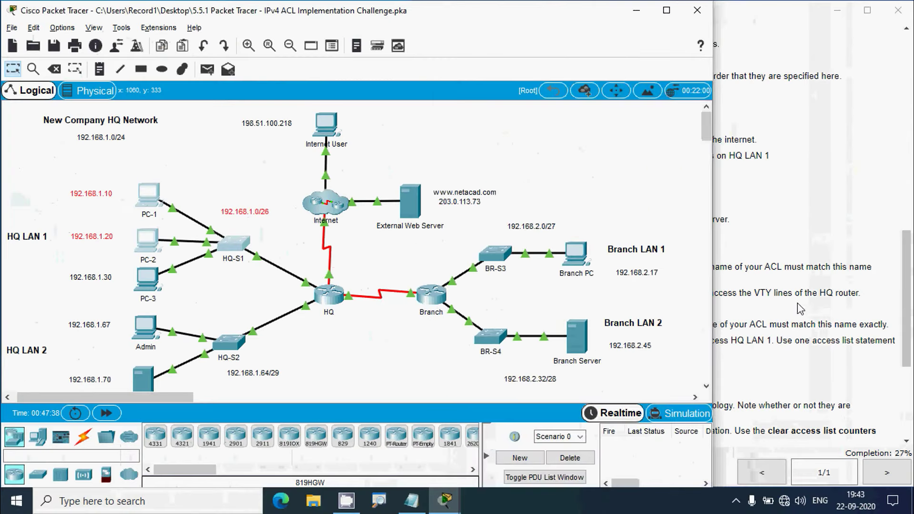
left_click(802, 306)
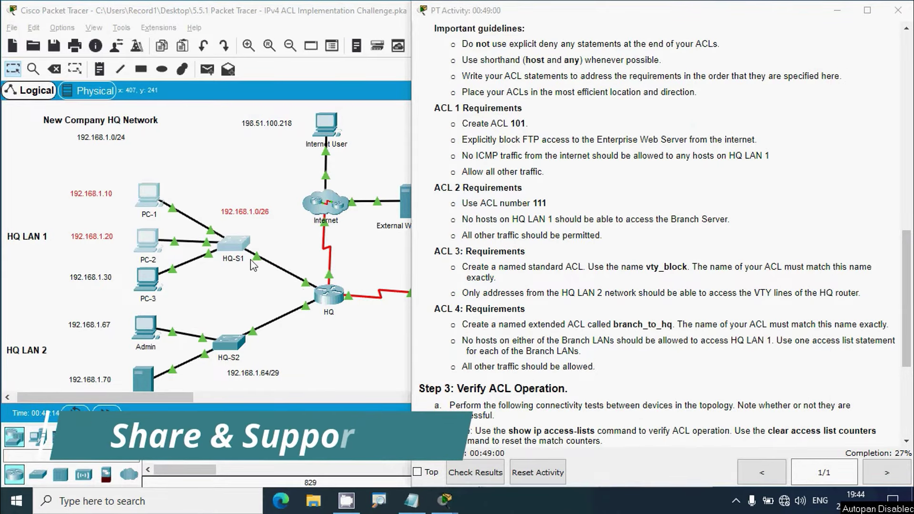
left_click(34, 186)
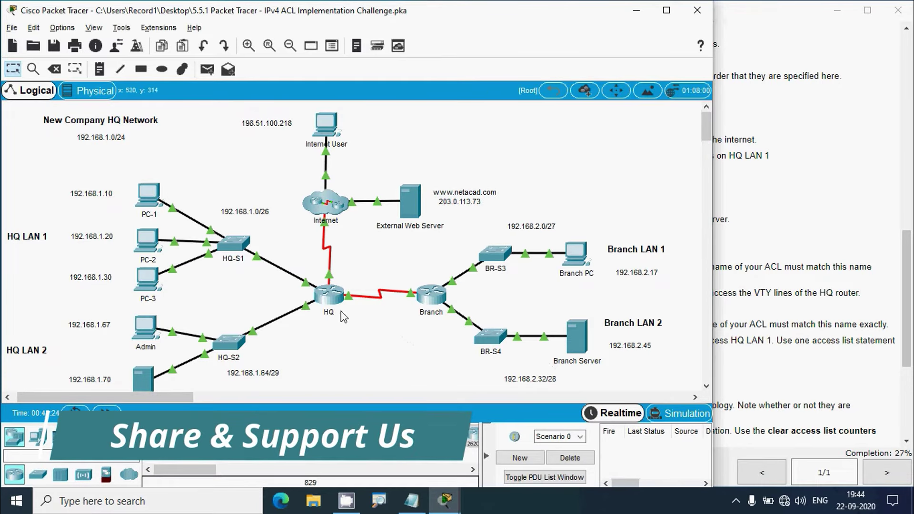
left_click(328, 296)
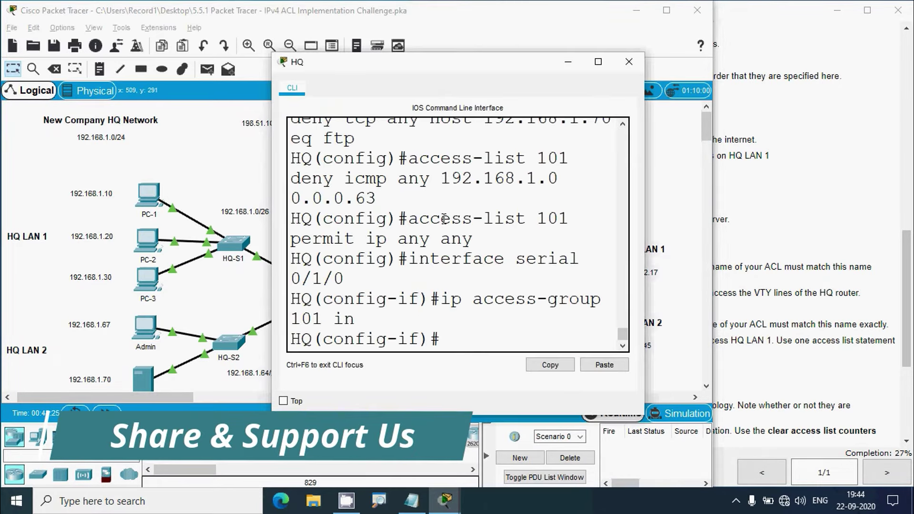
Exit to global configuration and type 'access-list 111 deny ip any host' on HQ without submitting
left_click(598, 63)
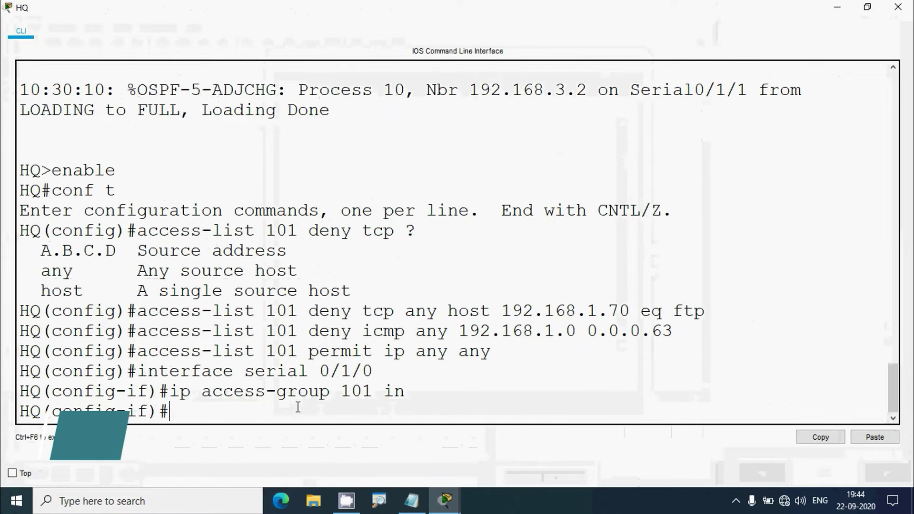
type("ex")
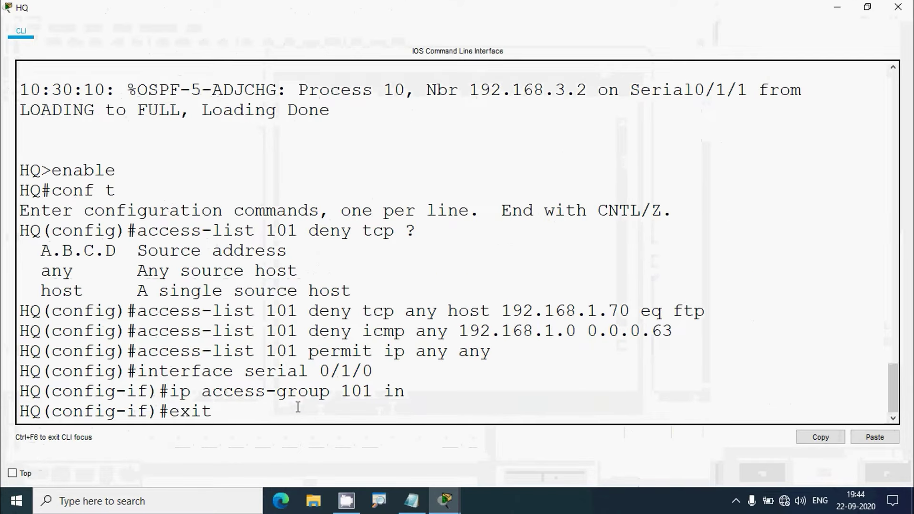
type("it")
key("Return")
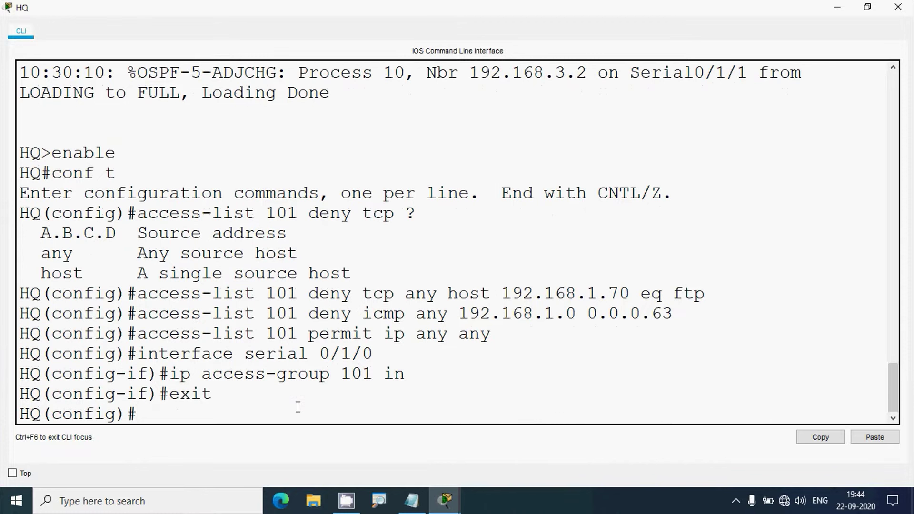
type("a")
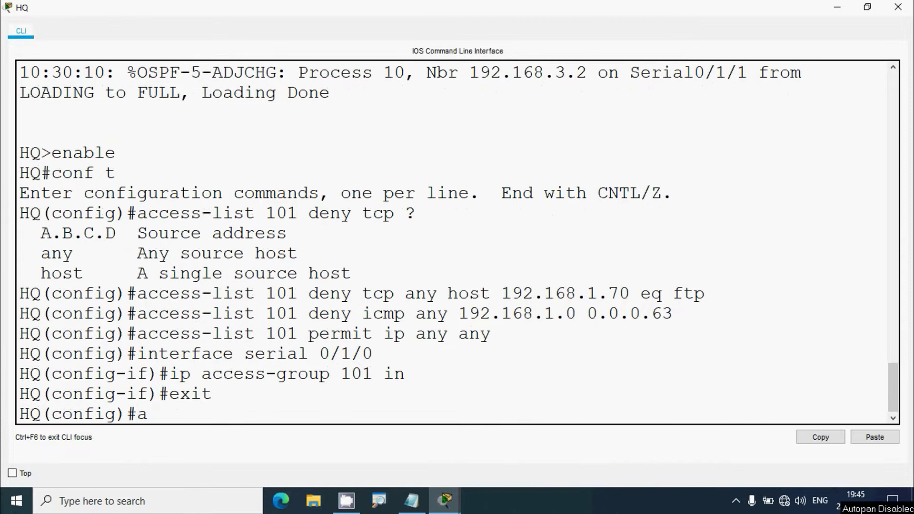
type("ccess-list")
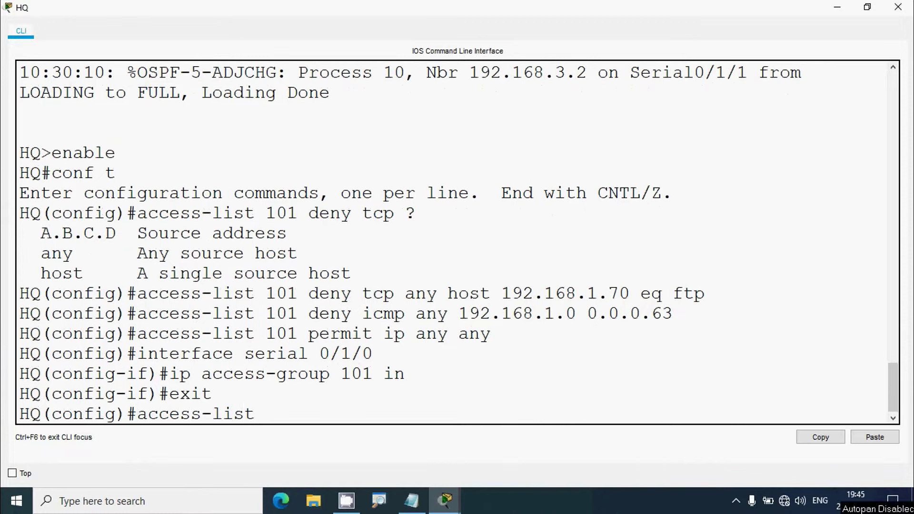
type(" 111 deny ip")
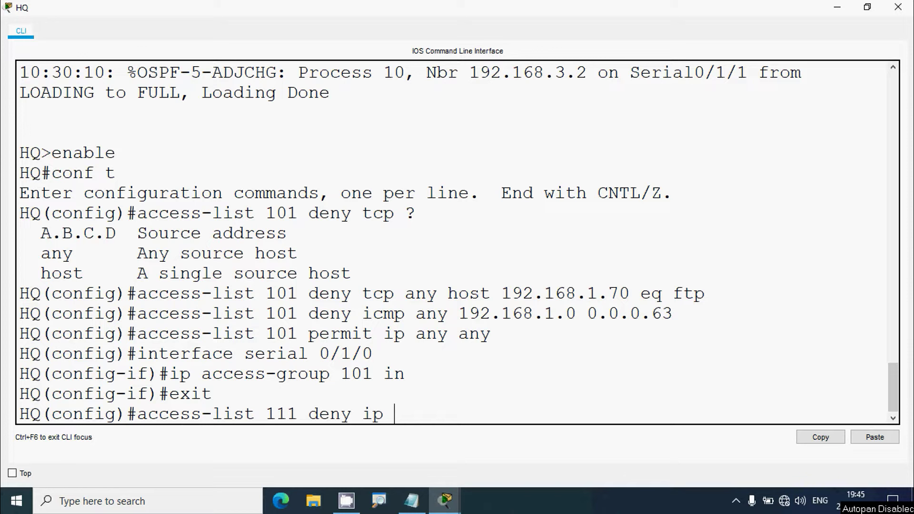
type("any host")
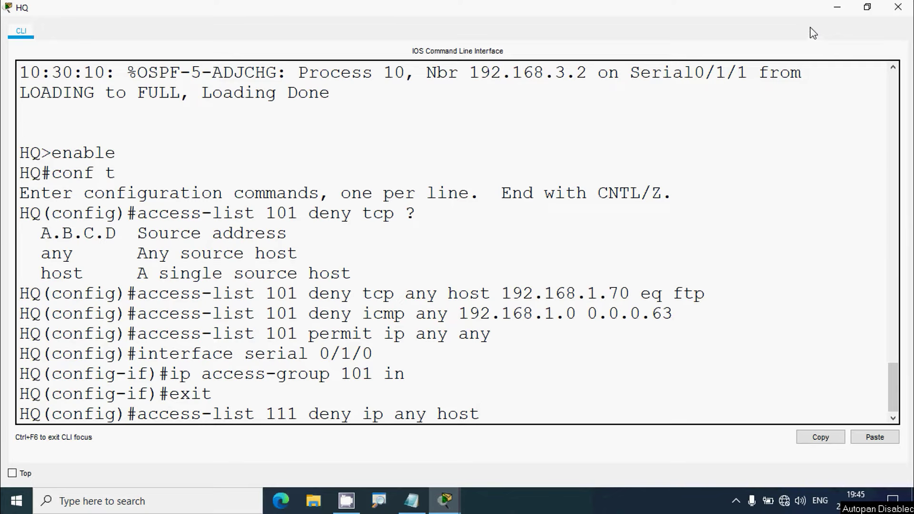
left_click(837, 7)
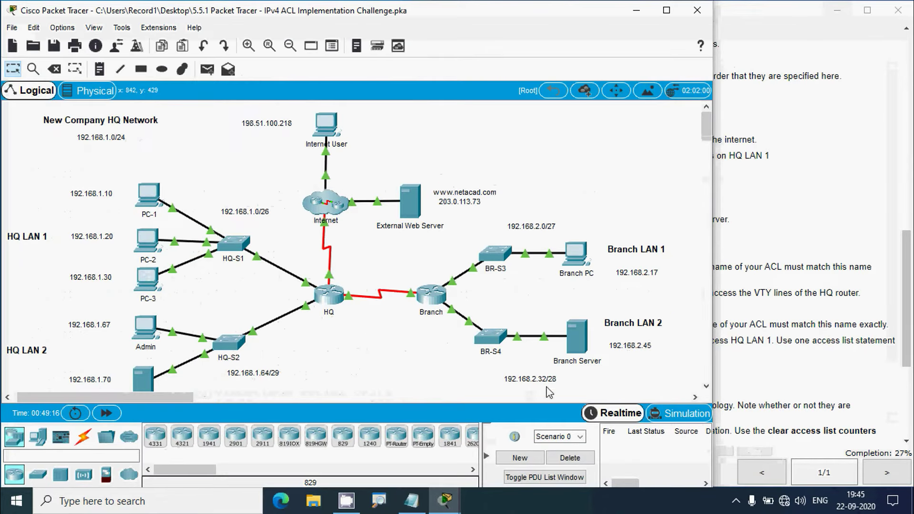
Copy the Branch Server's IPv4 address 192.168.2.45 from its IP configuration
left_click(577, 342)
left_click(326, 142)
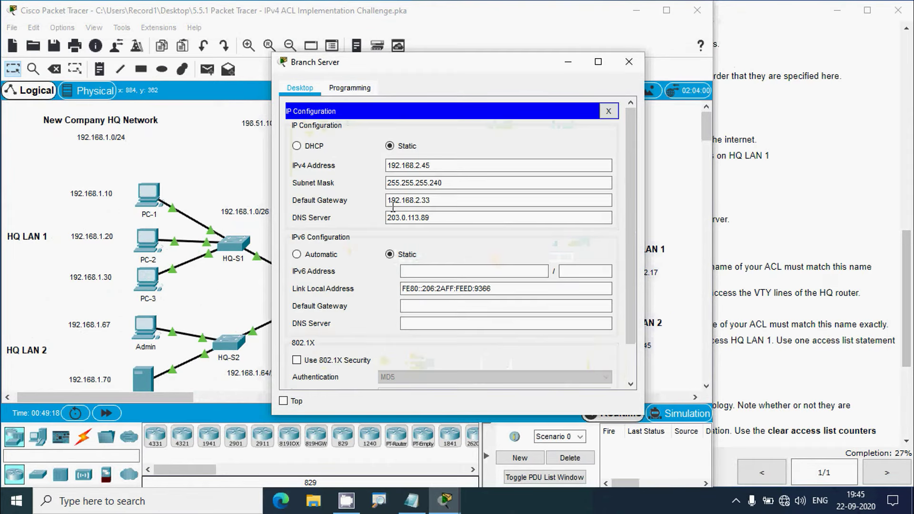
left_click_drag(431, 165, 383, 166)
key("super+c")
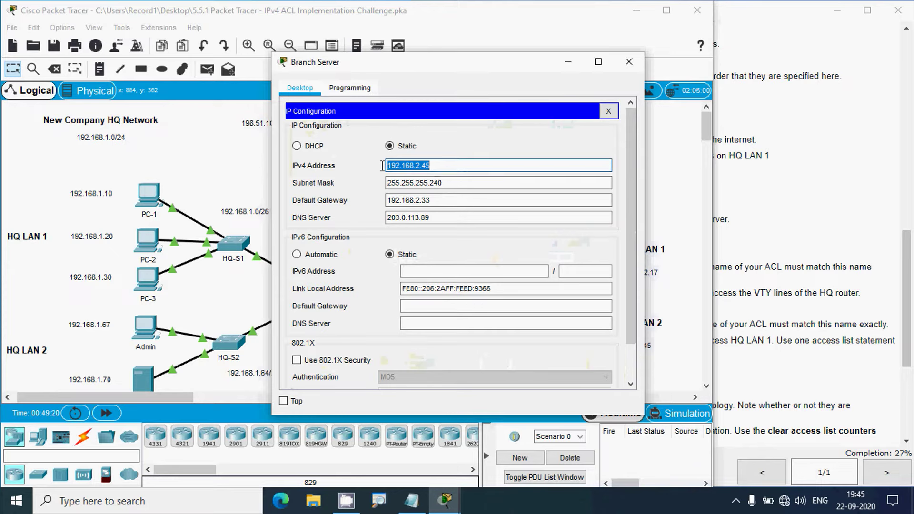
left_click(425, 198)
left_click(629, 62)
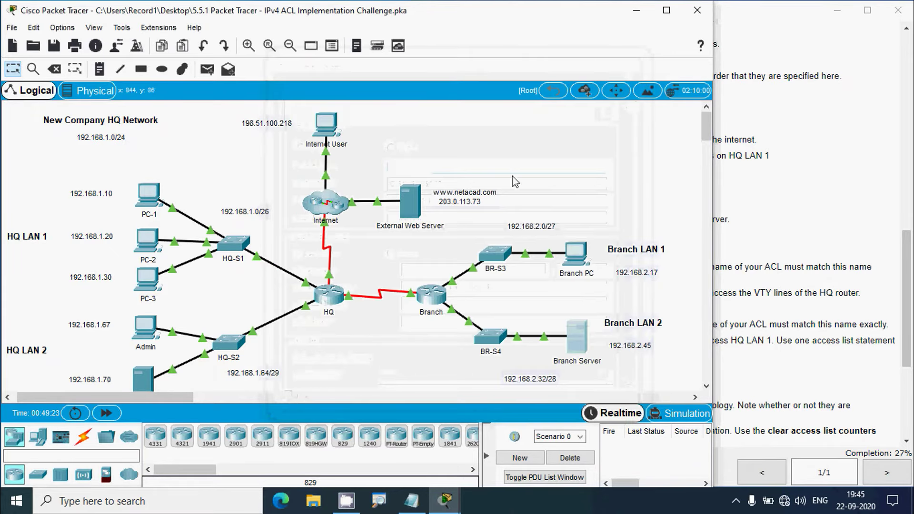
Paste the address into HQ's CLI to enter 'access-list 111 deny ip any host 192.168.2.45'
left_click(327, 298)
left_click(598, 62)
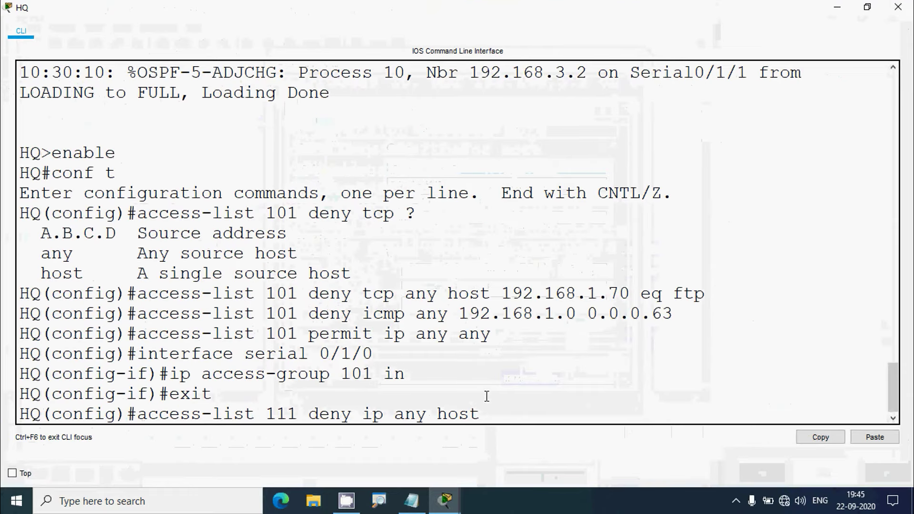
right_click(499, 413)
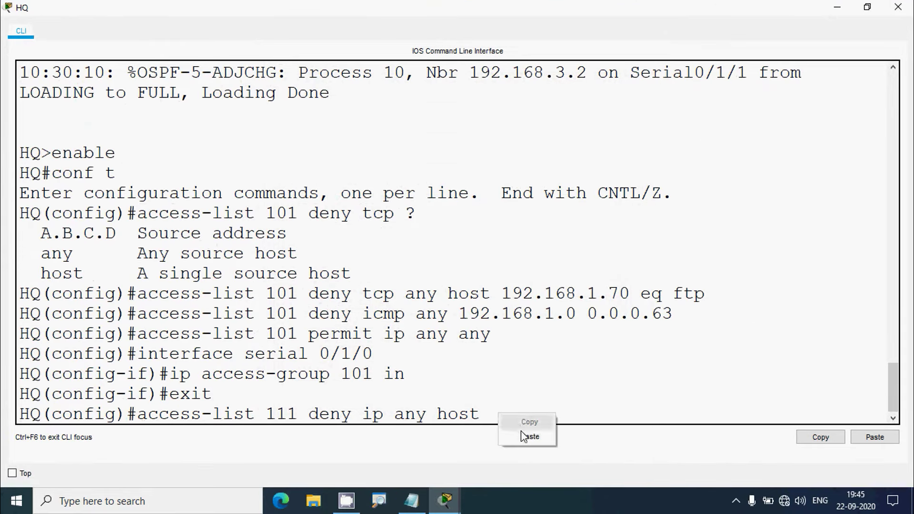
left_click(524, 434)
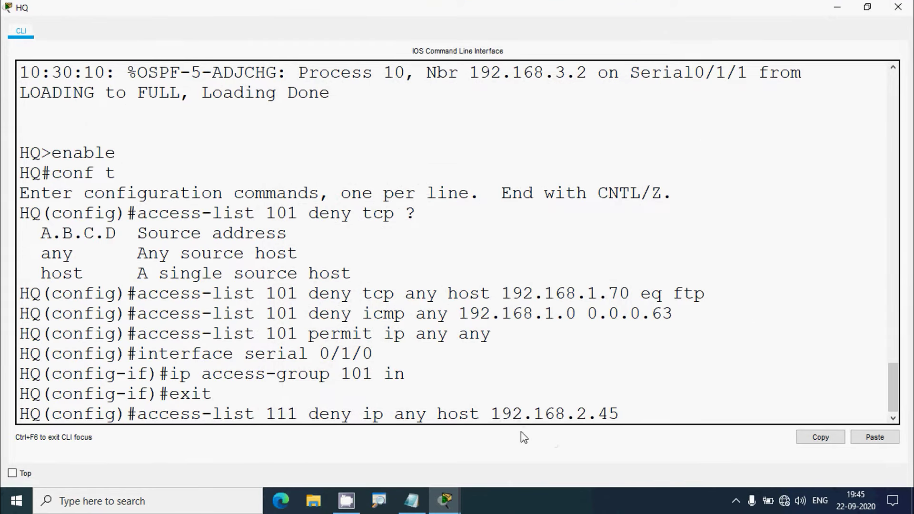
key("Return")
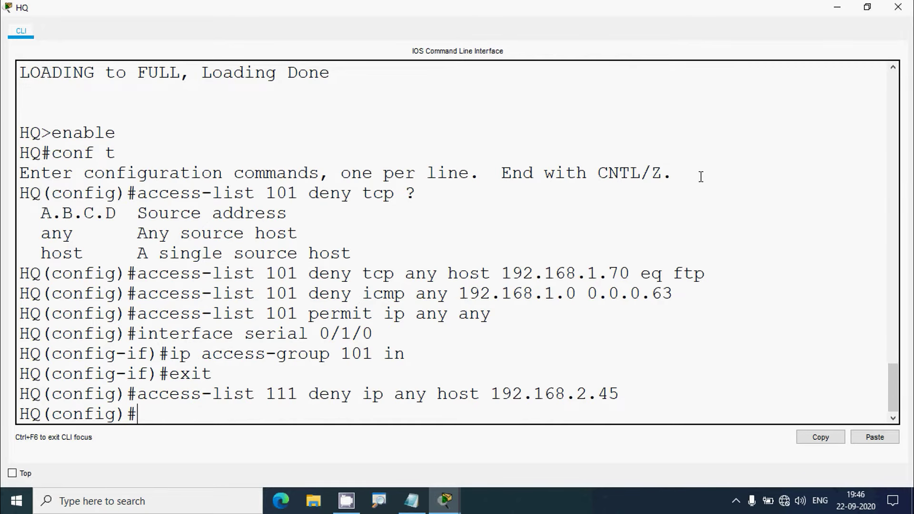
left_click(837, 16)
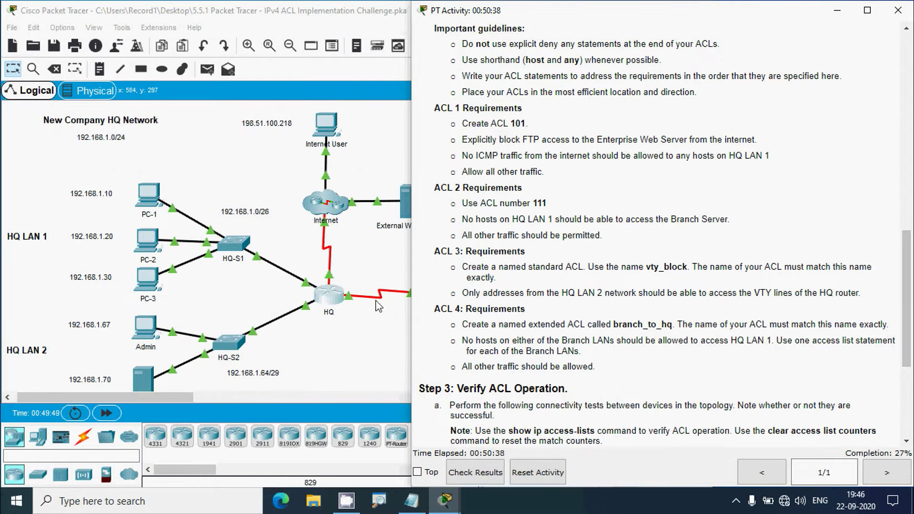
Enter 'access-list 111 permit ip any any' on HQ, then review the ACL 111 lines
left_click(338, 294)
double_click(598, 60)
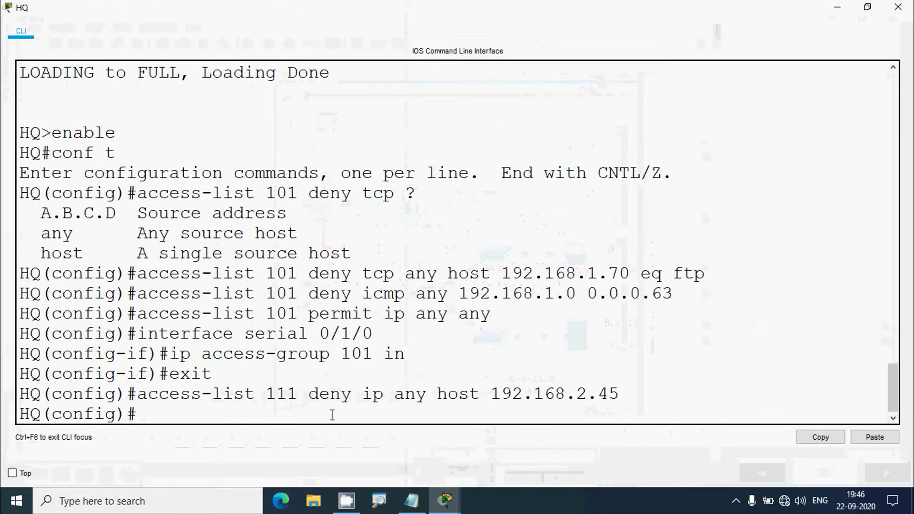
type("acces")
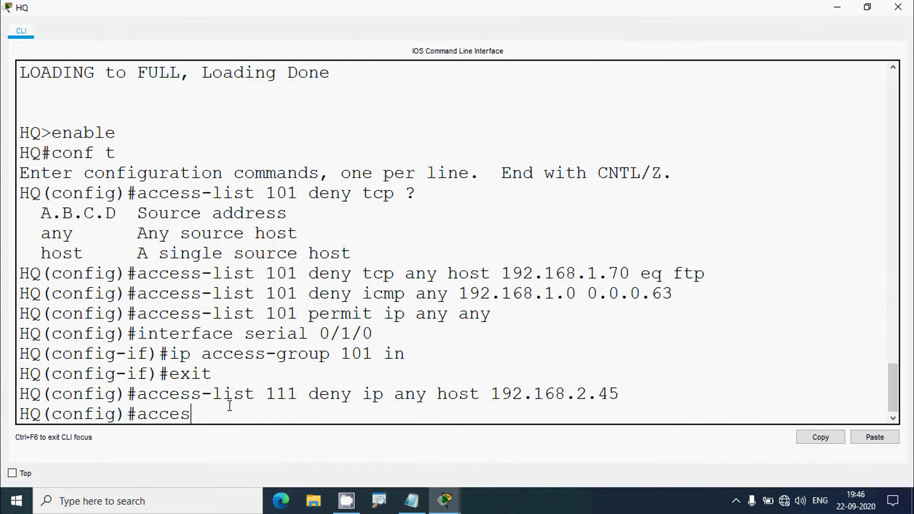
type("s-list 111 permit i")
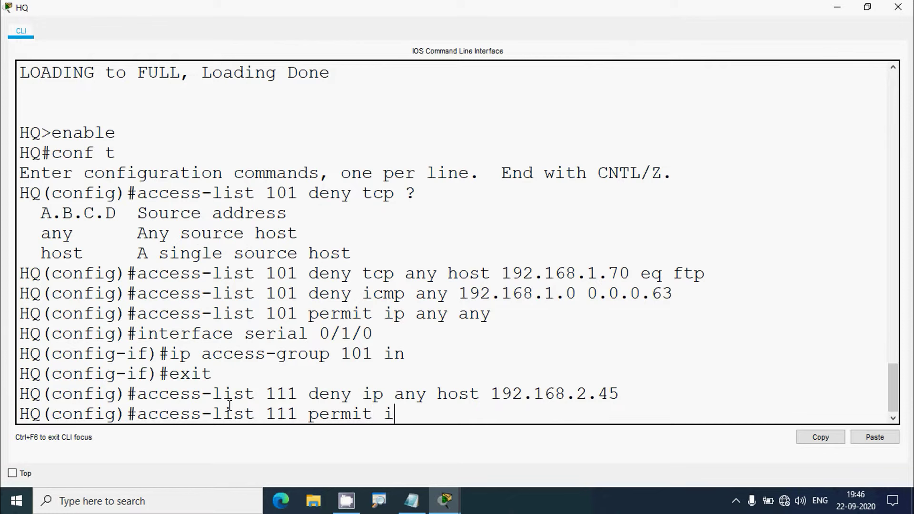
type("p any any")
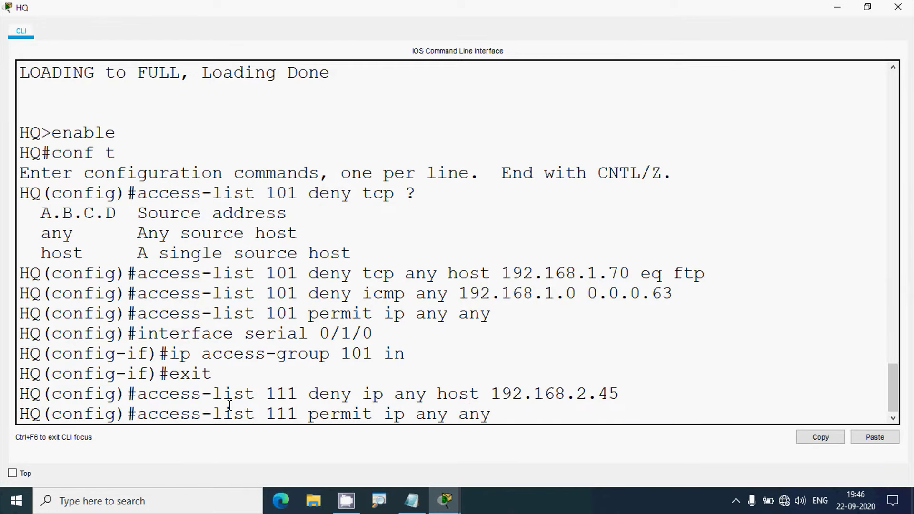
key("Return")
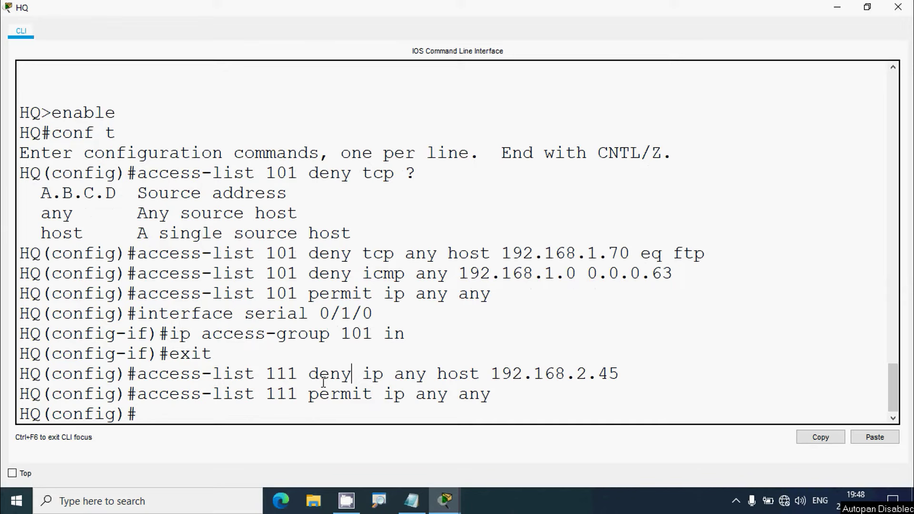
left_click_drag(309, 374, 351, 374)
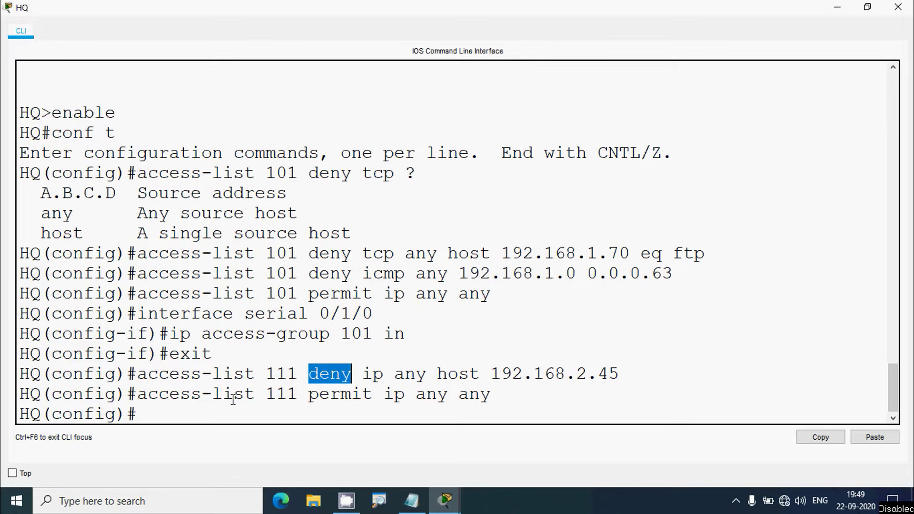
left_click_drag(152, 396, 488, 395)
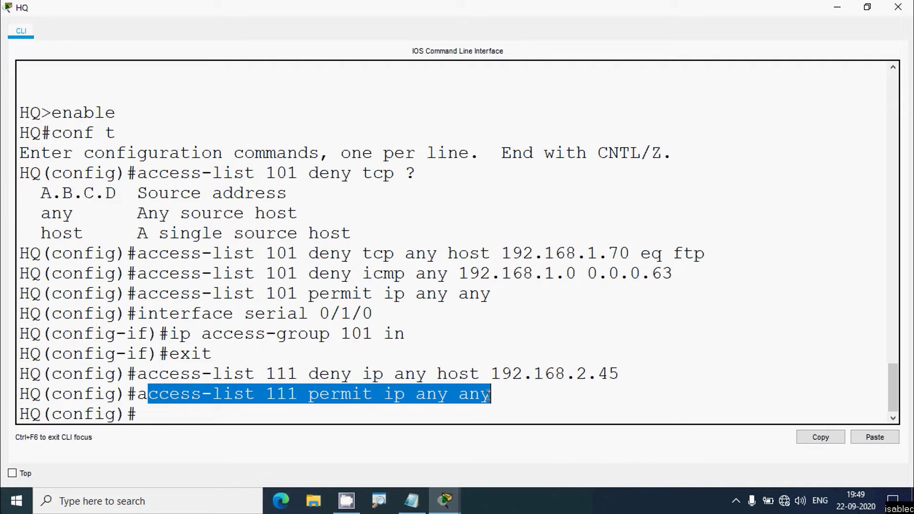
left_click(197, 410)
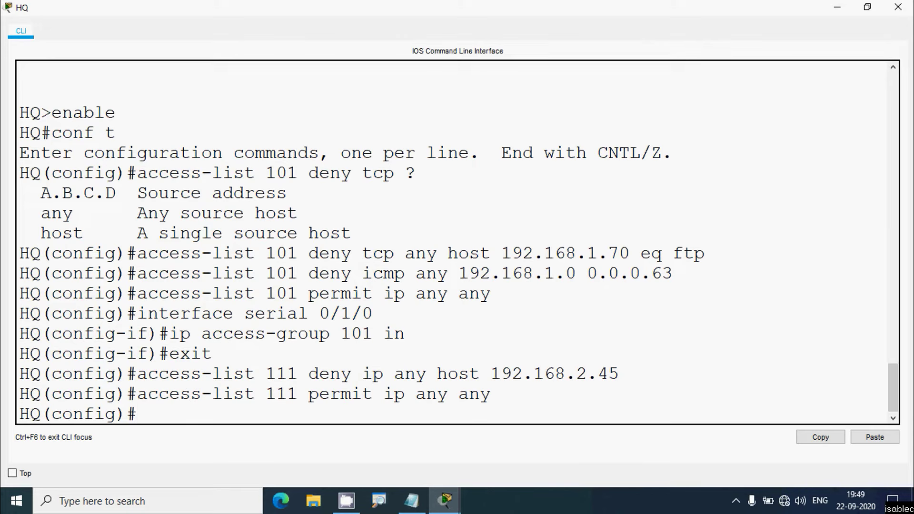
left_click(897, 7)
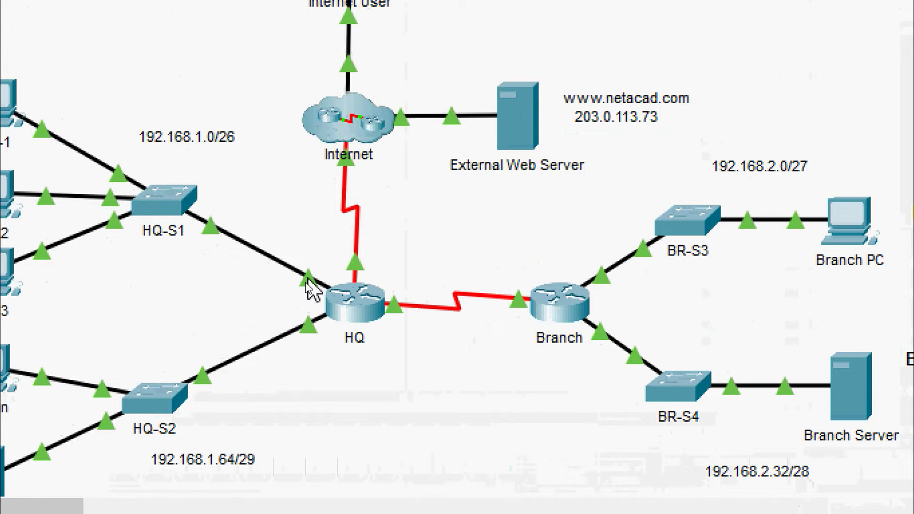
Apply 'ip access-group 111 in' on HQ's g0/0/0 interface, the port facing HQ-S1
mouse_move(310, 295)
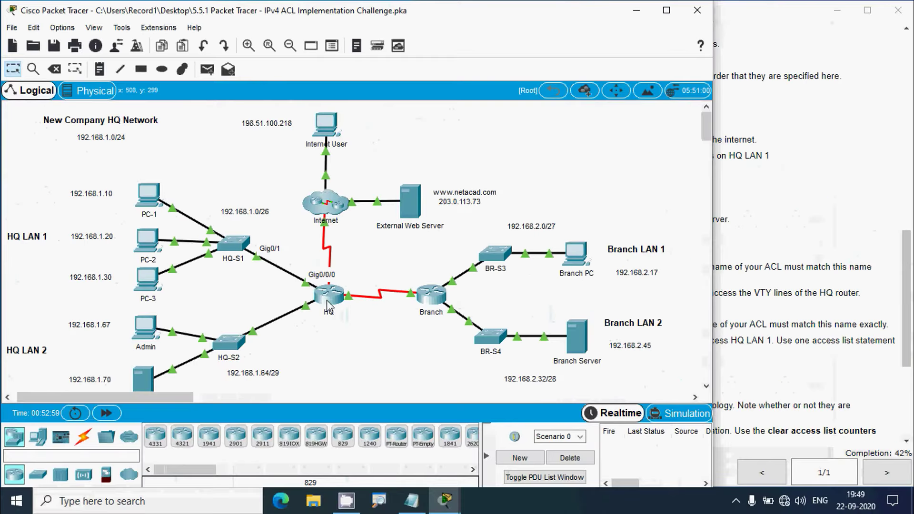
left_click(351, 308)
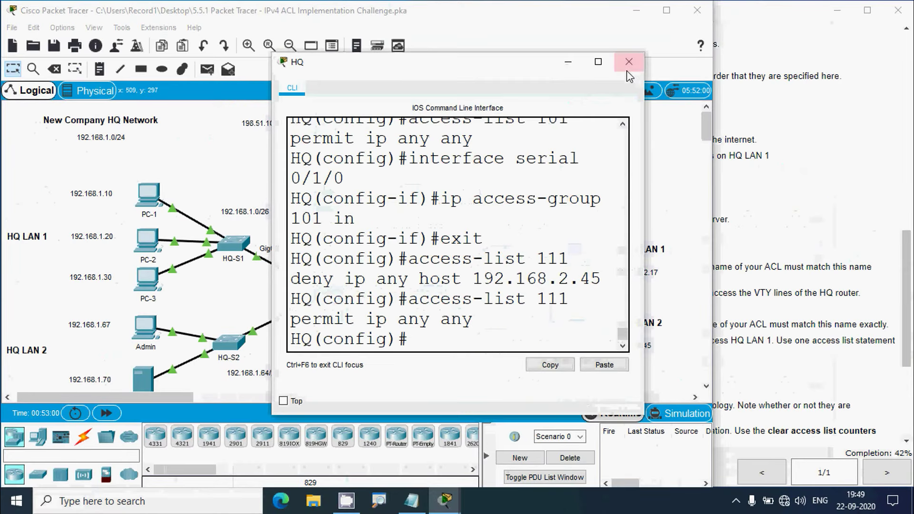
left_click(596, 64)
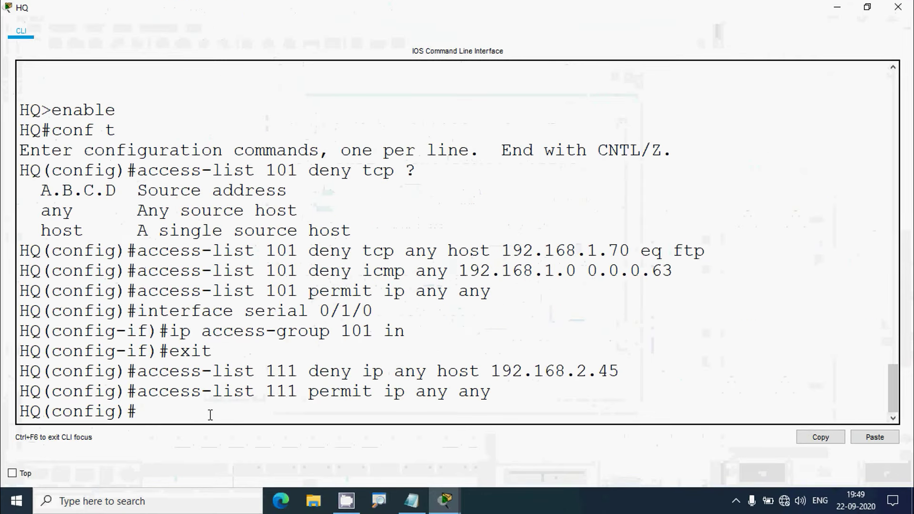
type("interfaec")
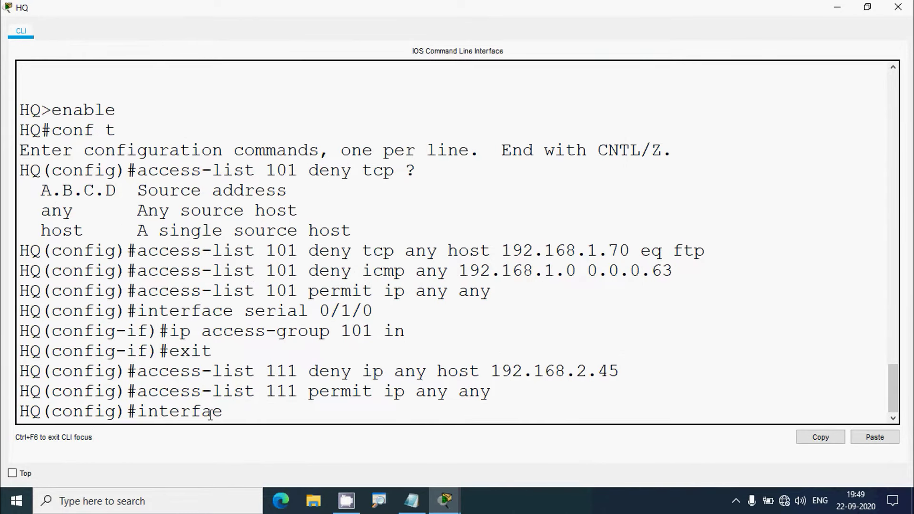
type(" g0/0/0")
key("Return")
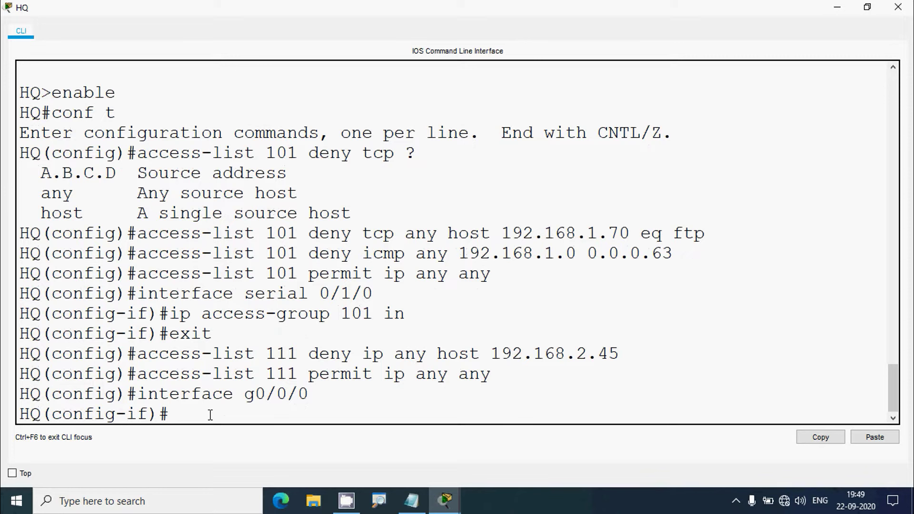
type("ip access-group ")
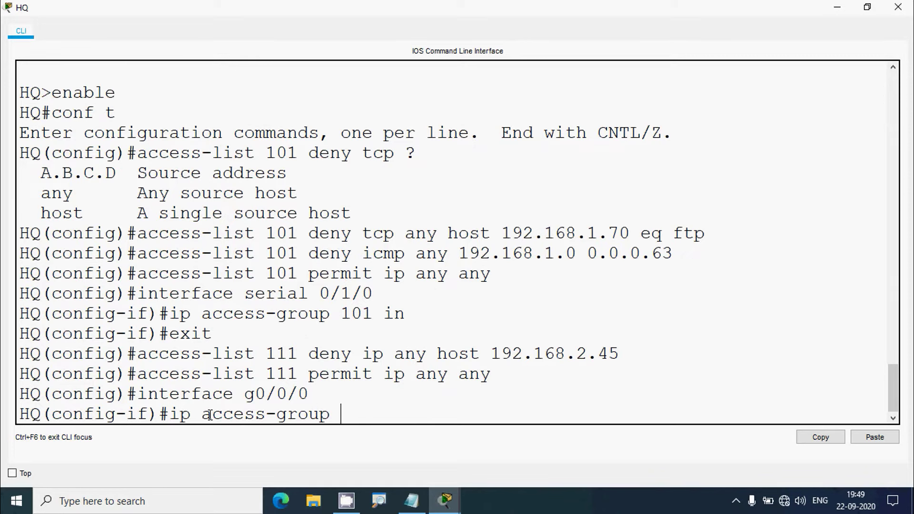
type("111 in")
key("Return")
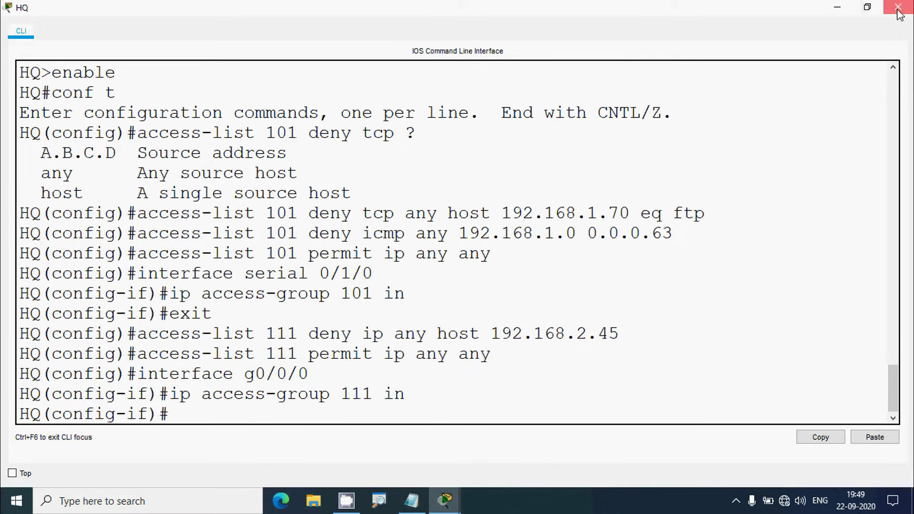
left_click(898, 7)
left_click(789, 262)
Scroll the activity instructions to the ACL 3 requirements and note the name vty_block
scroll(791, 273, "down", 3)
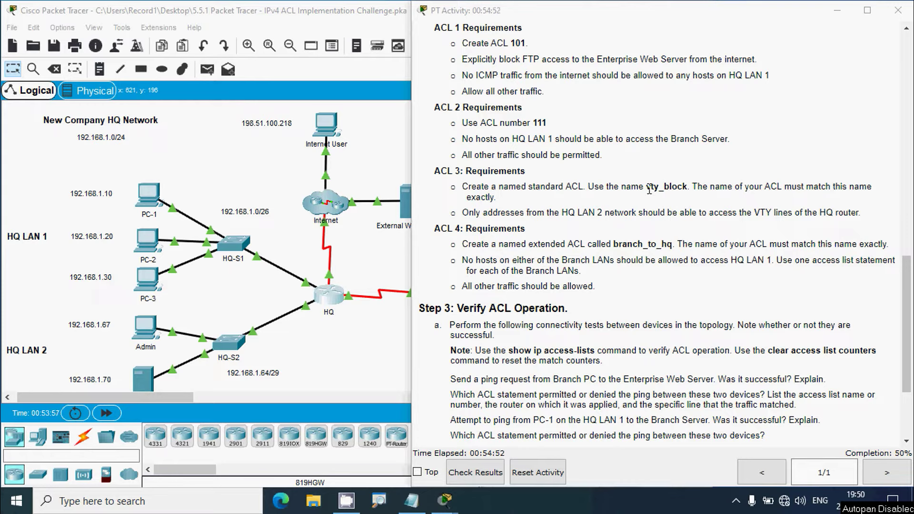
left_click_drag(646, 187, 687, 193)
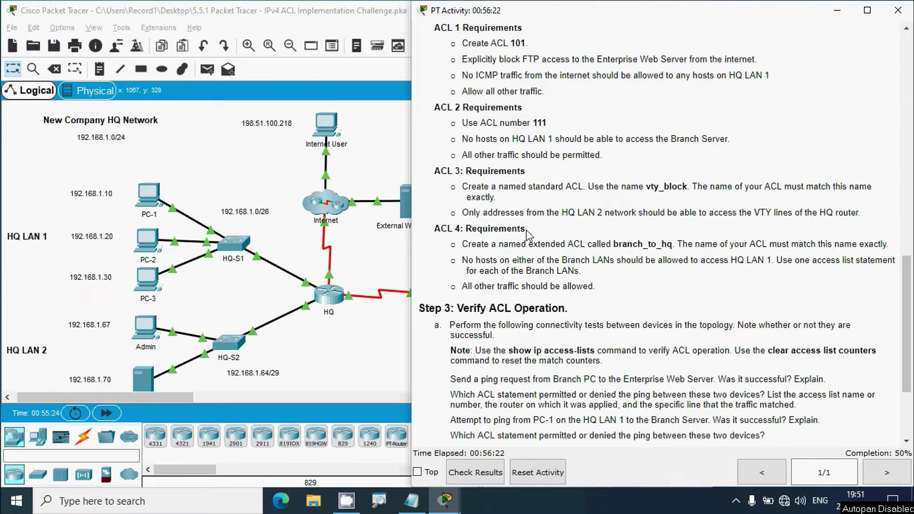
scroll(79, 333, "down", 2)
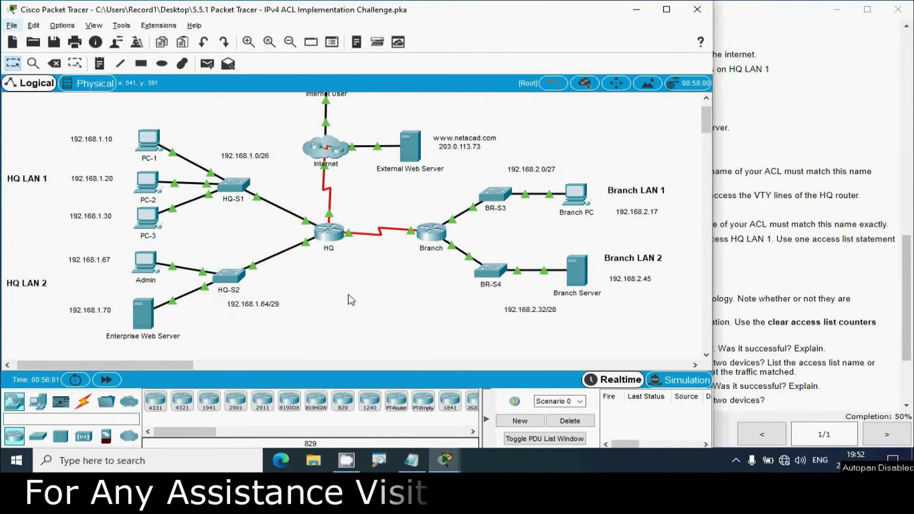
Exit interface mode, enter 'ip access-list standard vty_block' on HQ, and start a permit entry
left_click(329, 233)
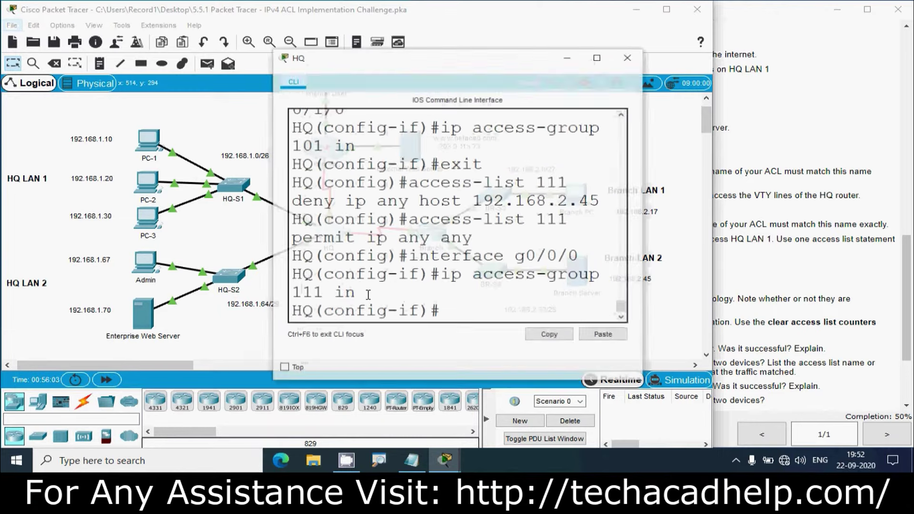
left_click(598, 57)
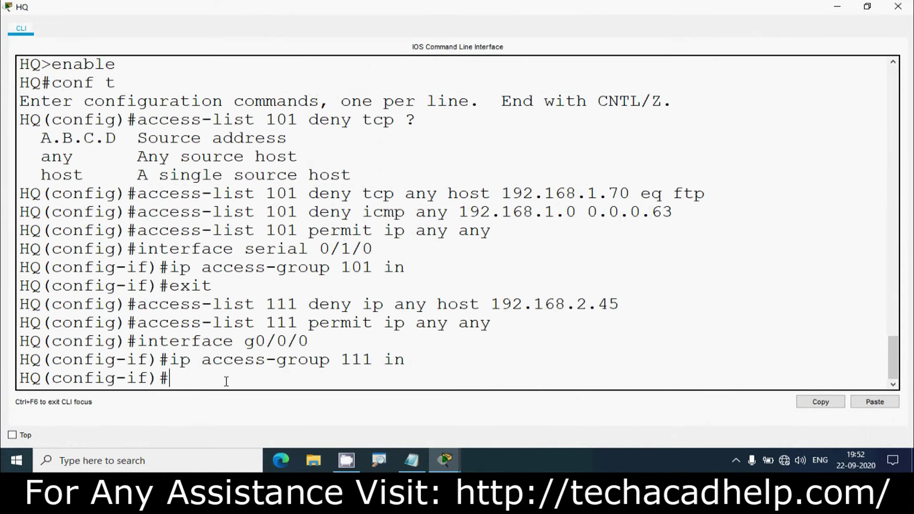
type("exit")
key("Return")
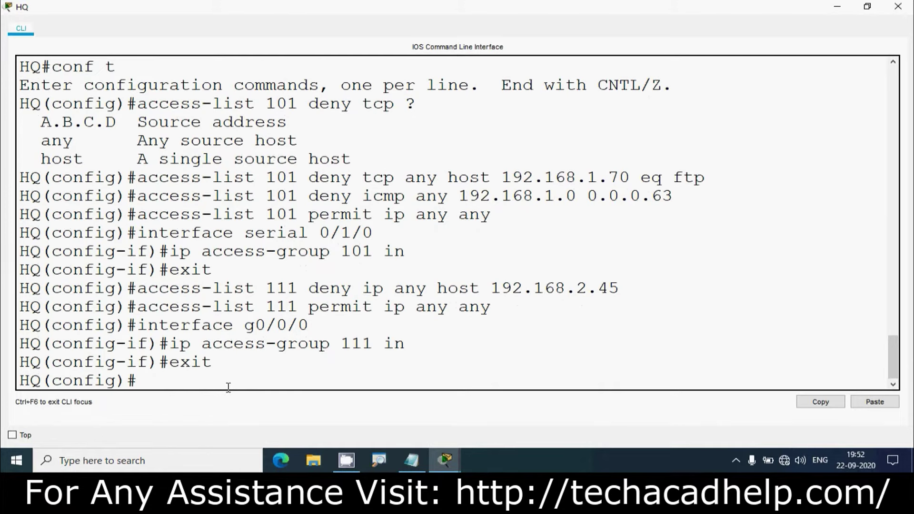
type("ip access-list")
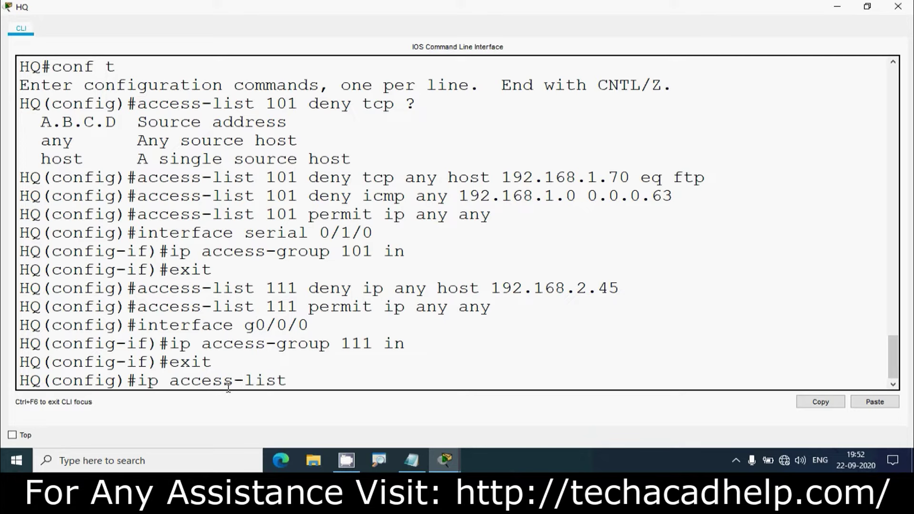
type(" st")
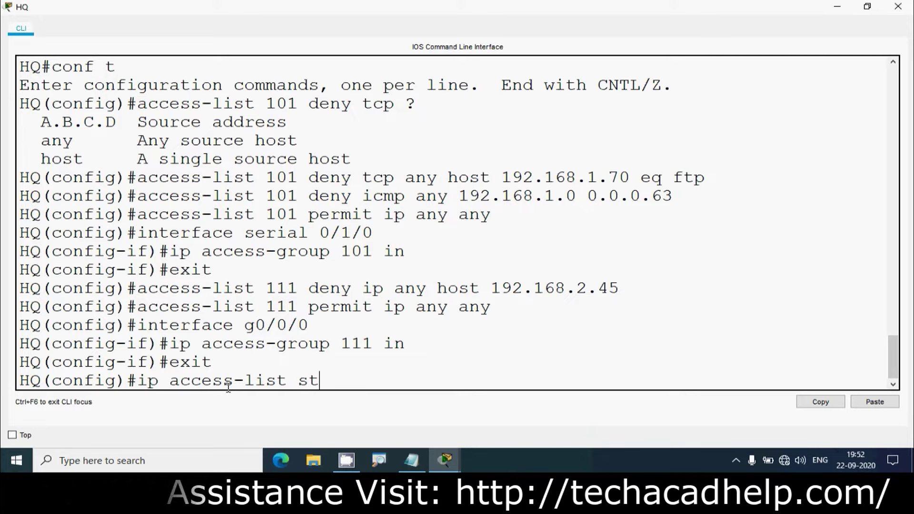
type("andard ")
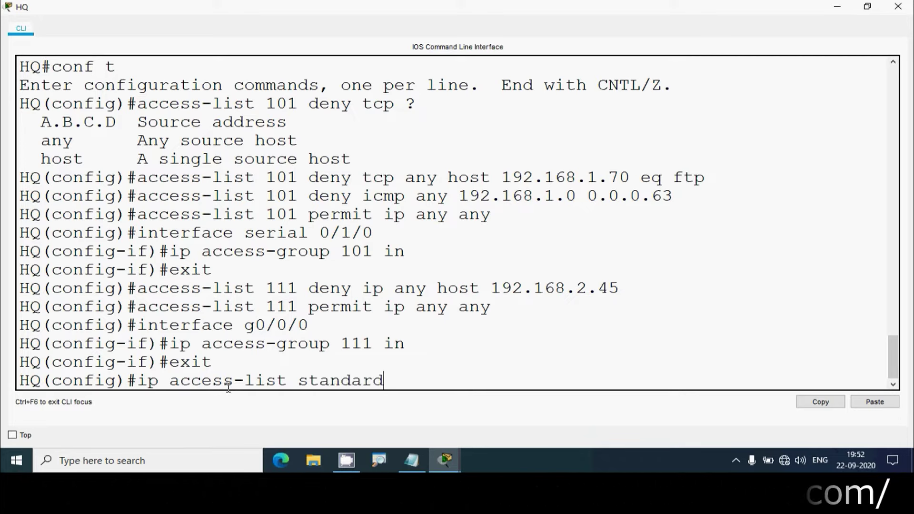
type("vty ")
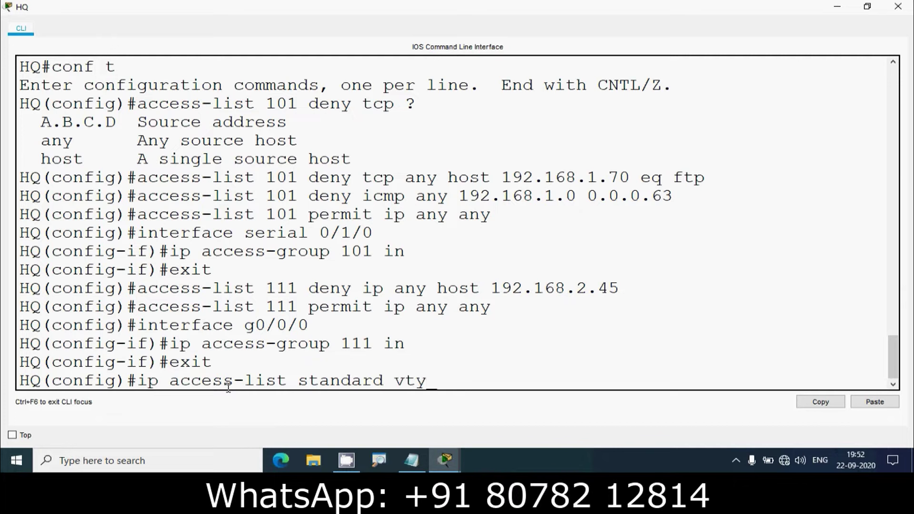
type("blco")
key("BackSpace")
key("BackSpace")
type("oc")
key("Return")
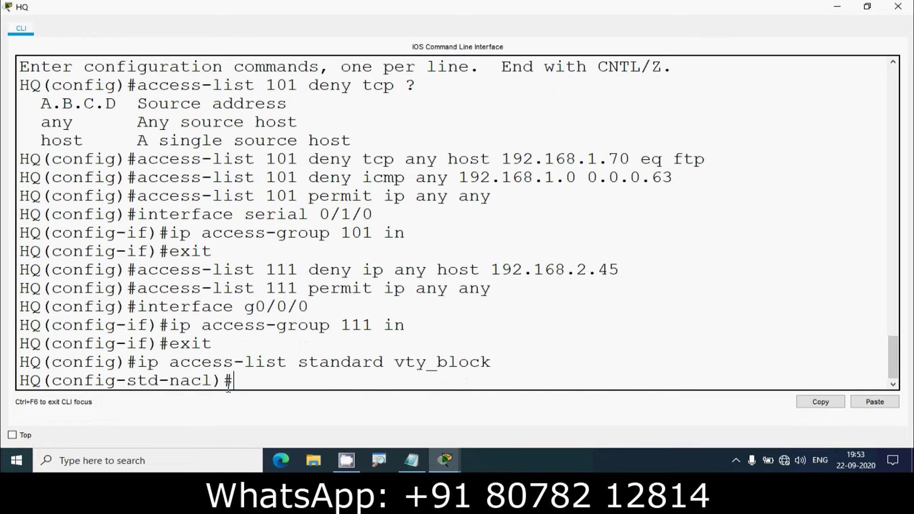
type("permit")
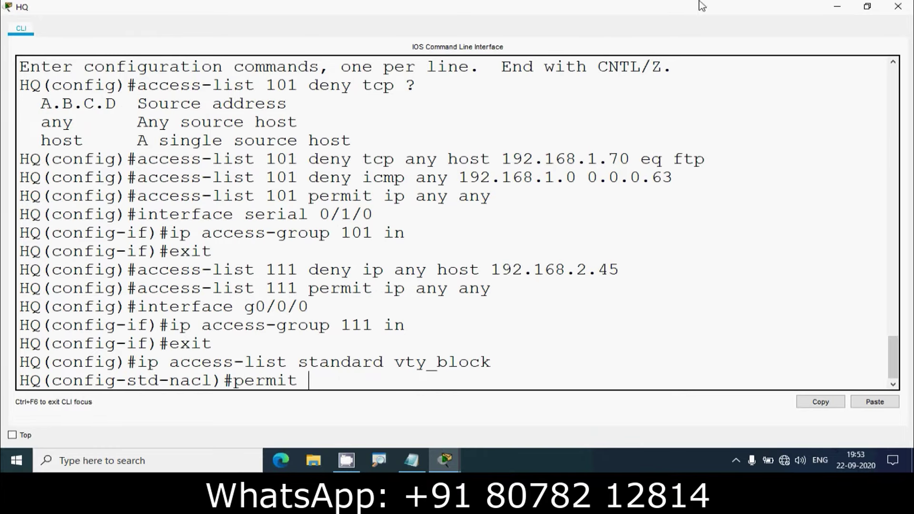
Reopen the HQ console full-screen and add 'permit 192.168.1.64 0.0.0.7' to vty_block
left_click(837, 7)
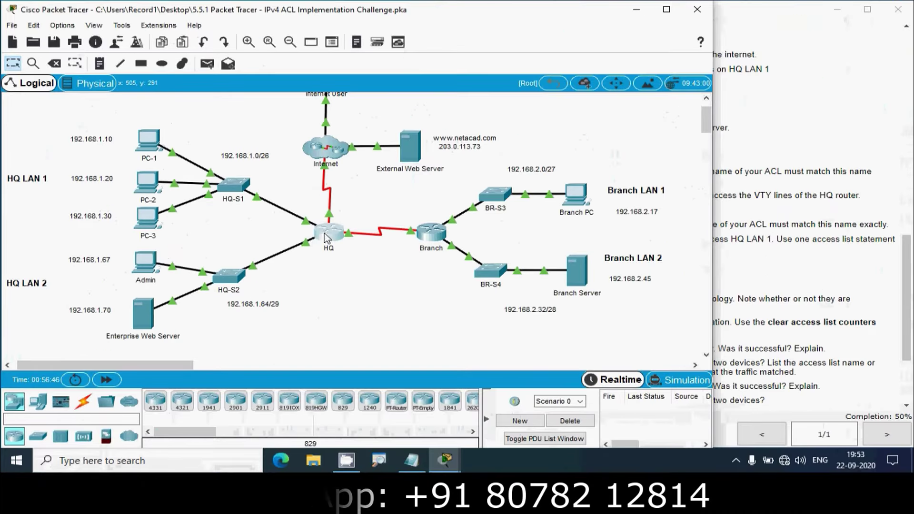
left_click(419, 145)
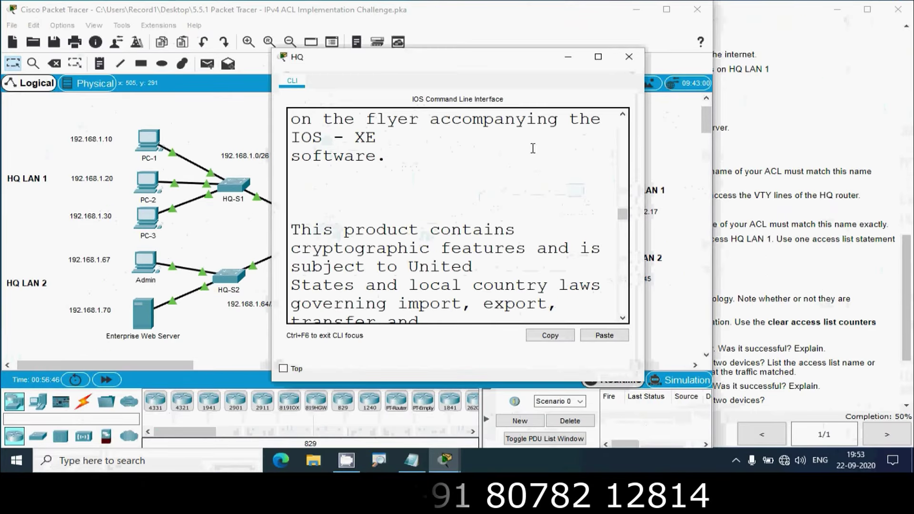
left_click(599, 57)
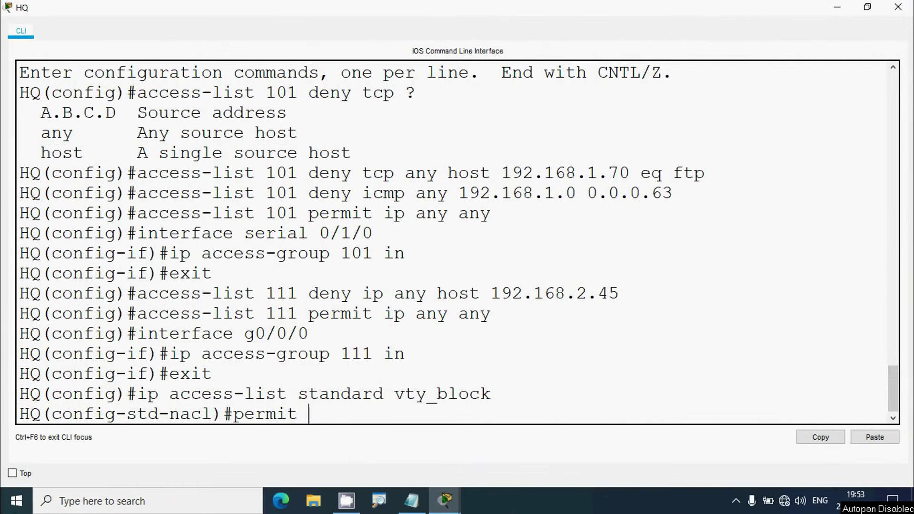
type("192.168")
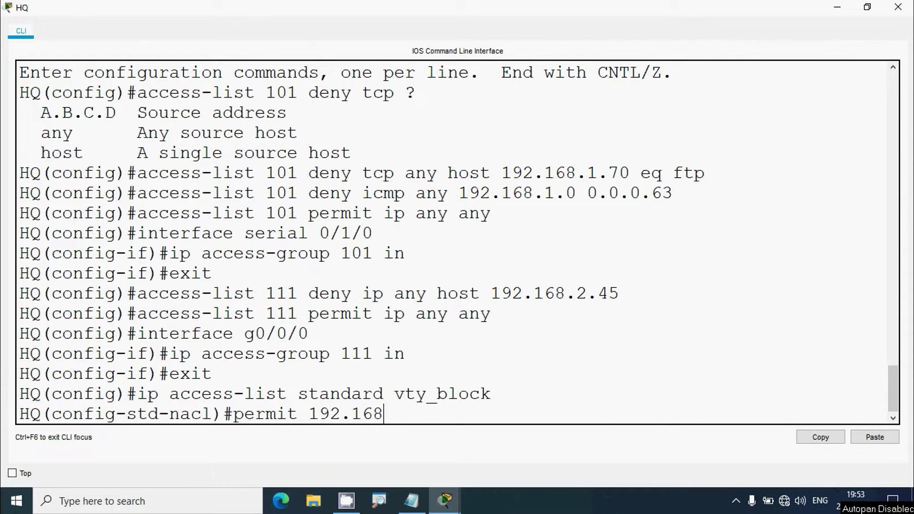
type(".1.64 ")
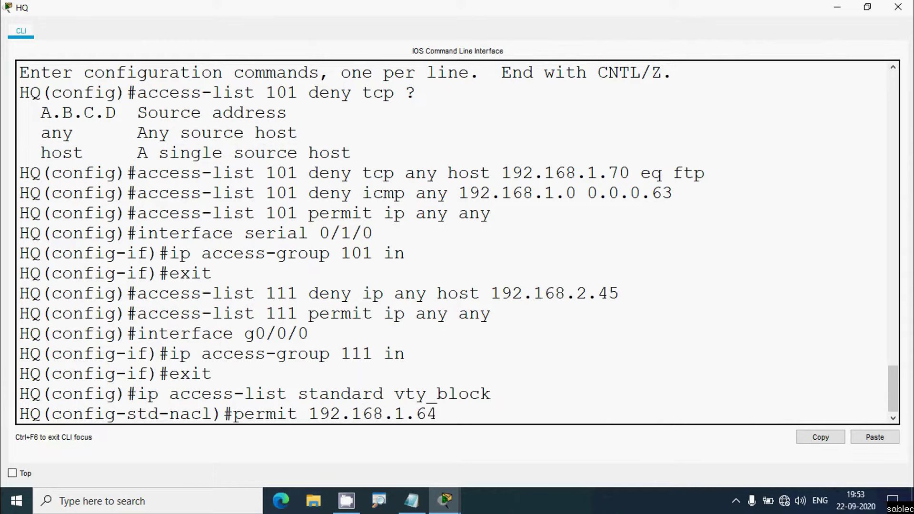
type("?")
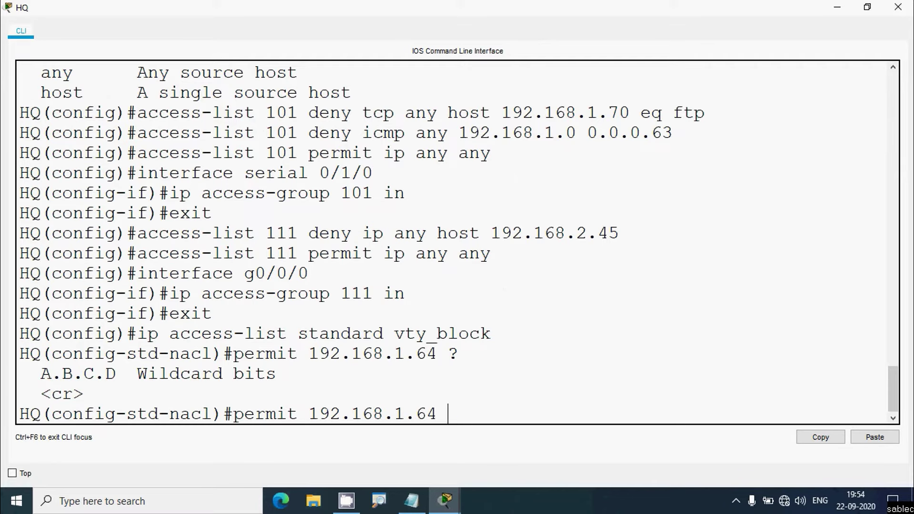
type("0.0.0.7")
key("Return")
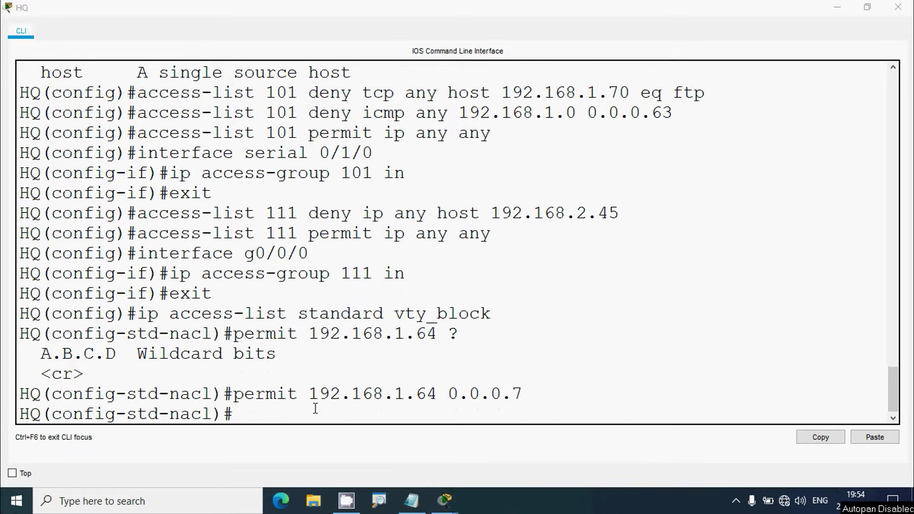
Begin the 'line vty 0 15' command on the HQ router
left_click_drag(309, 394, 439, 390)
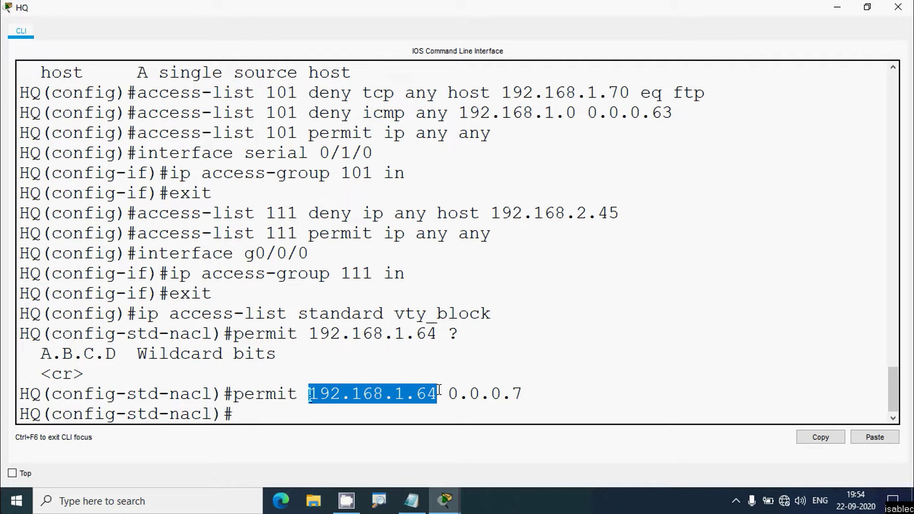
left_click(248, 412)
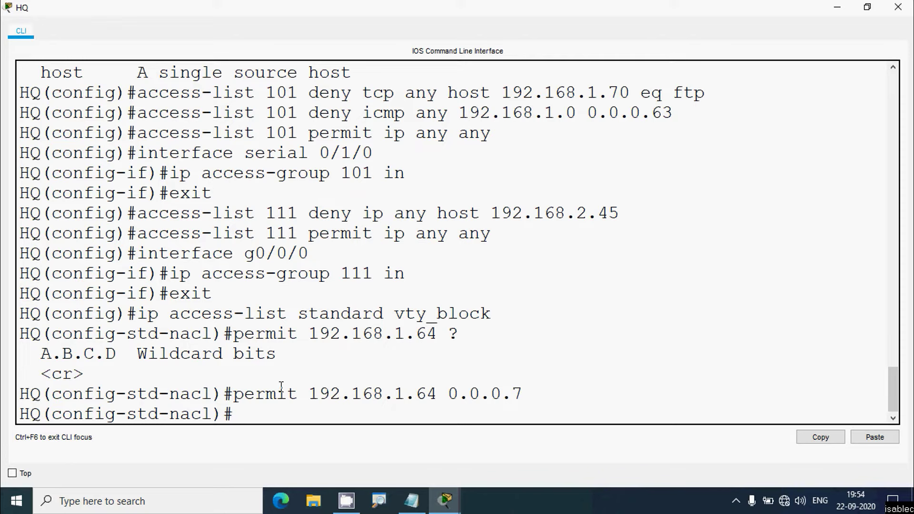
type("line vty 0 ")
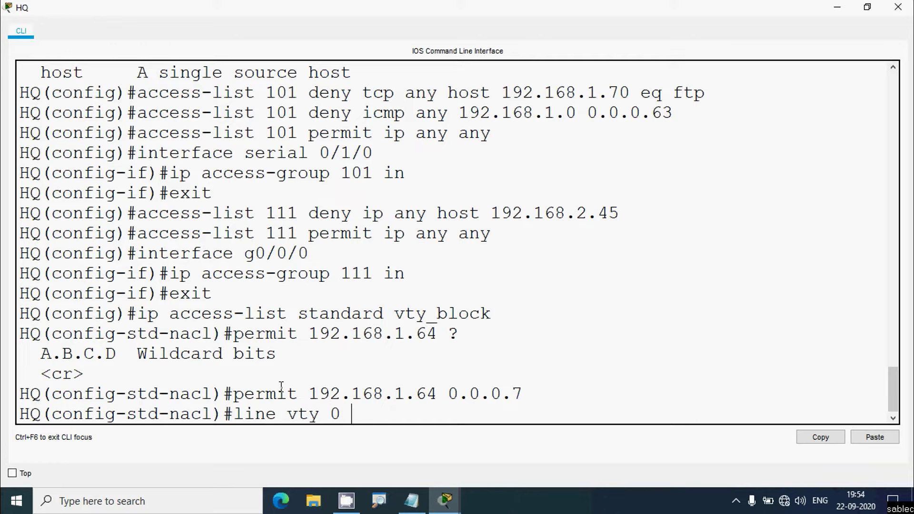
type("15")
Apply 'access-class vty_block in' on HQ's VTY lines 0 15, then close the HQ console
key("Return")
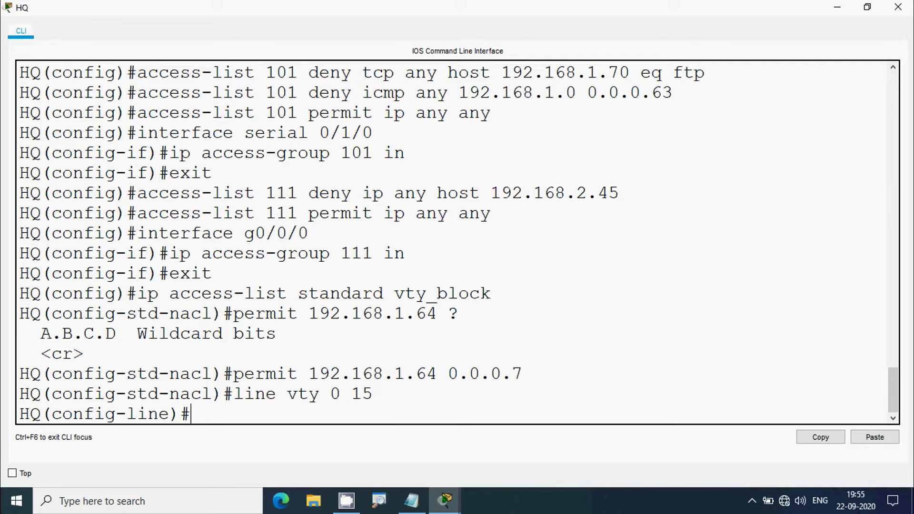
type("acces")
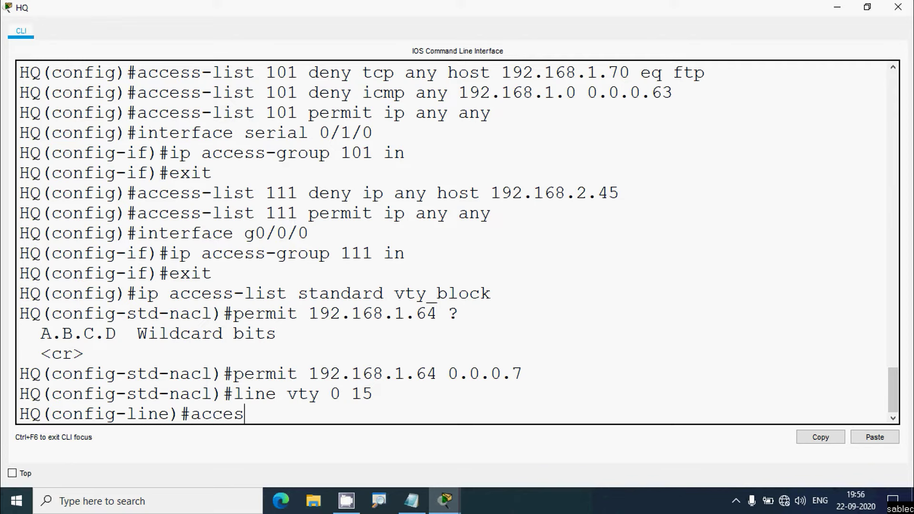
type("s-class")
type("vty_")
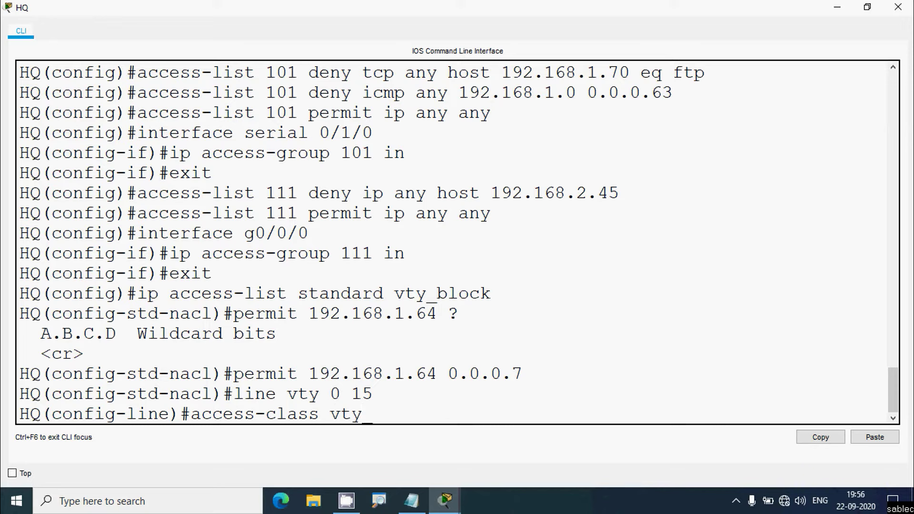
type("block in")
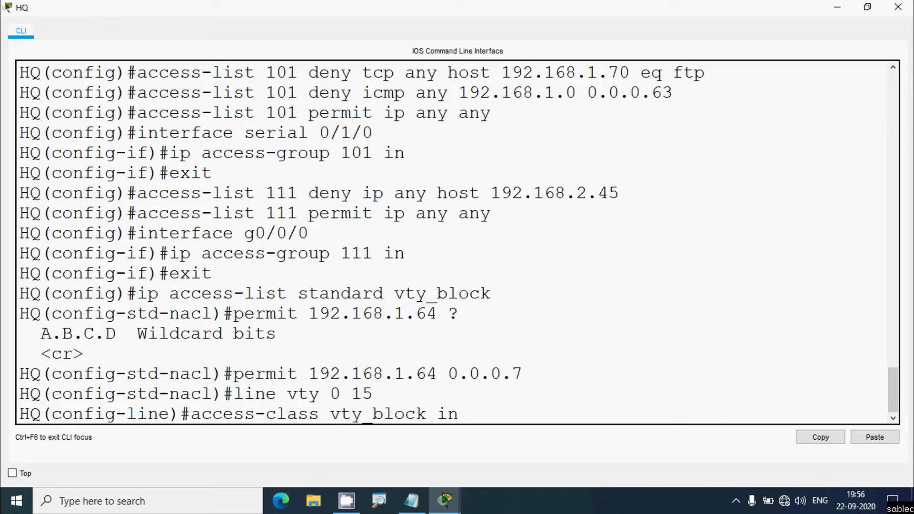
key("Return")
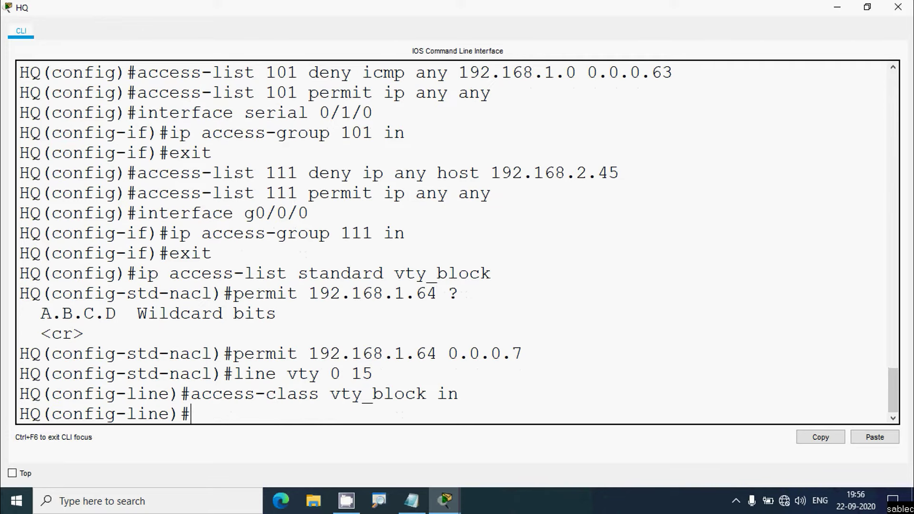
left_click(898, 7)
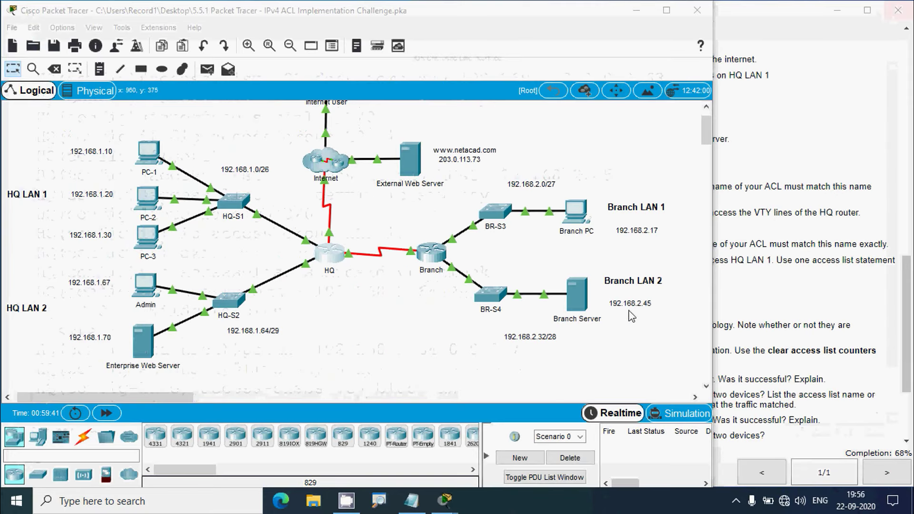
Copy the ACL name branch_to_hq from the activity instructions and open the Branch router's CLI
left_click(786, 330)
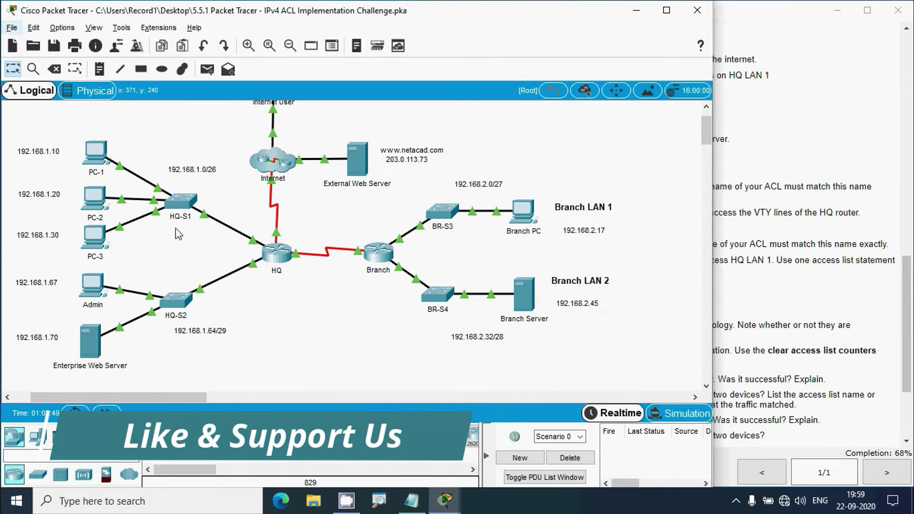
left_click_drag(79, 396, 50, 398)
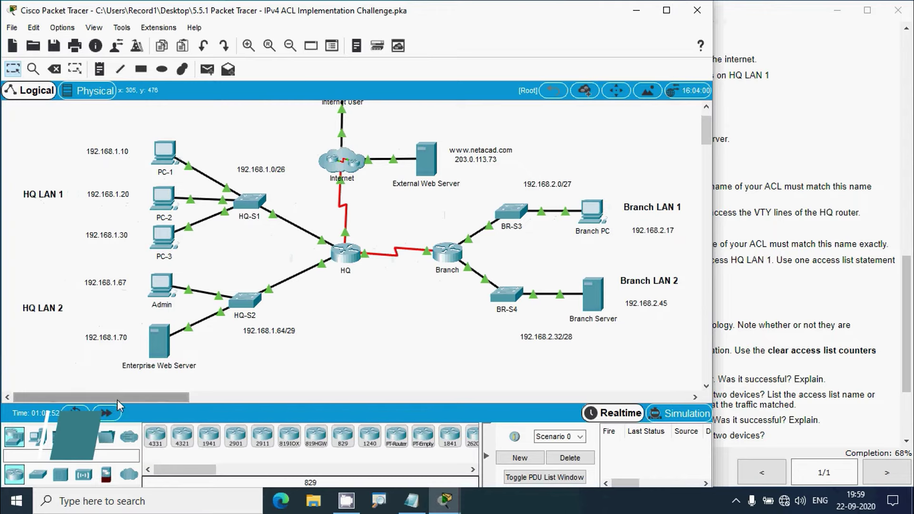
mouse_move(117, 400)
left_mouse_down()
mouse_move(130, 399)
mouse_move(120, 401)
left_mouse_up()
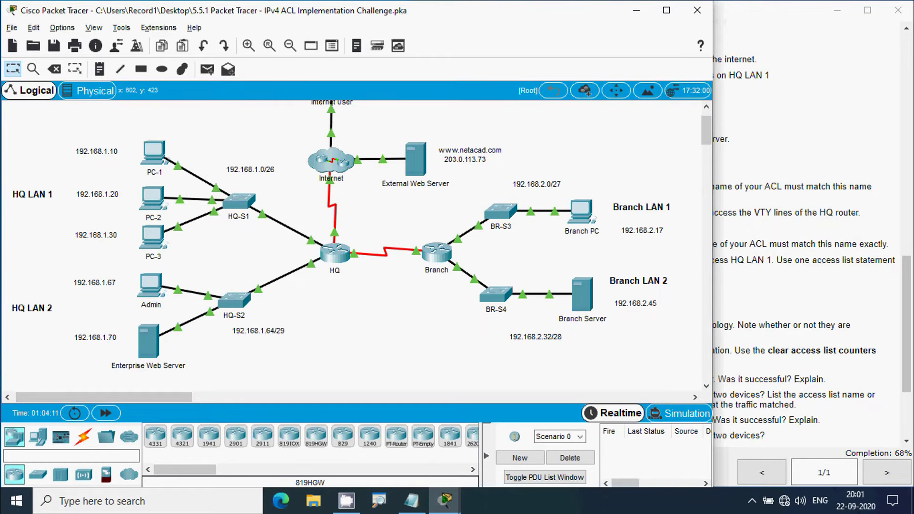
left_click(770, 313)
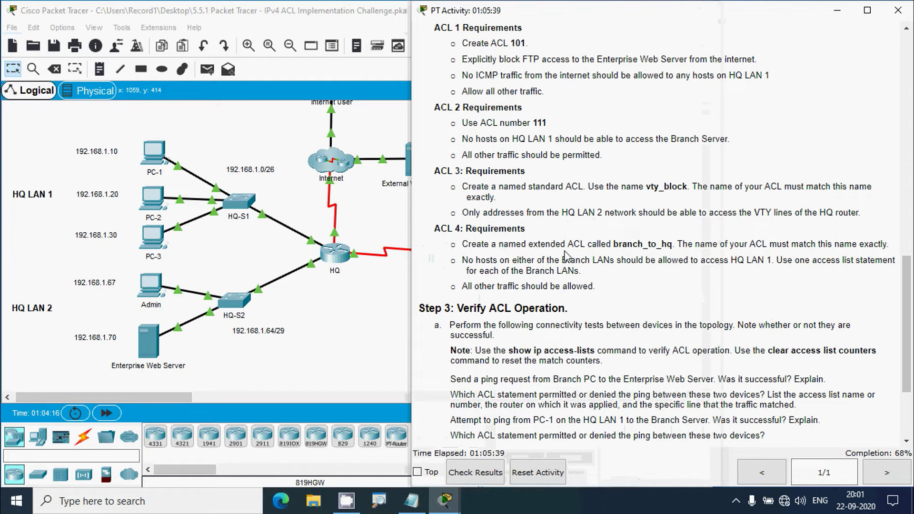
left_click_drag(613, 244, 672, 244)
key("super+c")
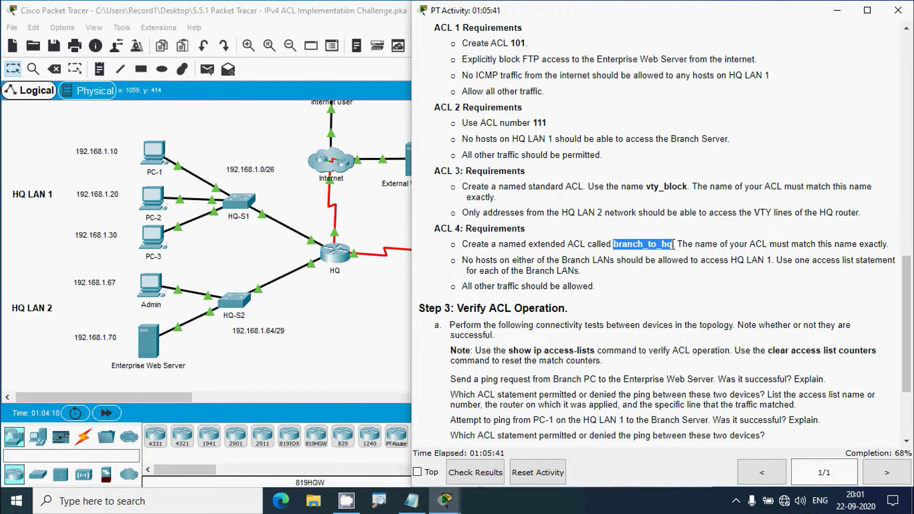
left_click(405, 307)
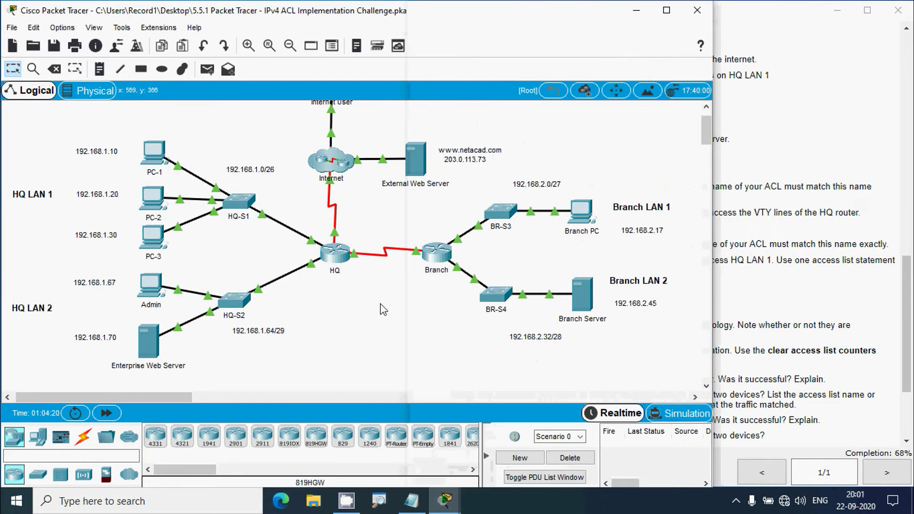
left_click(442, 255)
Maximize the Branch console and enter privileged, then global configuration mode
left_click(596, 69)
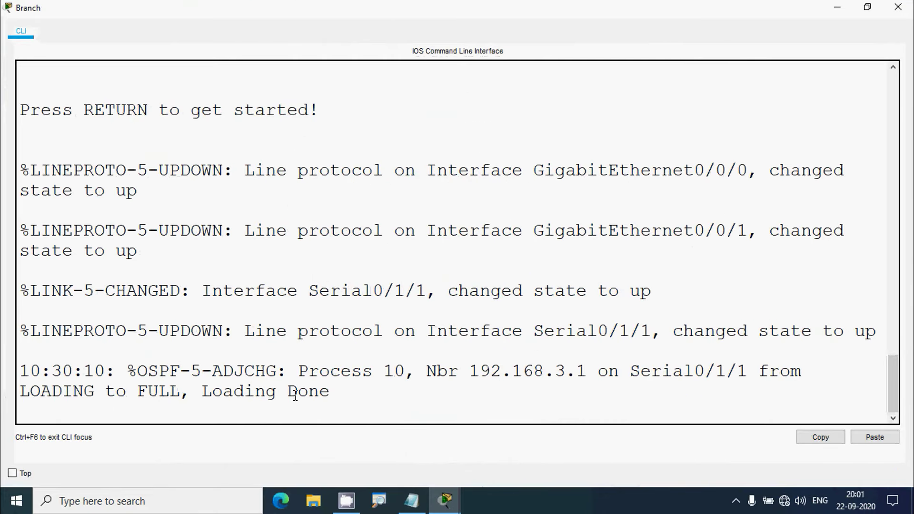
key("Return")
type("ena")
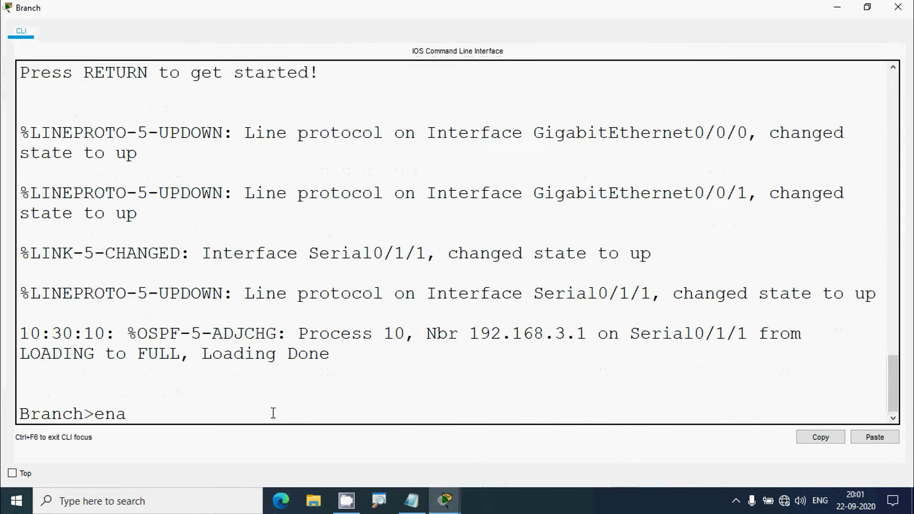
type("ble")
key("Return")
type("conf t")
key("Return")
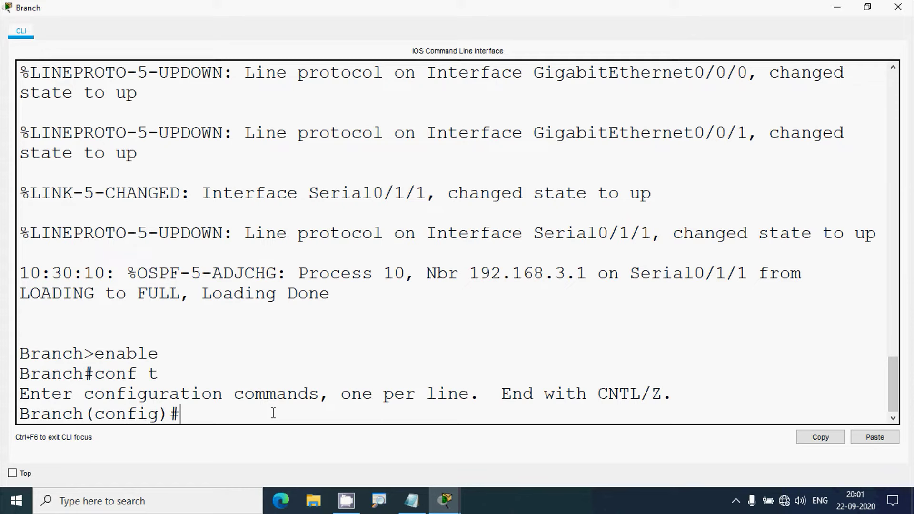
Create extended ACL branch_to_hq with the pasted name and begin a 'deny ip' rule
type("ip access-j")
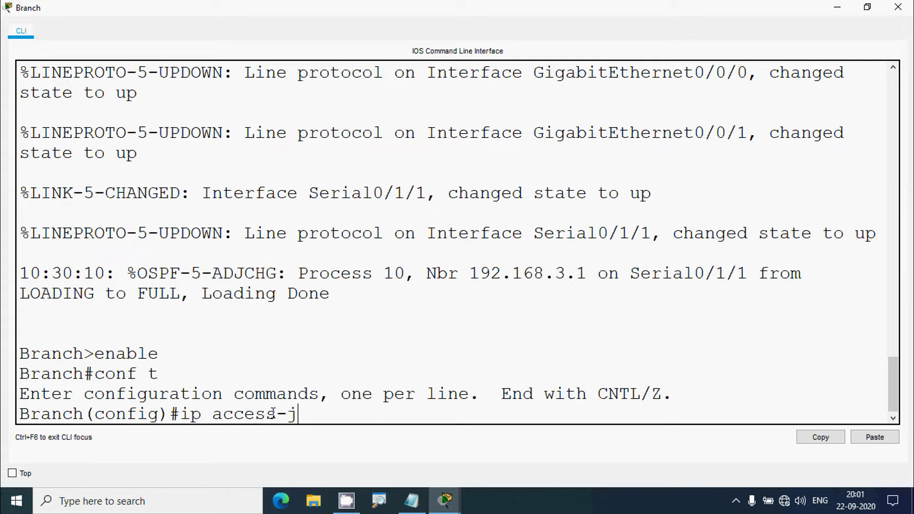
key("BackSpace")
type("list ex")
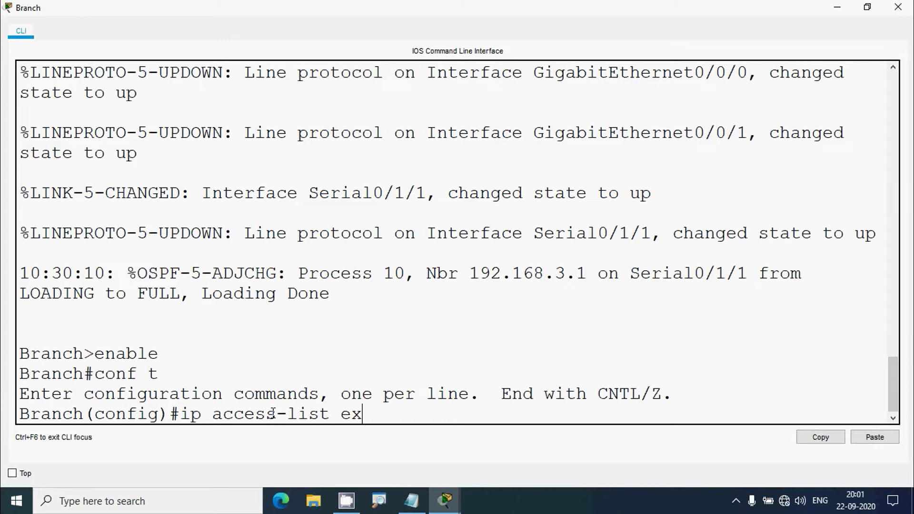
type("tended")
right_click(442, 410)
left_click(467, 435)
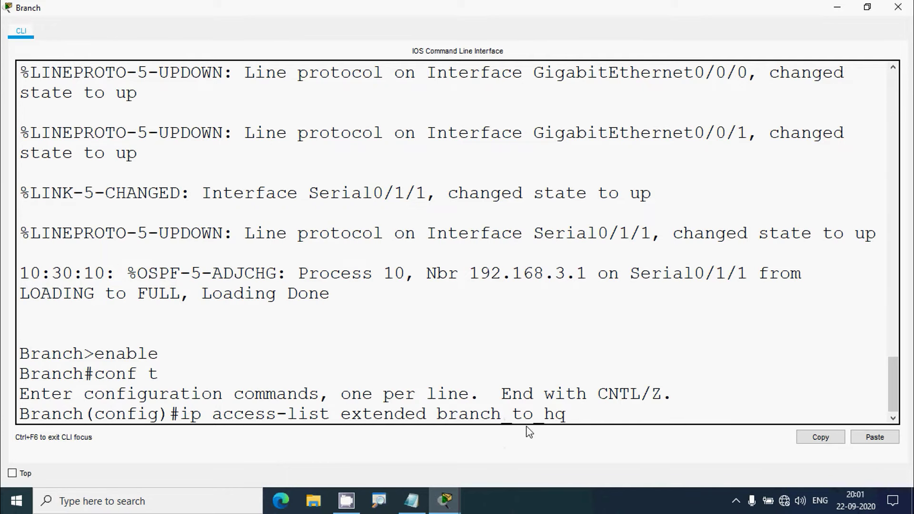
key("Return")
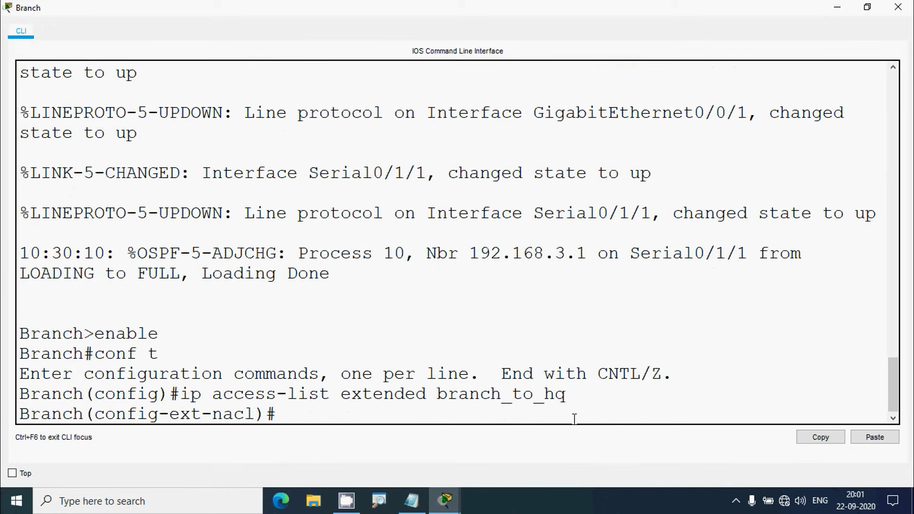
type("deny ip")
left_click(838, 7)
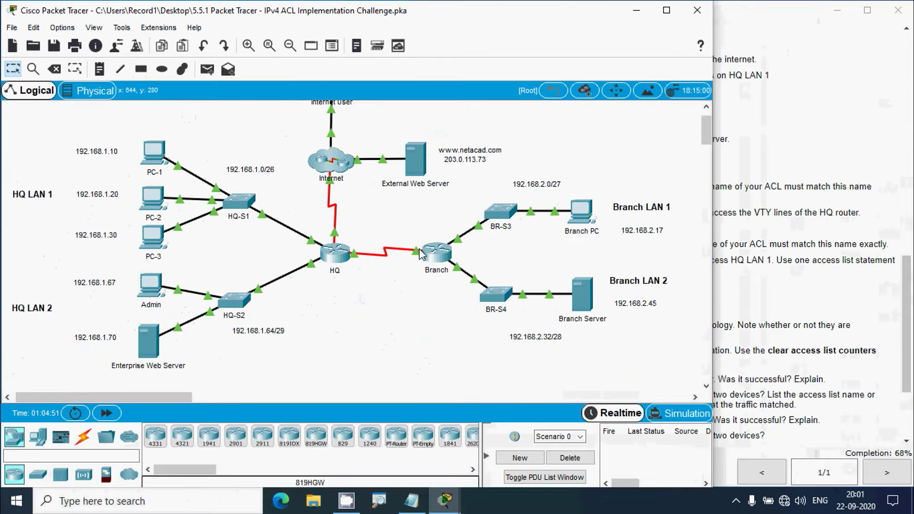
left_click(350, 310)
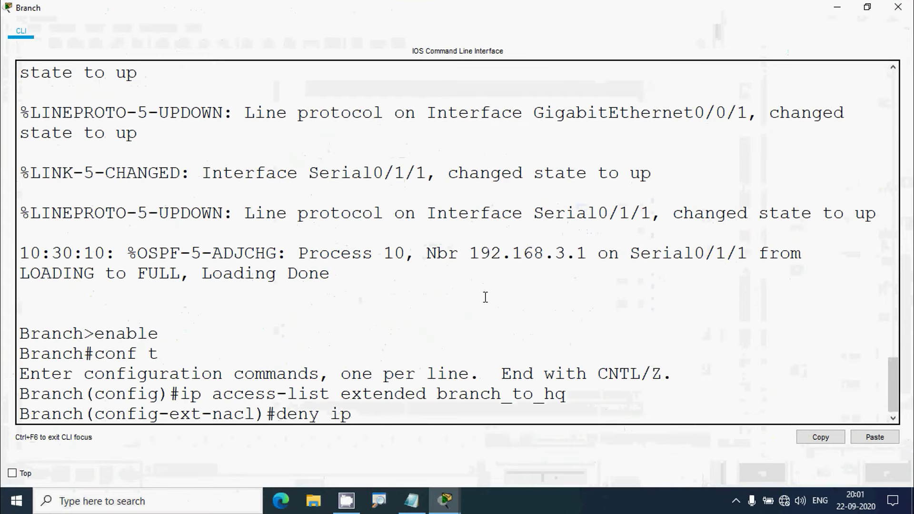
Complete 'deny ip 192.168.2.0 0.0.0.31 192.168.1.0 0.0.0.63' and start the next 'deny ip' rule
type("192")
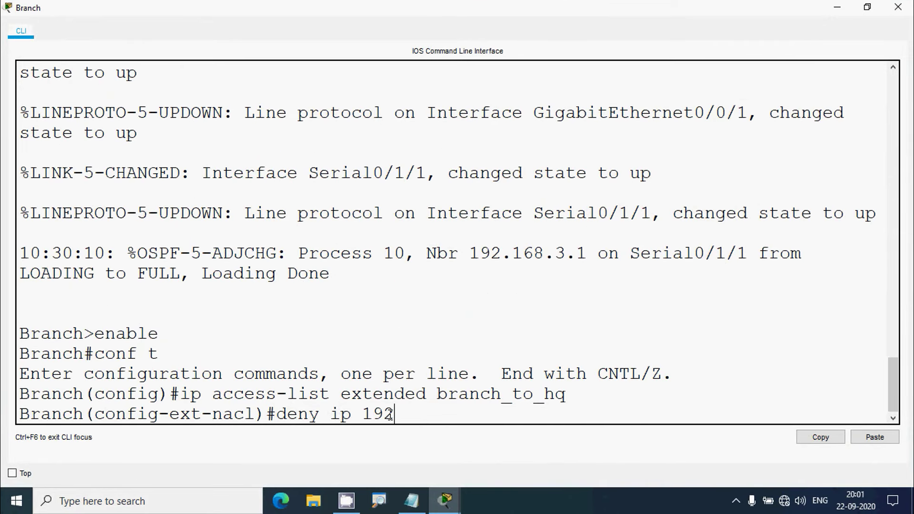
type(".168.2.0")
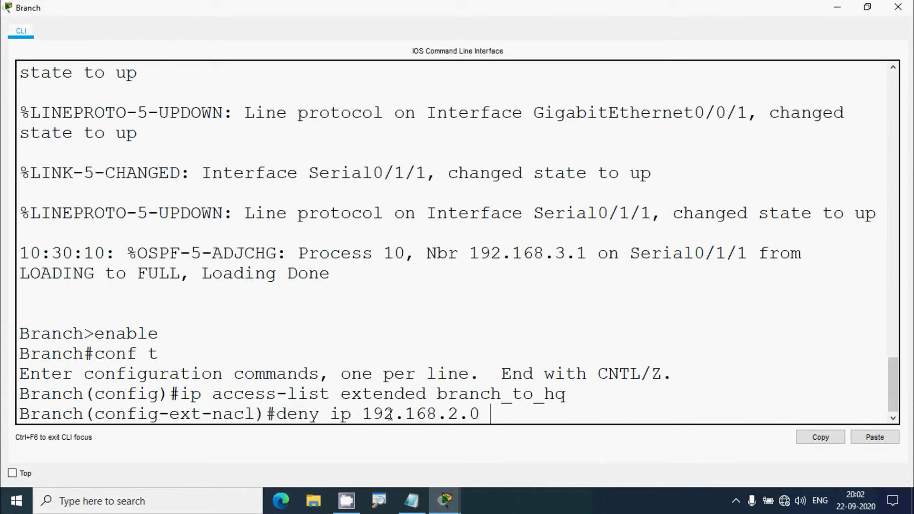
type(" 0.0.0.31")
type("?")
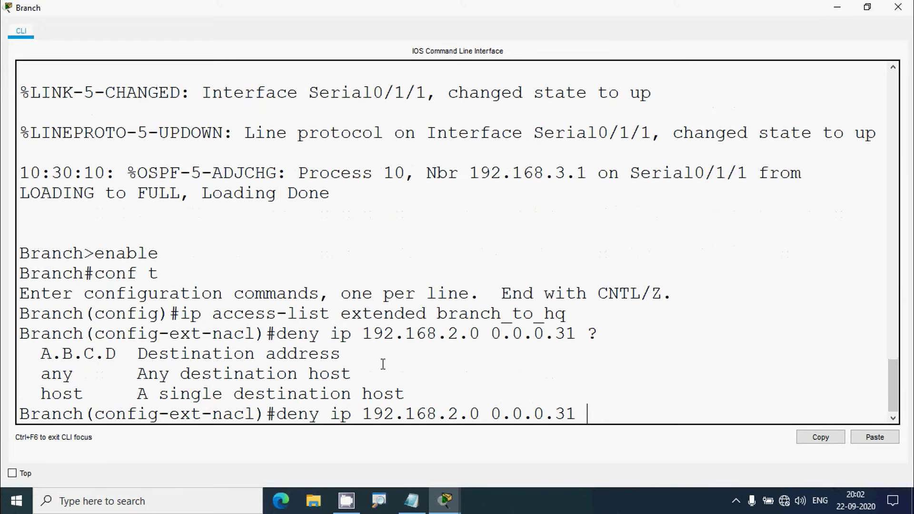
left_click_drag(138, 356, 349, 356)
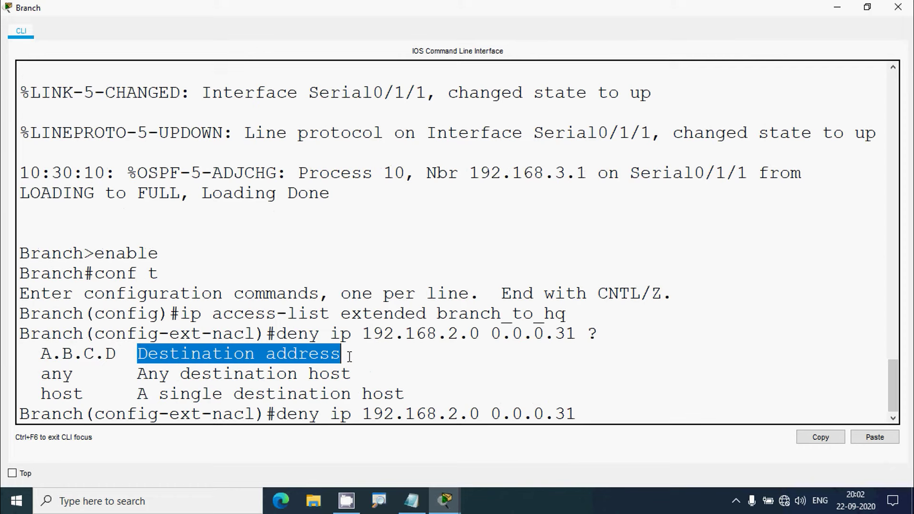
left_click(836, 8)
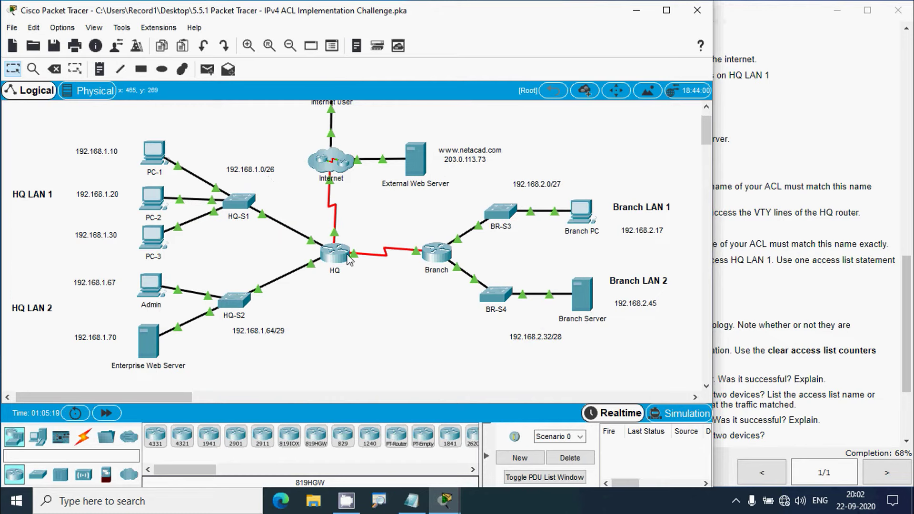
left_click(434, 260)
left_click(598, 63)
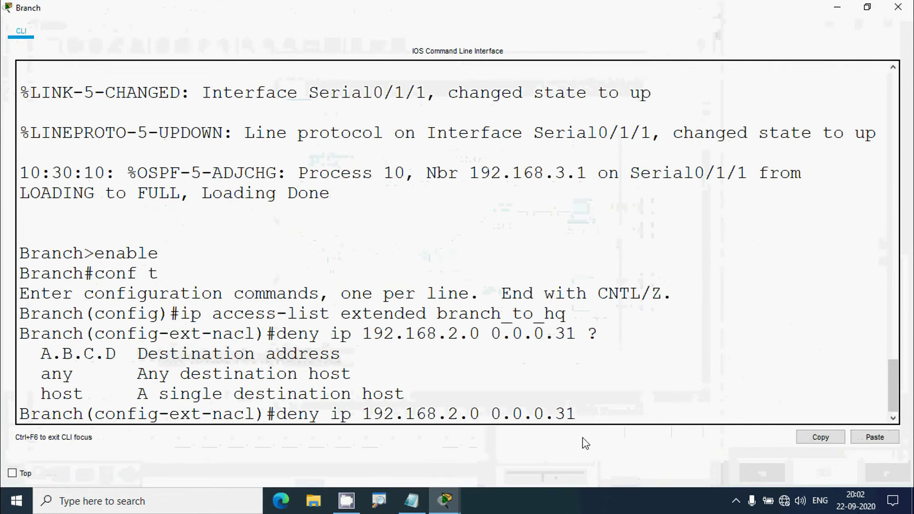
type("192")
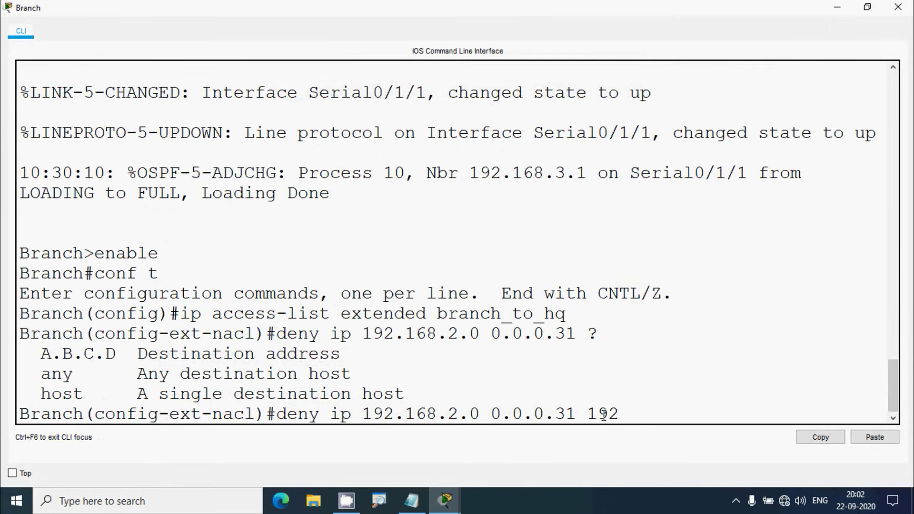
type(".168.1.0")
type(" 0.0.0")
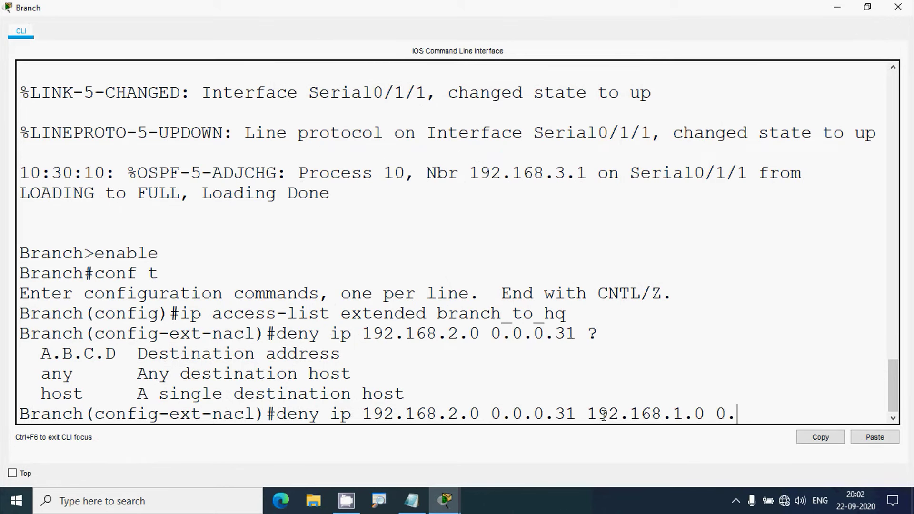
type(".63")
key("Return")
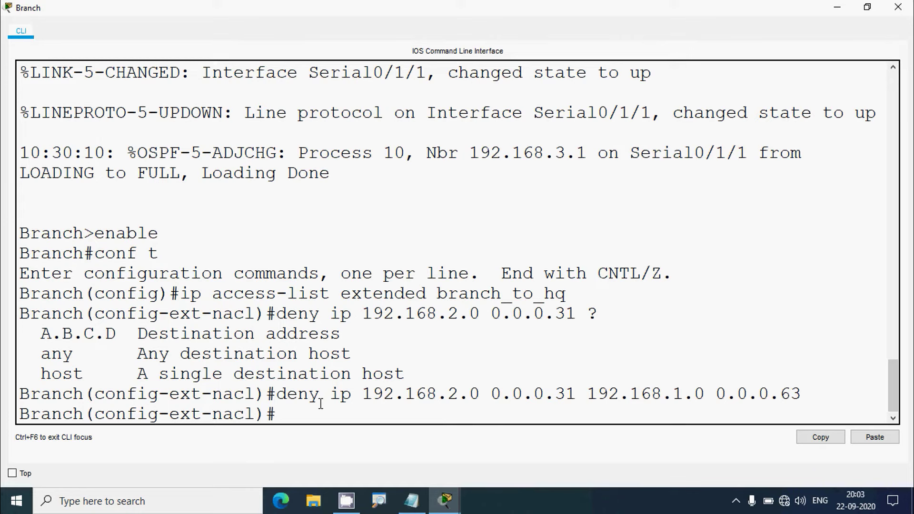
type("deny ip")
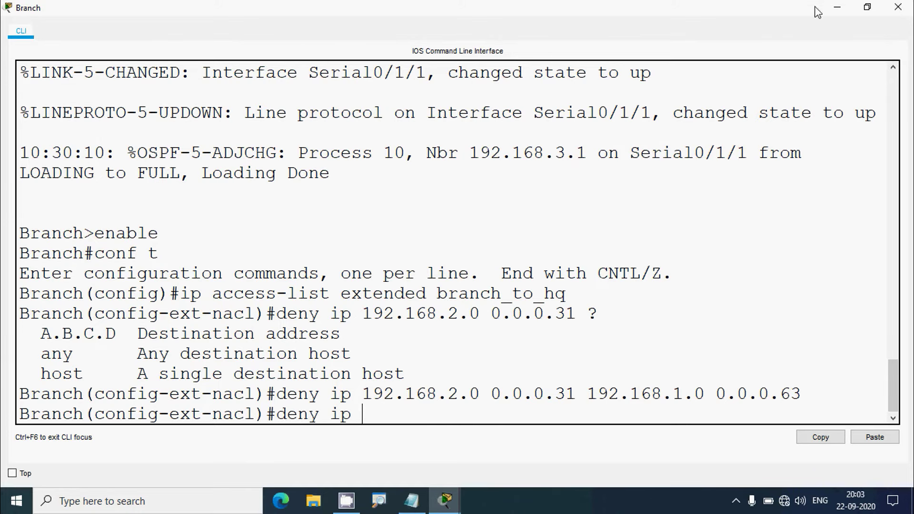
Reopen the Branch console full-screen and enter source 192.168.2.32 0.0.0.15 for the second rule
left_click(837, 7)
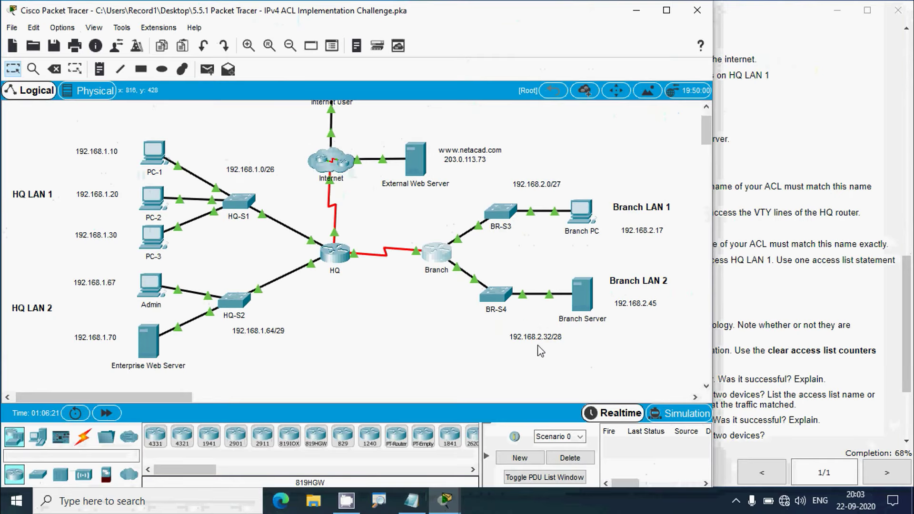
left_click(354, 157)
left_click(598, 62)
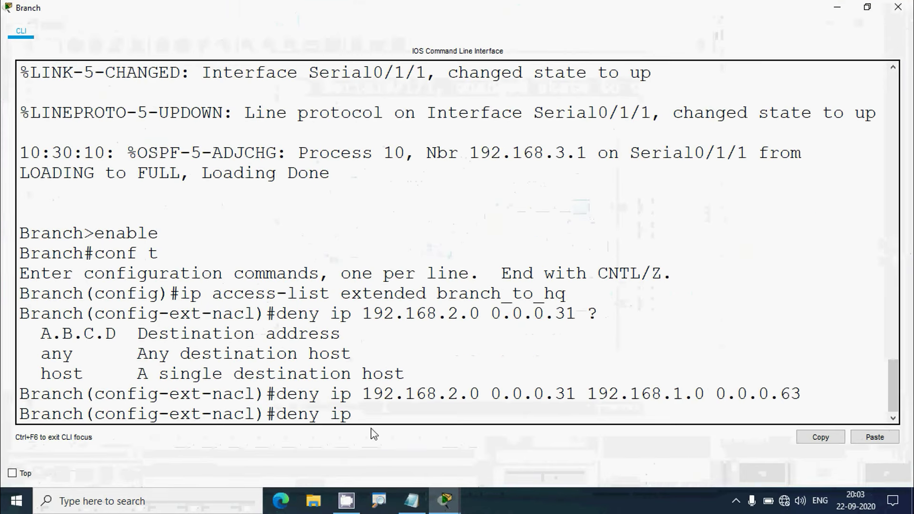
type("192")
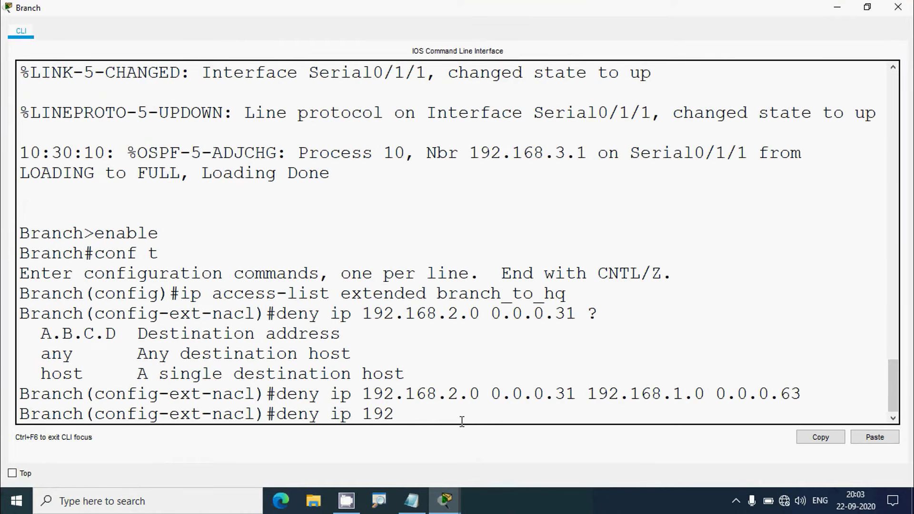
type(".168.2.32 0.0.0")
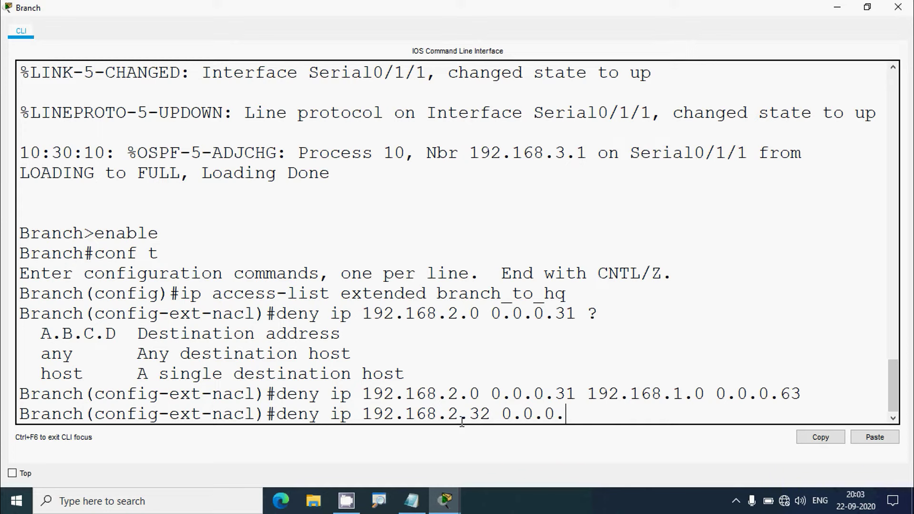
type(".15")
Paste destination 192.168.1.0 0.0.0.63 from the first rule to finish the second deny rule
left_click_drag(588, 394, 802, 394)
right_click(756, 392)
left_click(780, 400)
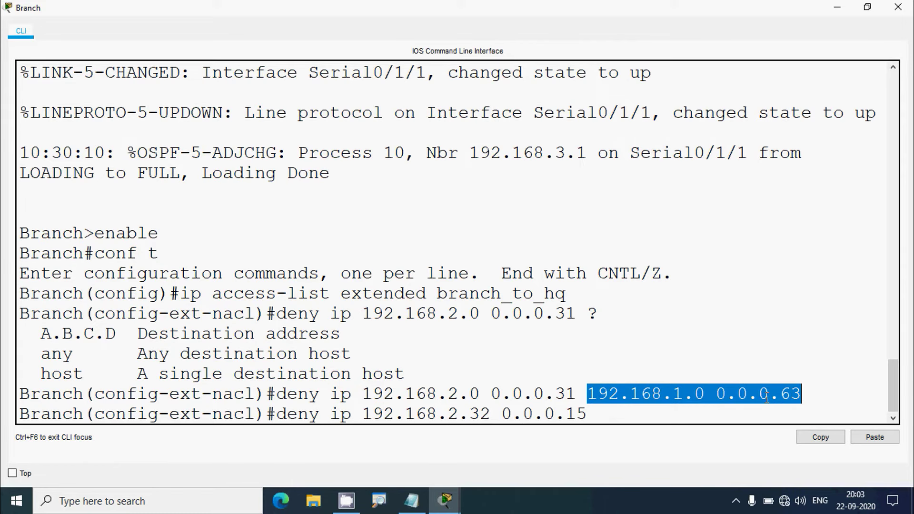
left_click(631, 418)
right_click(620, 415)
left_click(649, 439)
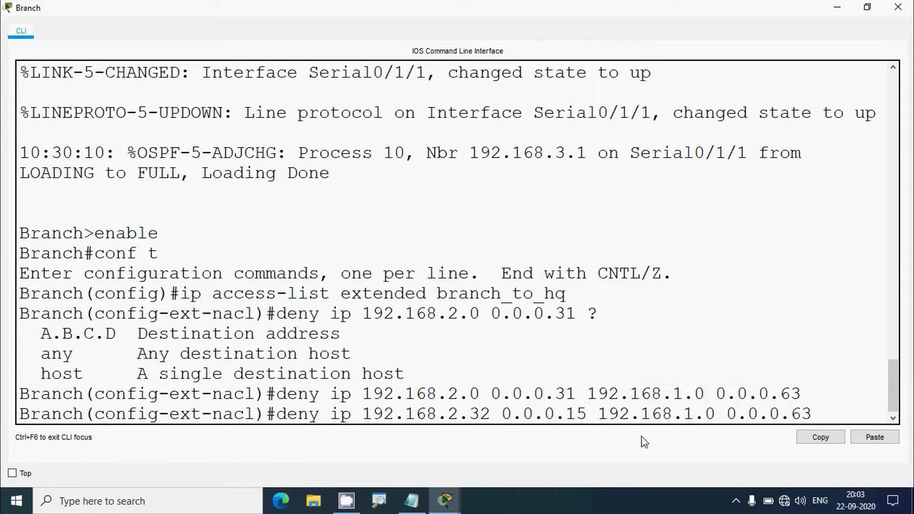
key("Return")
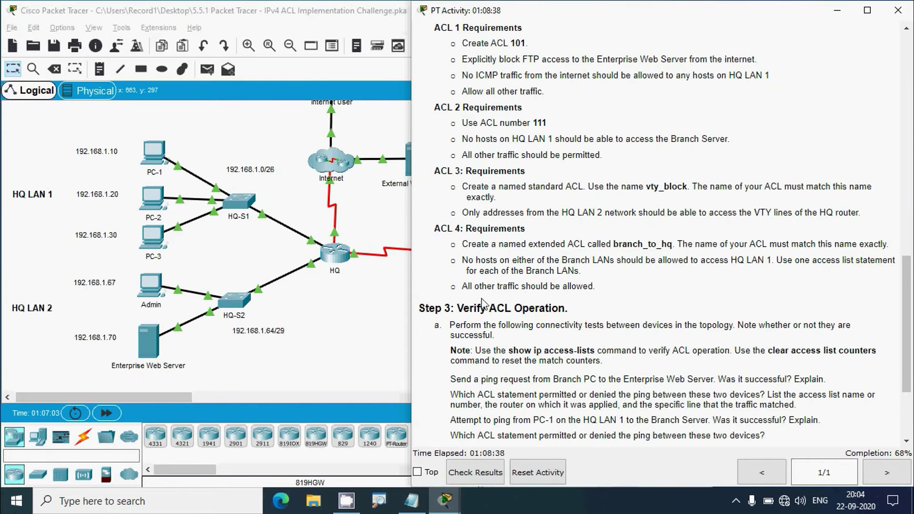
left_click(363, 314)
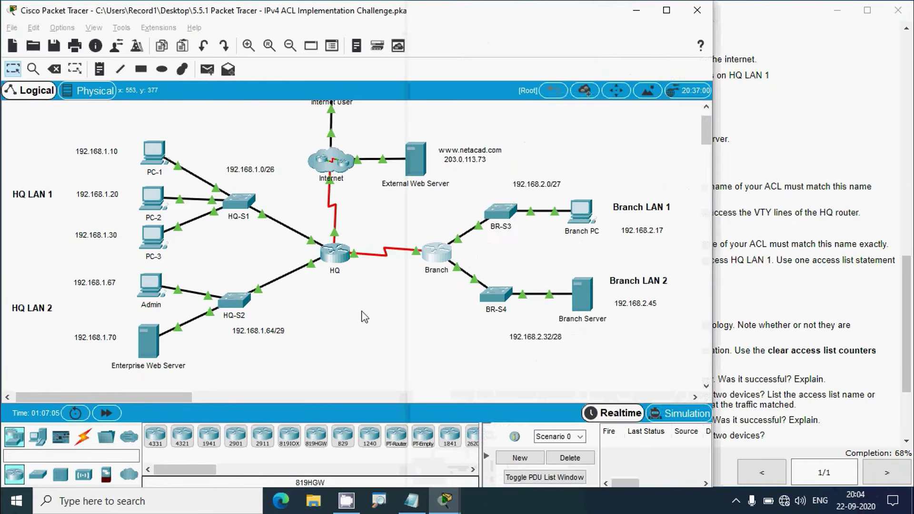
left_click(449, 266)
Add 'permit ip any any' as the final branch_to_hq rule, correcting the 'nay' typo
left_click(605, 64)
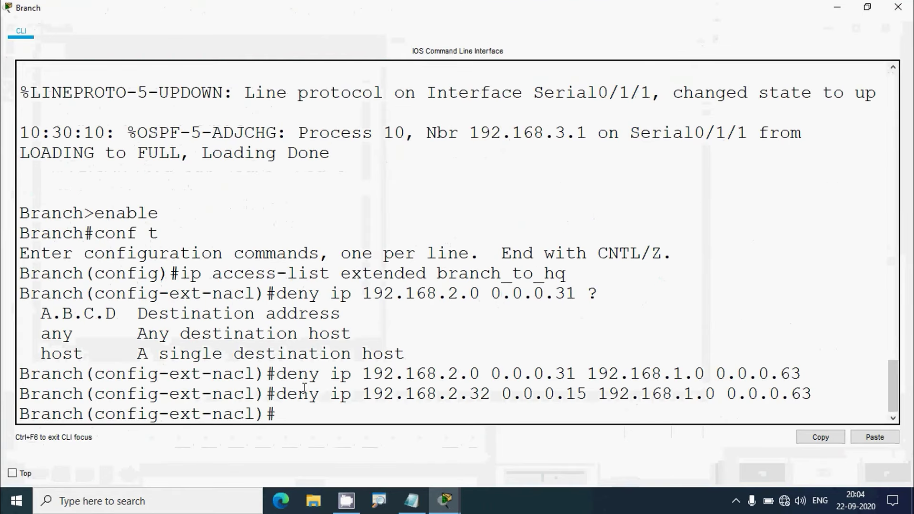
type("permit")
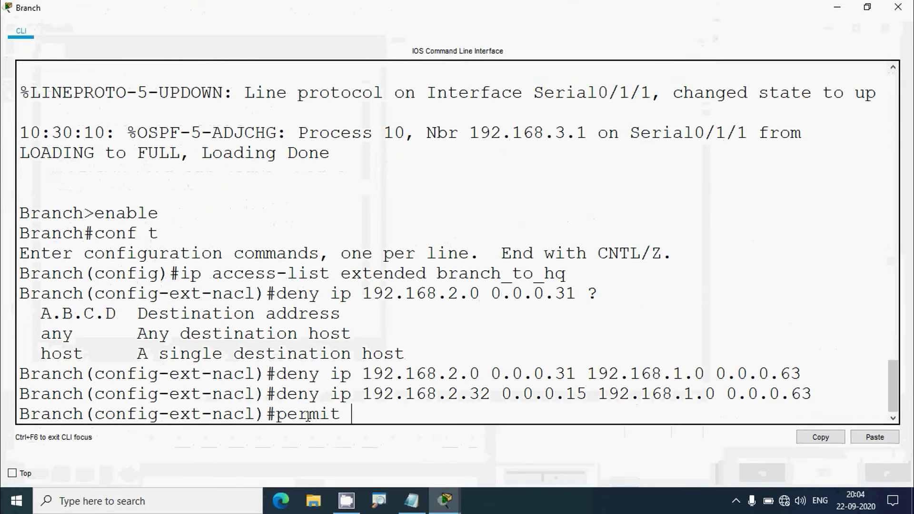
type(" ip nay")
key("BackSpace")
key("BackSpace")
key("BackSpace")
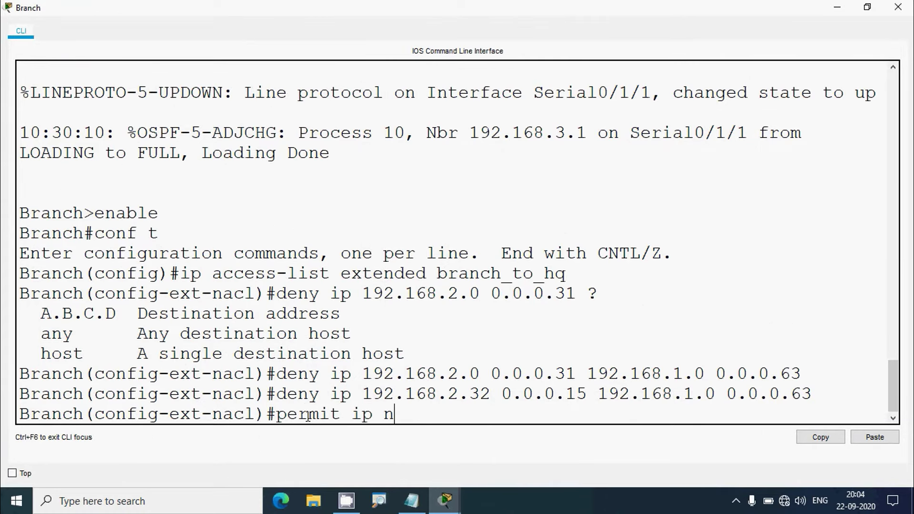
type("any any")
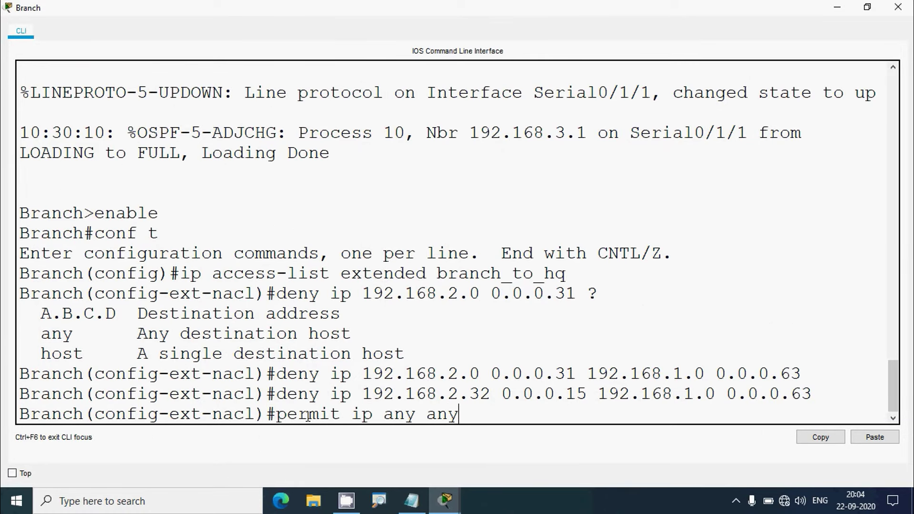
key("Return")
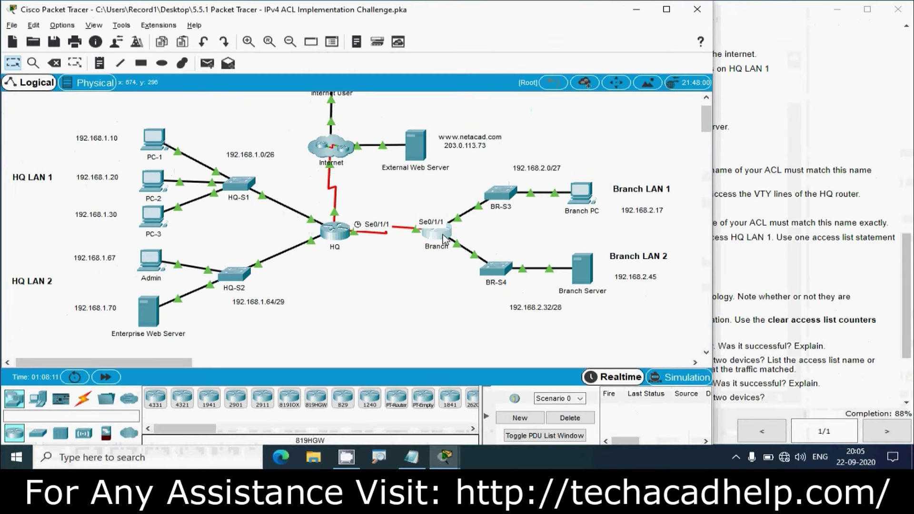
left_click(451, 233)
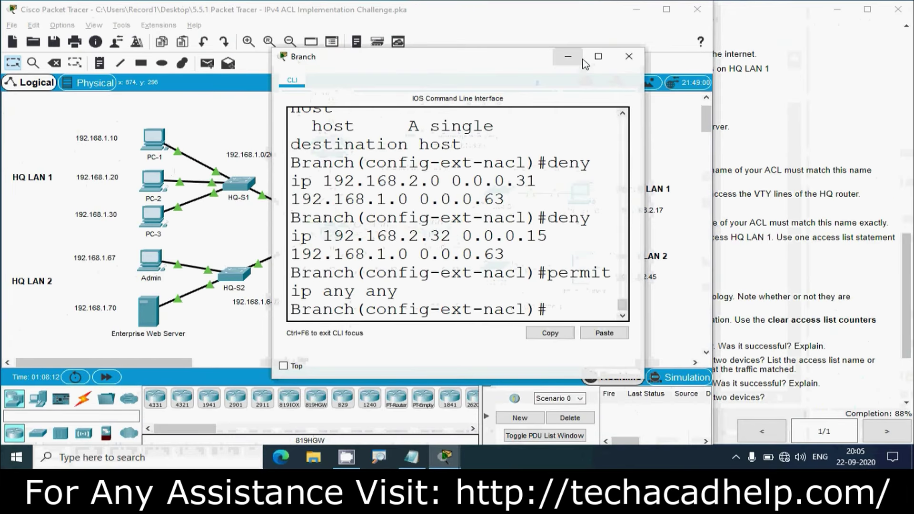
left_click(598, 56)
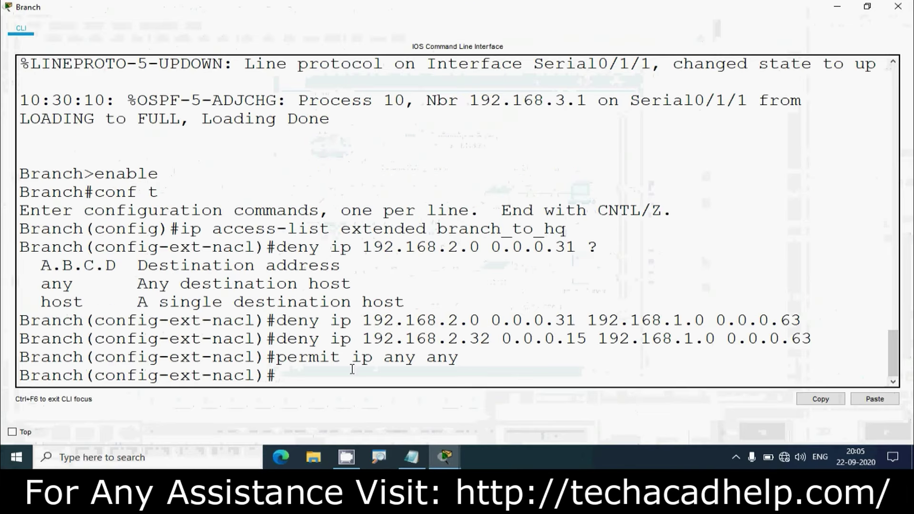
Leave ACL mode and enter configuration for interface Serial0/1/1
type("exit")
key("Return")
type("int")
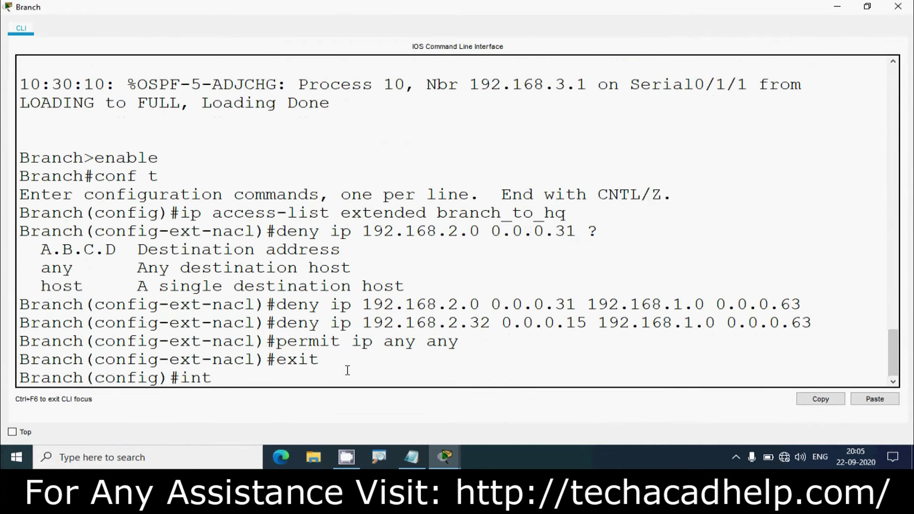
type("erface serial 0/")
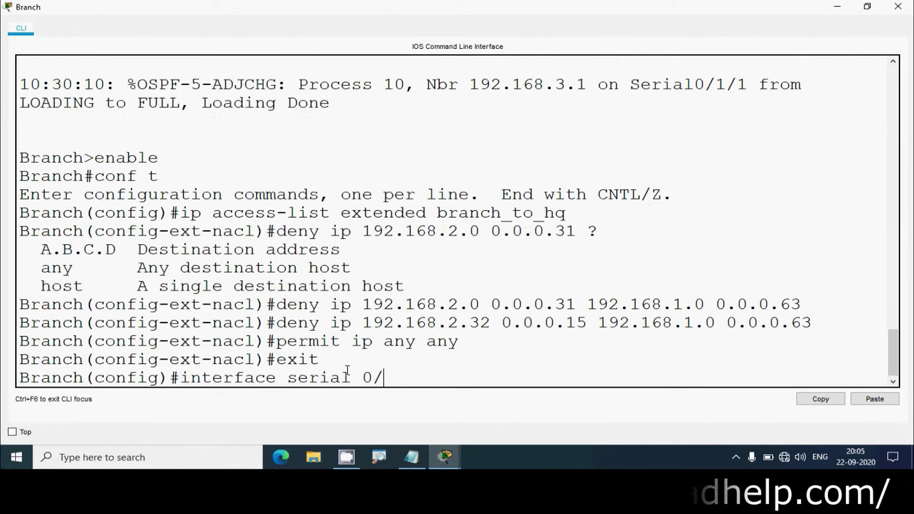
type("1/1")
key("Return")
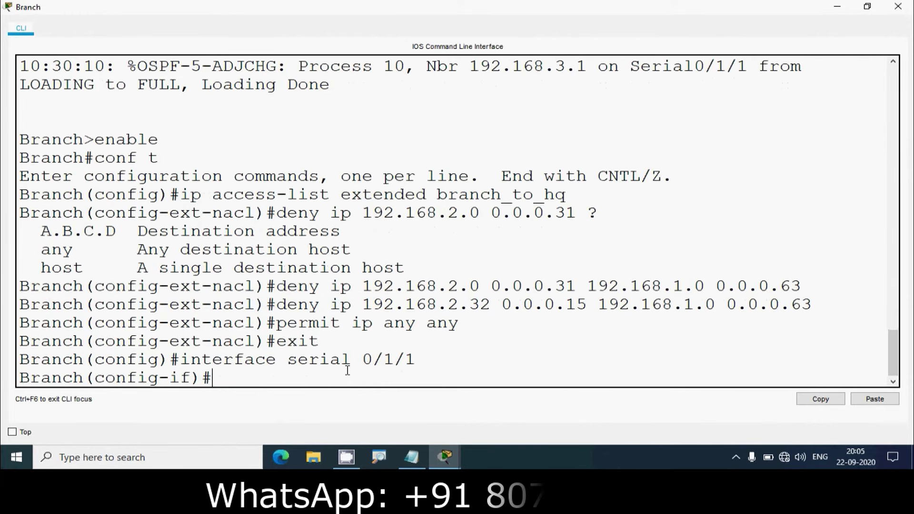
Apply 'ip access-group branch_to_hq out' on Serial0/1/1 and close the Branch console
type("ip access-group")
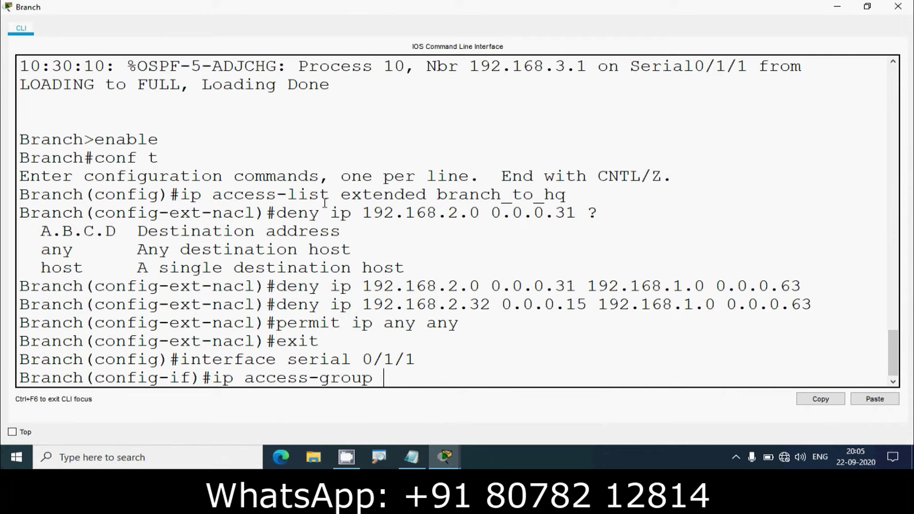
left_click_drag(438, 195, 566, 194)
double_click(528, 194)
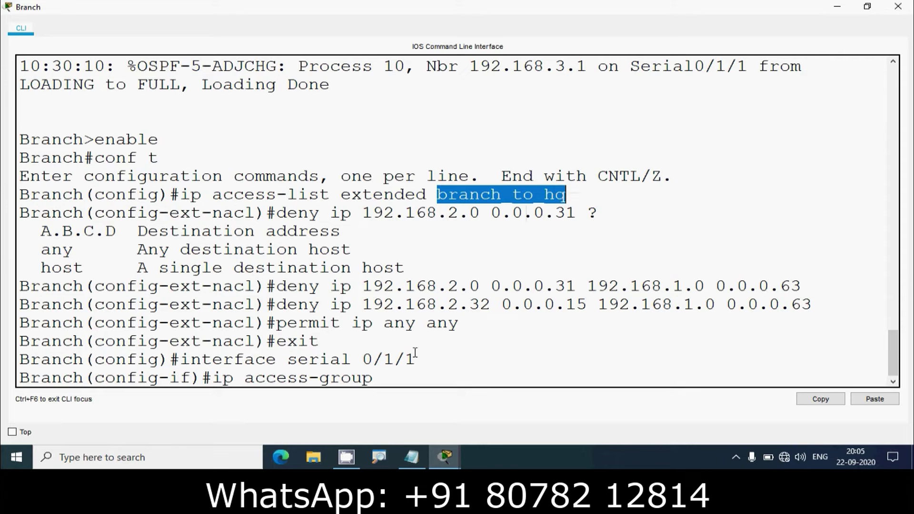
right_click(391, 377)
left_click(423, 400)
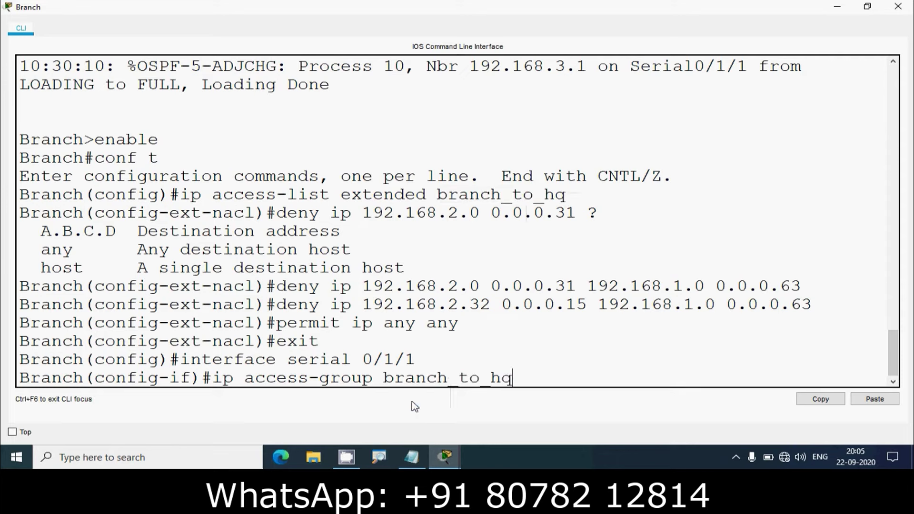
type("out")
key("Return")
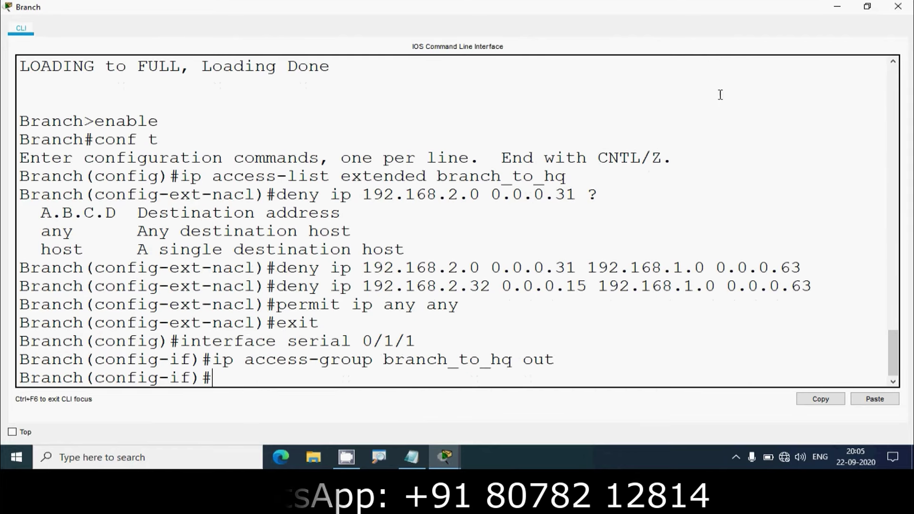
left_click(897, 7)
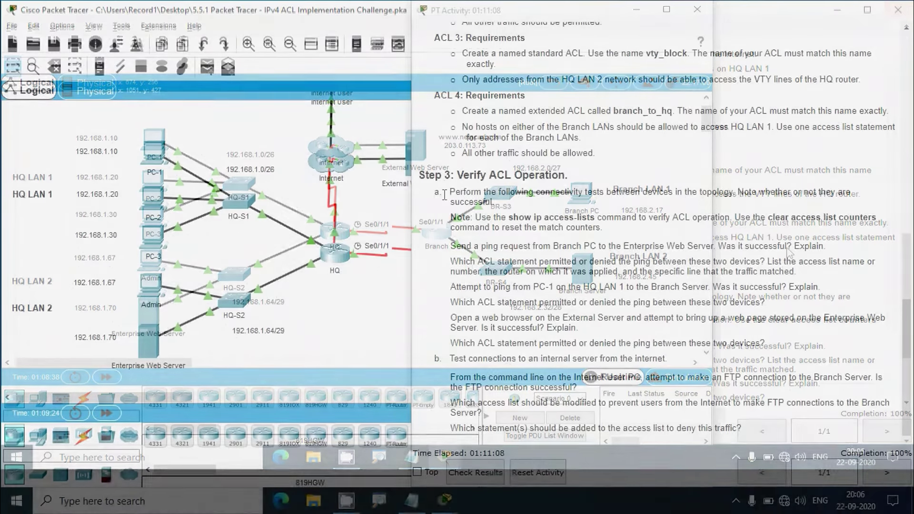
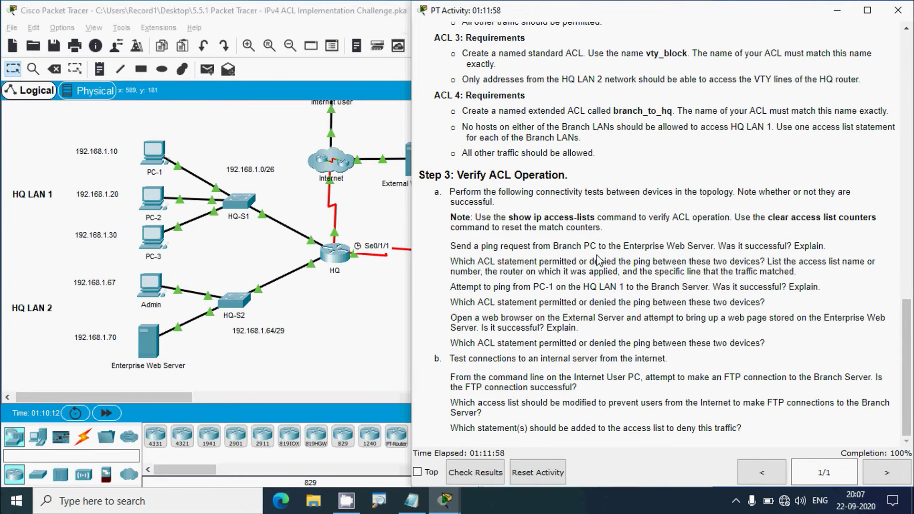
Review the Step 3 ACL verification tasks alongside the network topology
left_click(315, 351)
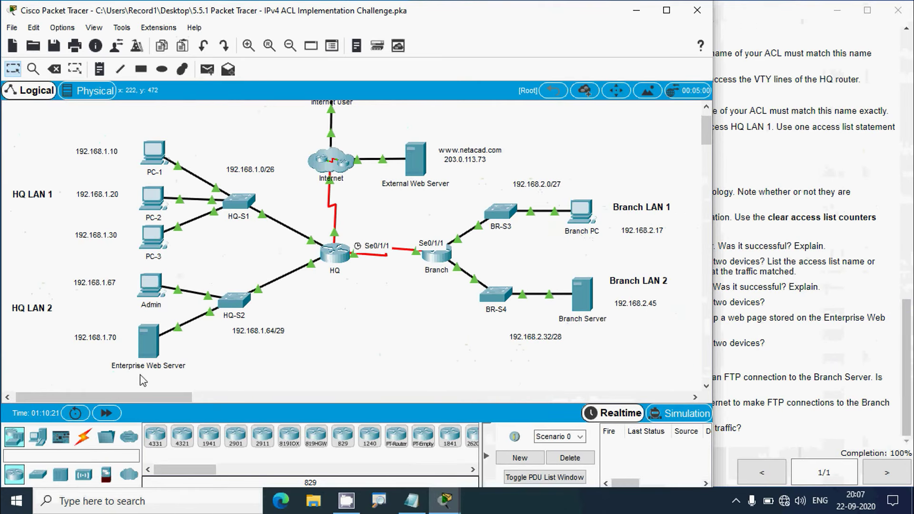
left_click(718, 335)
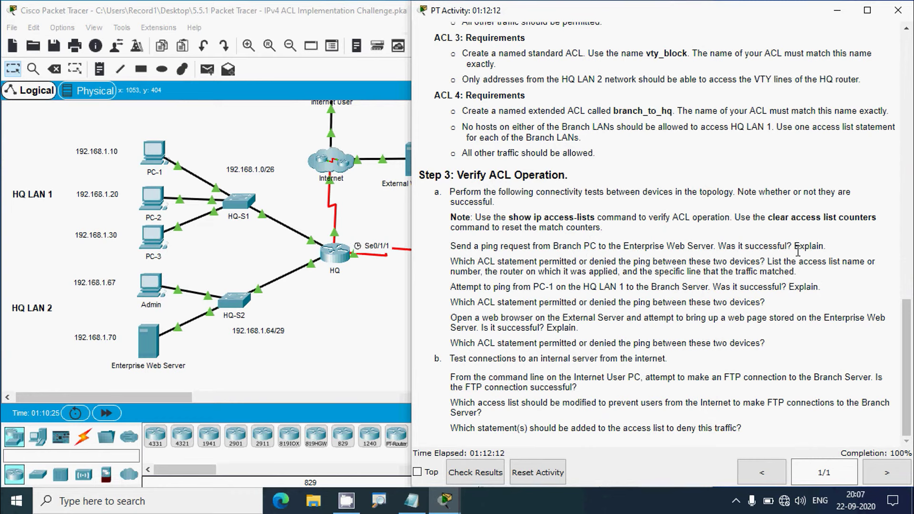
left_click(381, 362)
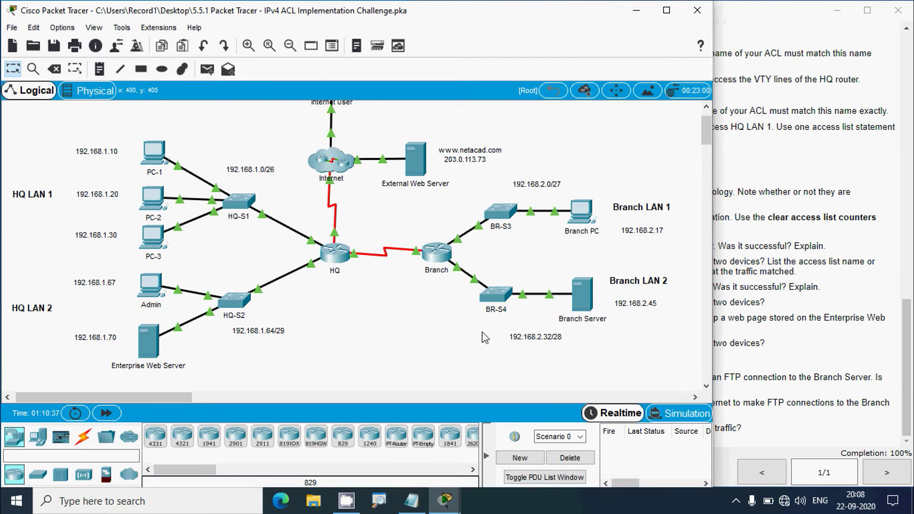
left_click(710, 339)
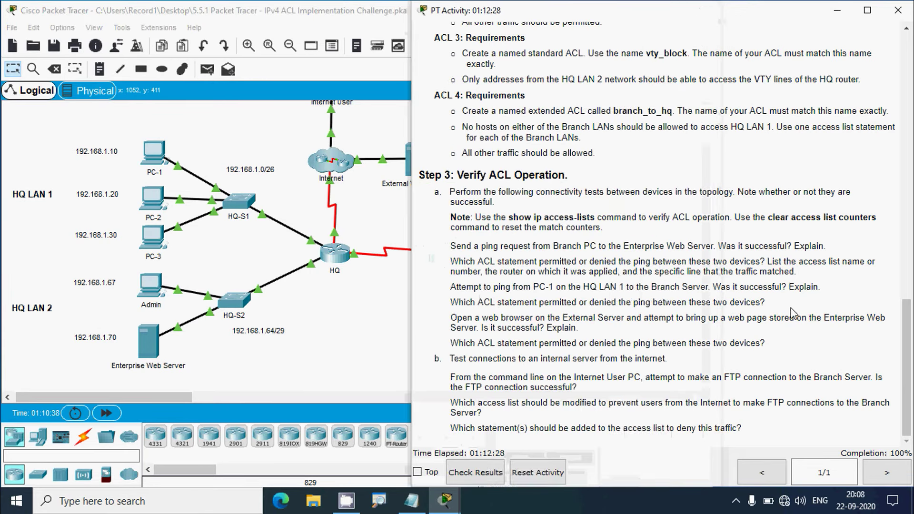
scroll(907, 356, "up", 1)
scroll(907, 356, "up", 1)
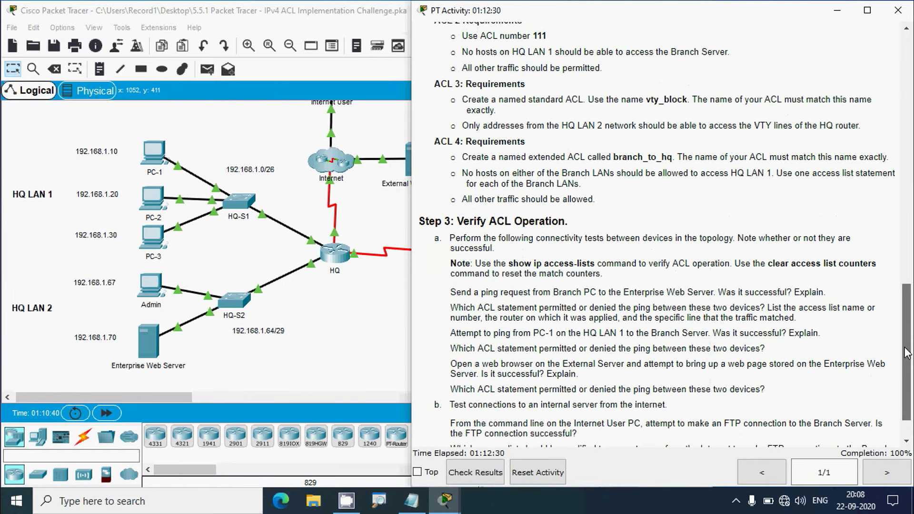
left_click(347, 364)
Copy the Enterprise Web Server's address 192.168.1.70 from its IP Configuration
left_click(146, 345)
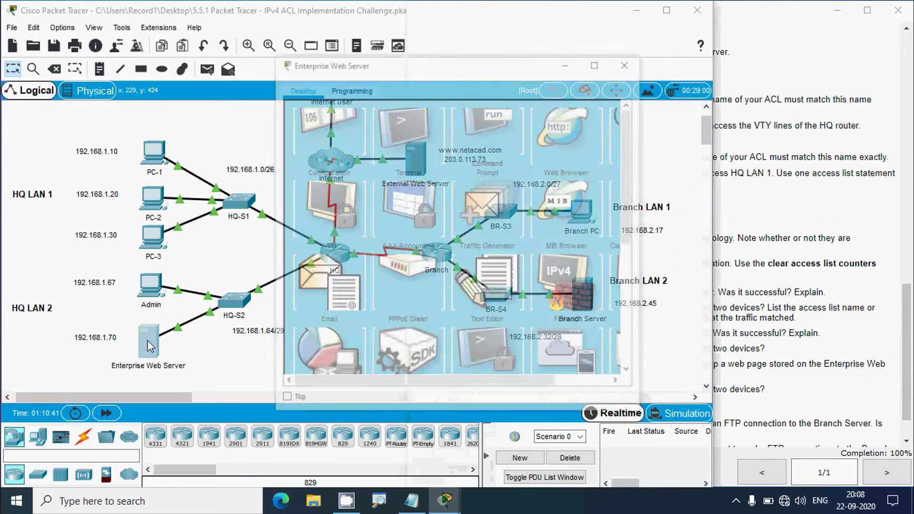
left_click(340, 179)
double_click(446, 167)
key("super+c")
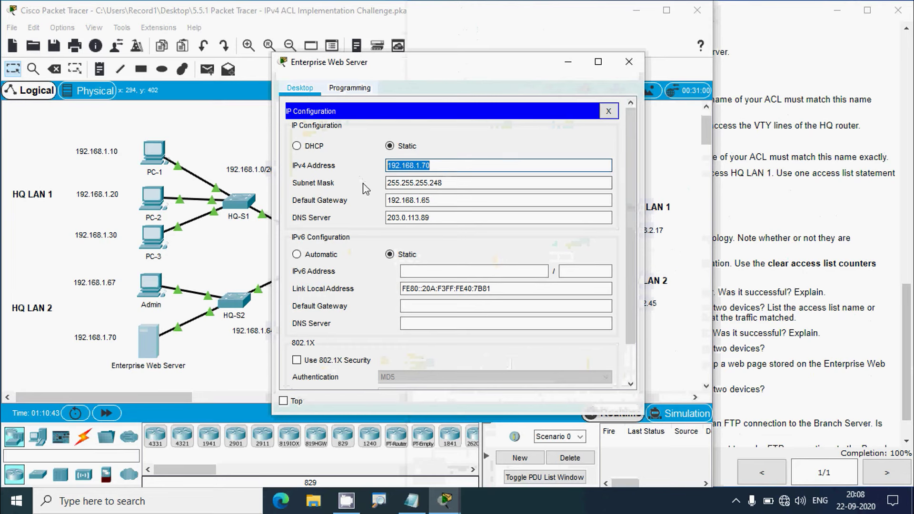
left_click(629, 61)
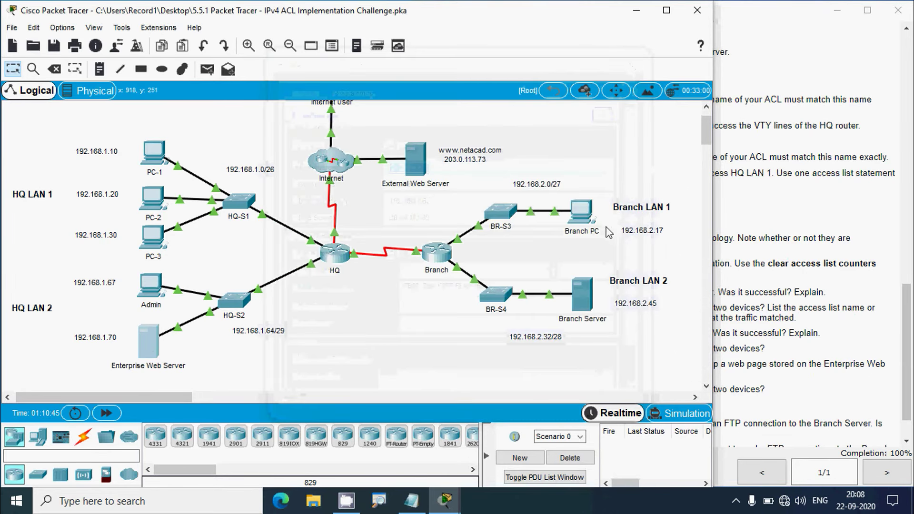
Ping 192.168.1.70 from Branch PC's Command Prompt and confirm the replies
left_click(581, 212)
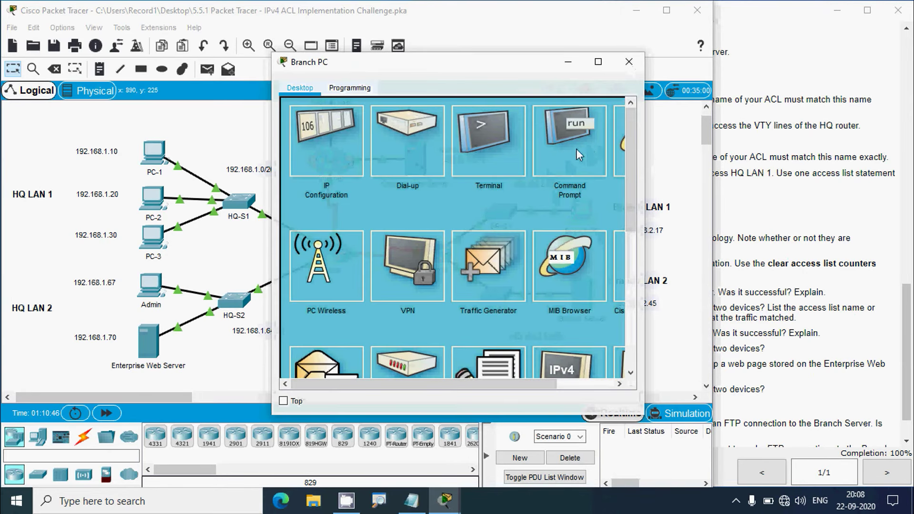
left_click(578, 153)
left_click(598, 62)
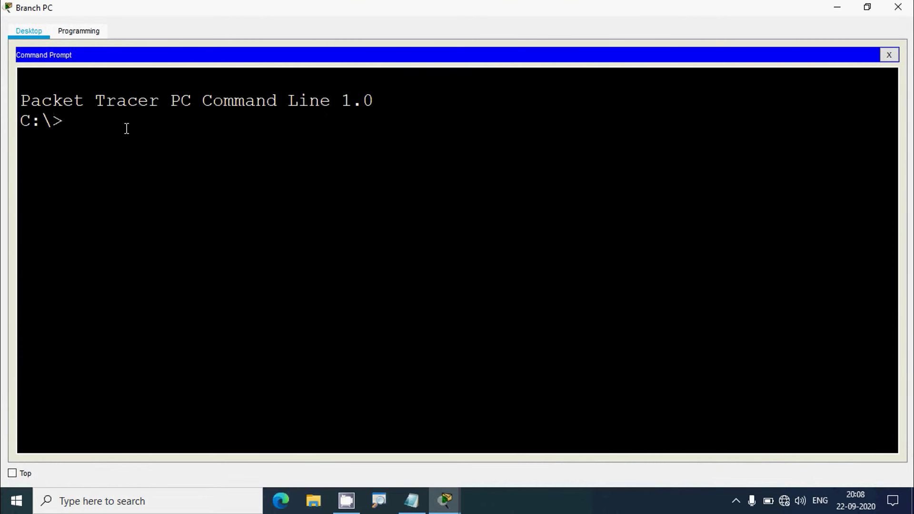
type("ping")
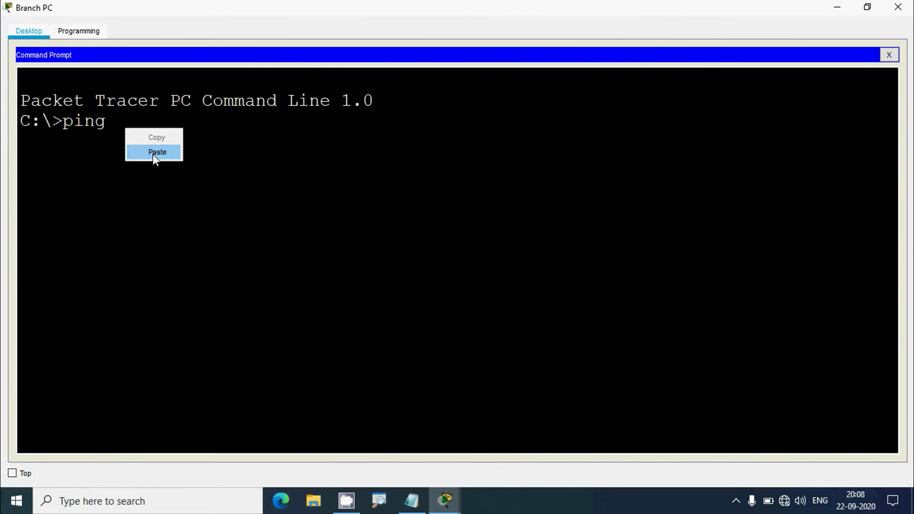
left_click(152, 152)
key("Return")
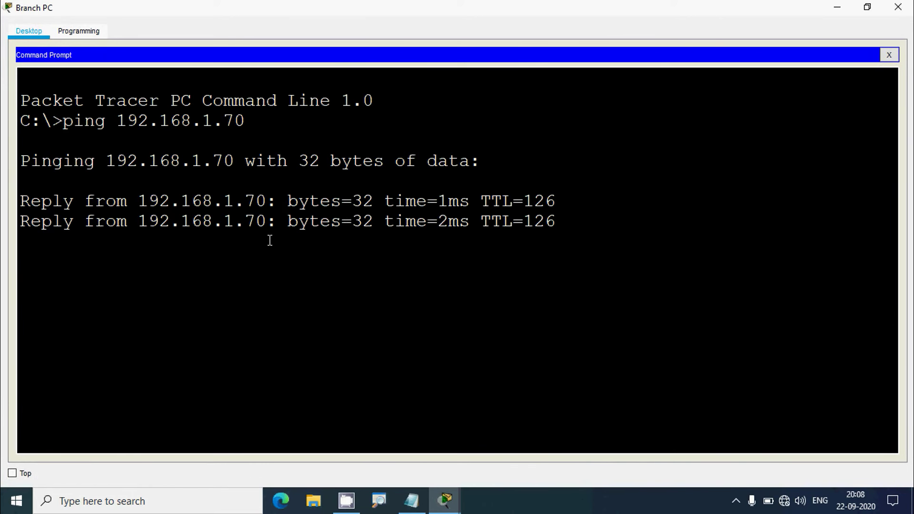
left_click(897, 6)
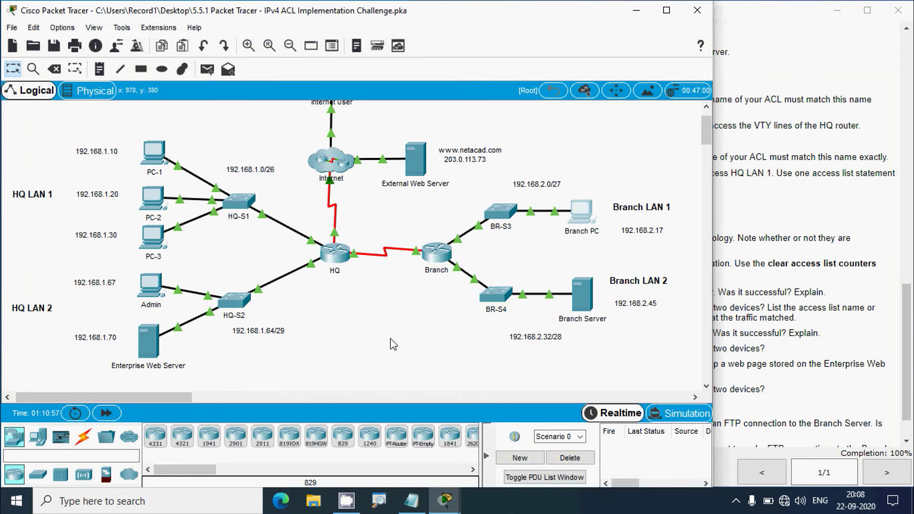
left_click(774, 320)
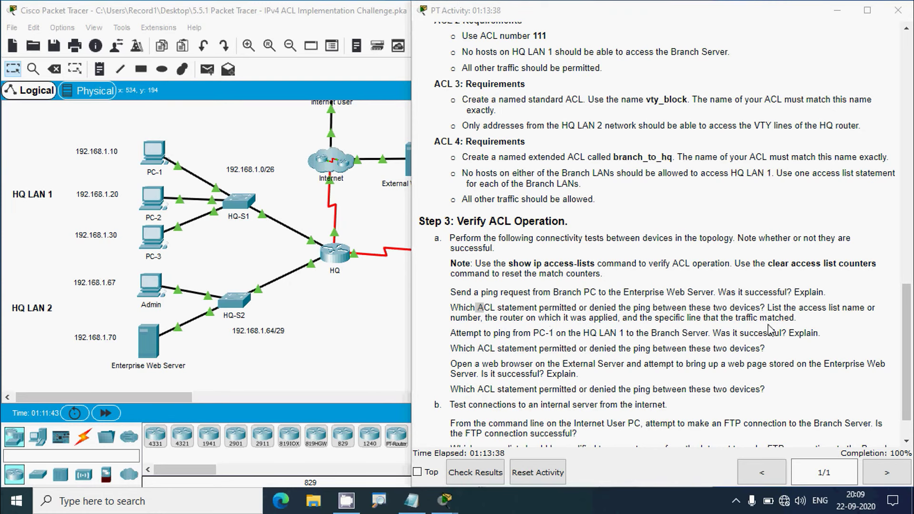
Run show access-list on the Branch router and check branch_to_hq's permit any any line with 4 matches
left_click(368, 354)
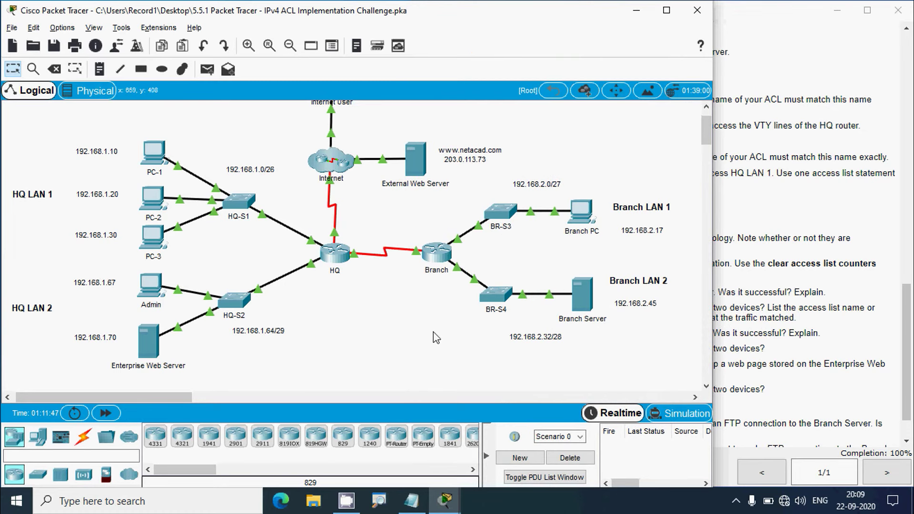
left_click(436, 252)
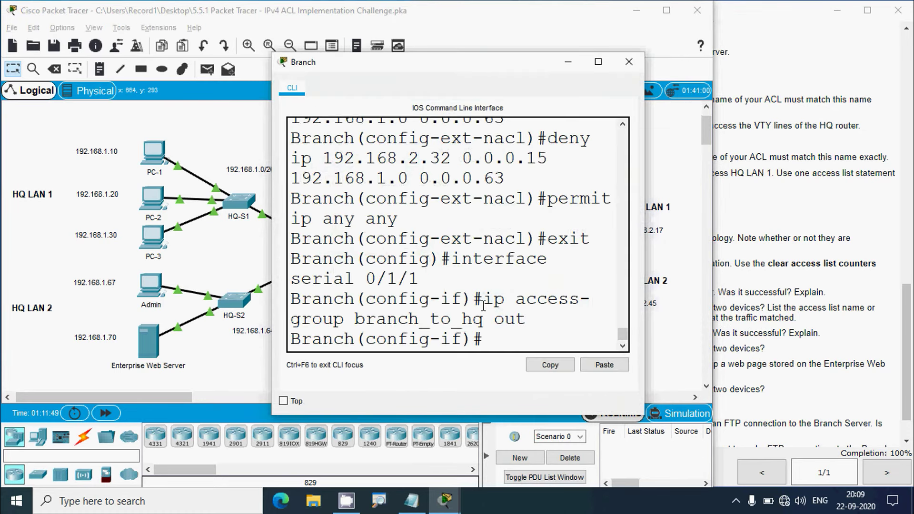
double_click(391, 76)
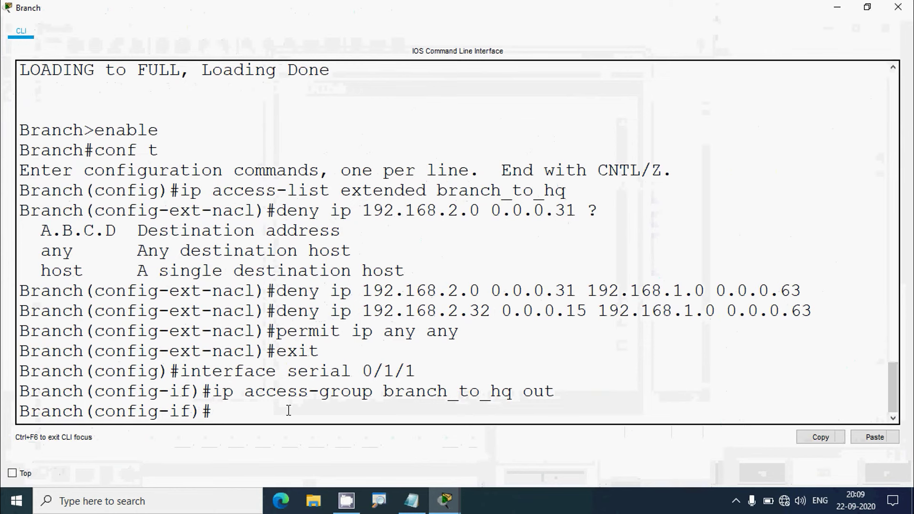
type("end")
key("Return")
type("show")
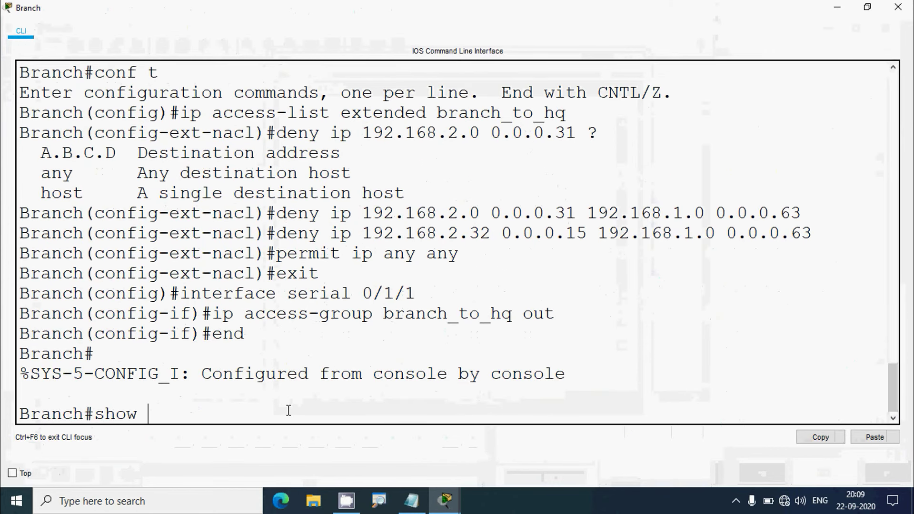
type(" acc")
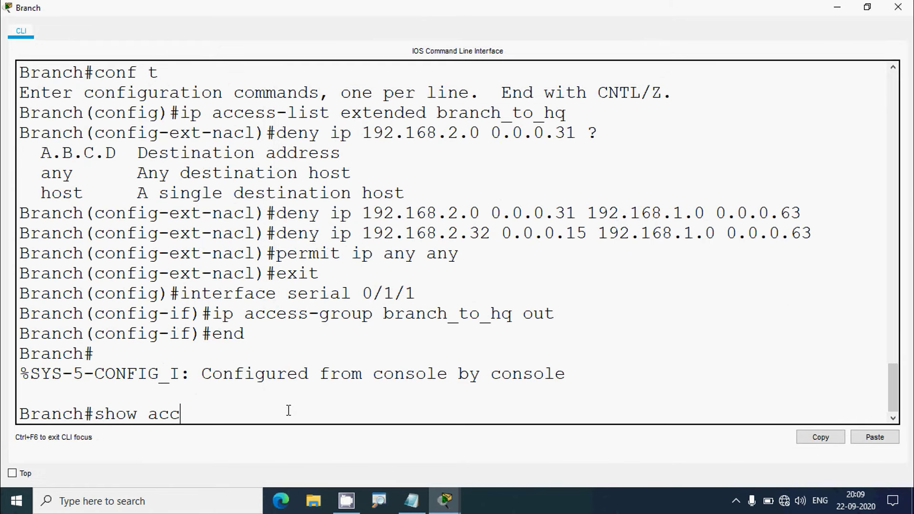
type("ess-list")
key("Return")
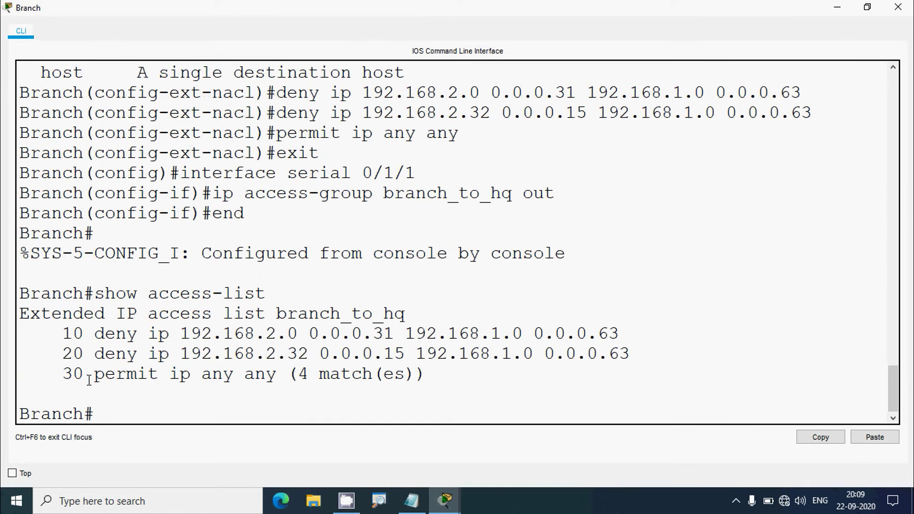
left_click_drag(95, 376, 413, 375)
left_click(400, 376)
left_click(898, 7)
left_click(774, 291)
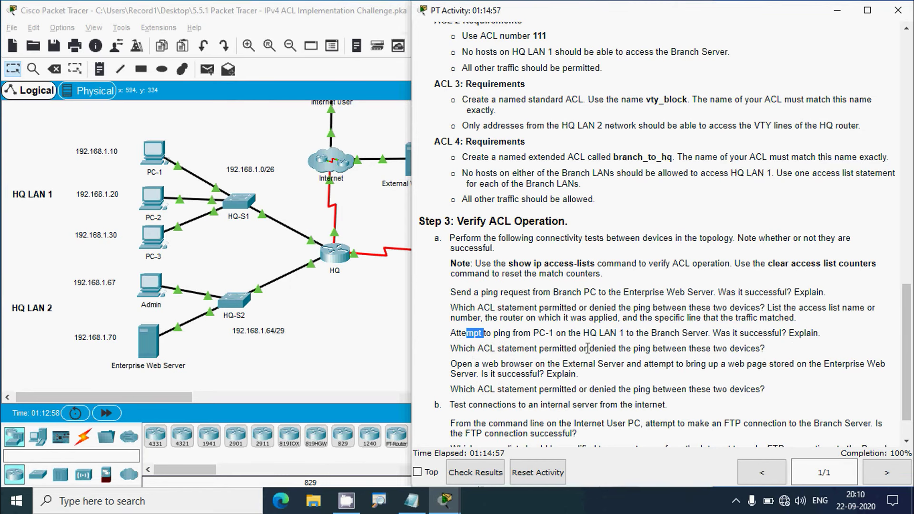
Outline the Branch LAN devices and the HQ LAN 1 PCs on the topology
left_click(331, 371)
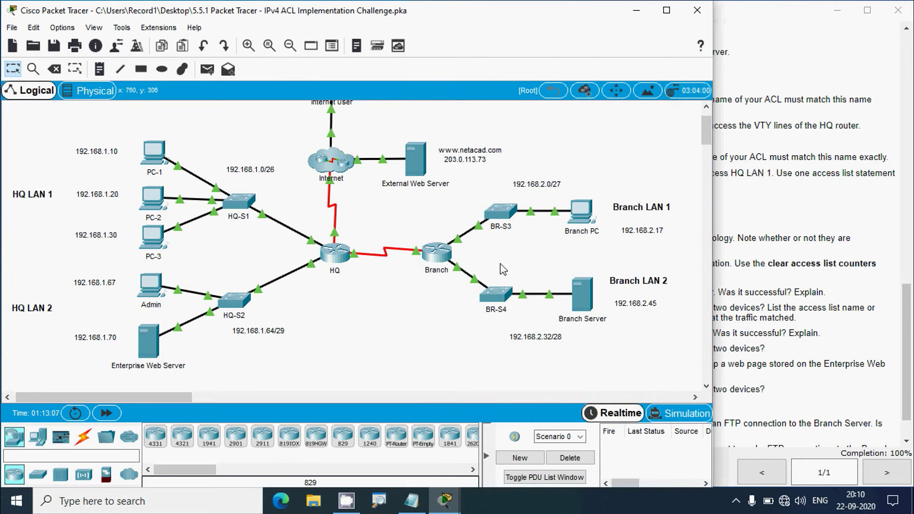
left_click_drag(688, 175, 470, 350)
left_click(128, 222)
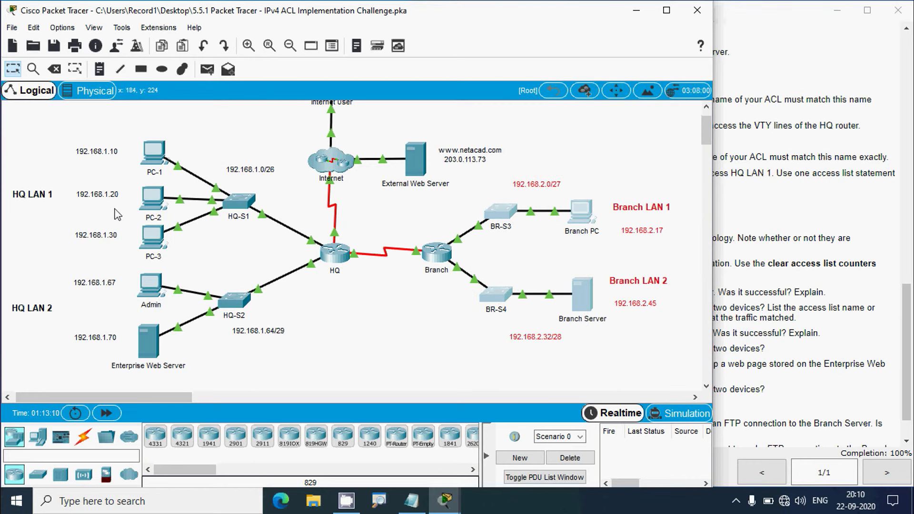
left_click_drag(49, 130, 208, 241)
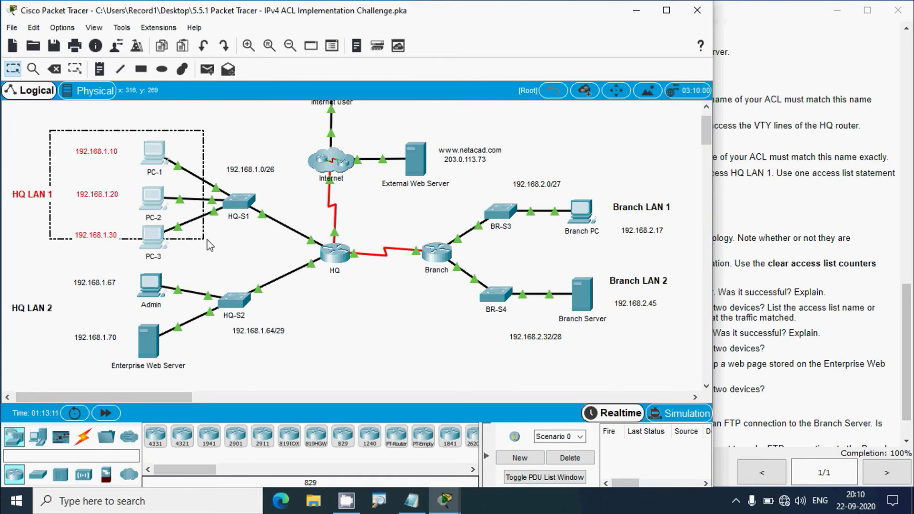
left_click(209, 245)
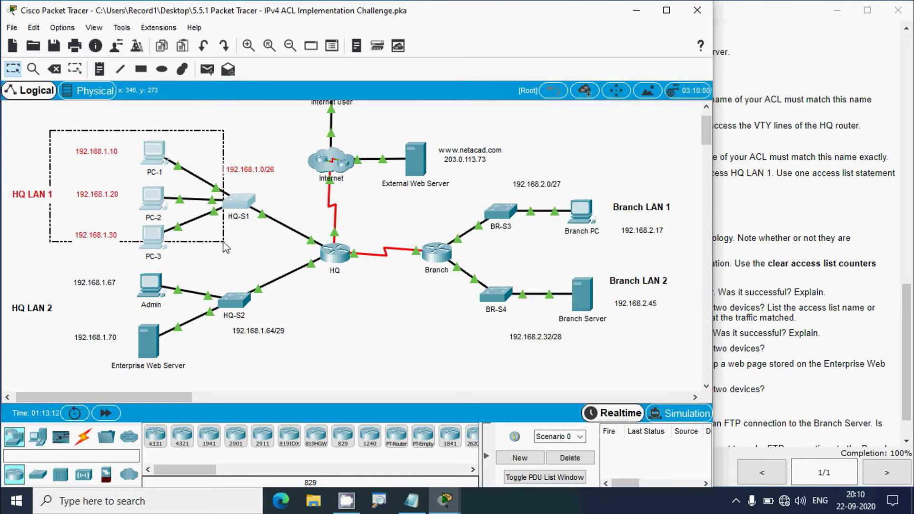
left_click(777, 335)
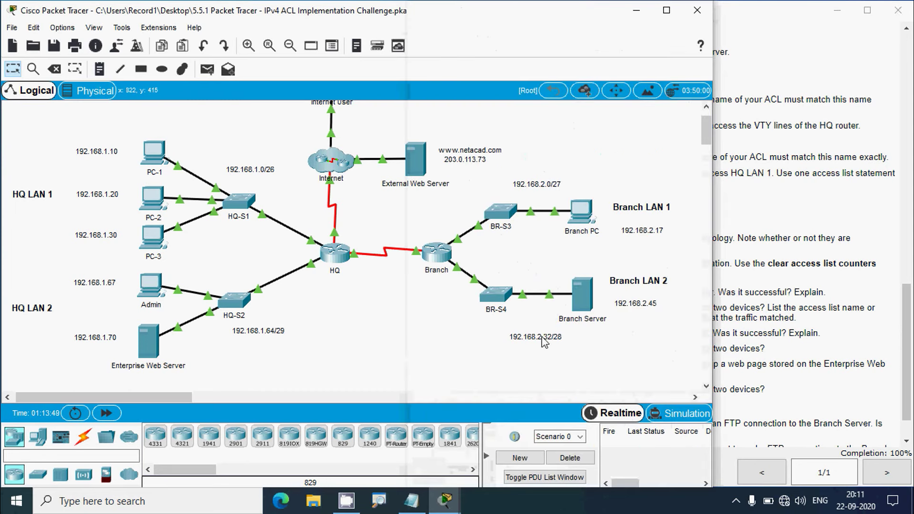
Look up the Branch Server's IP address, 192.168.2.45
double_click(588, 308)
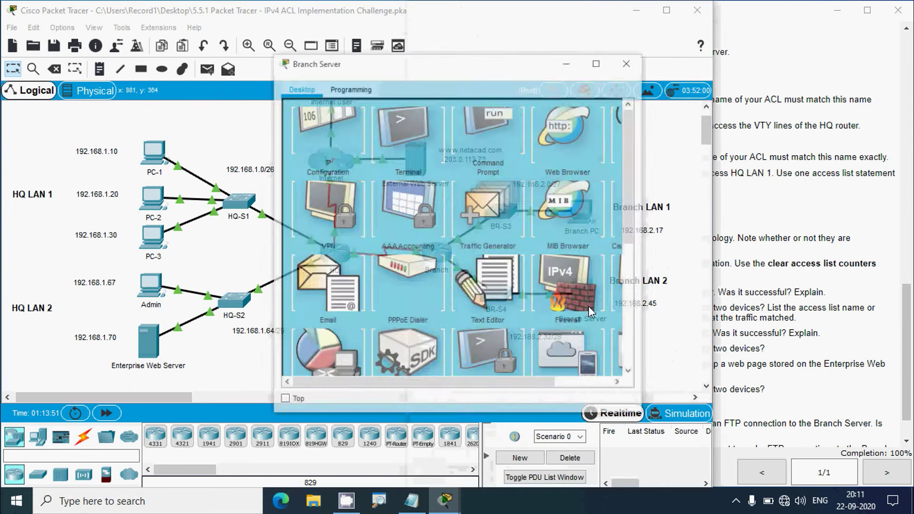
left_click(326, 143)
key("super+c")
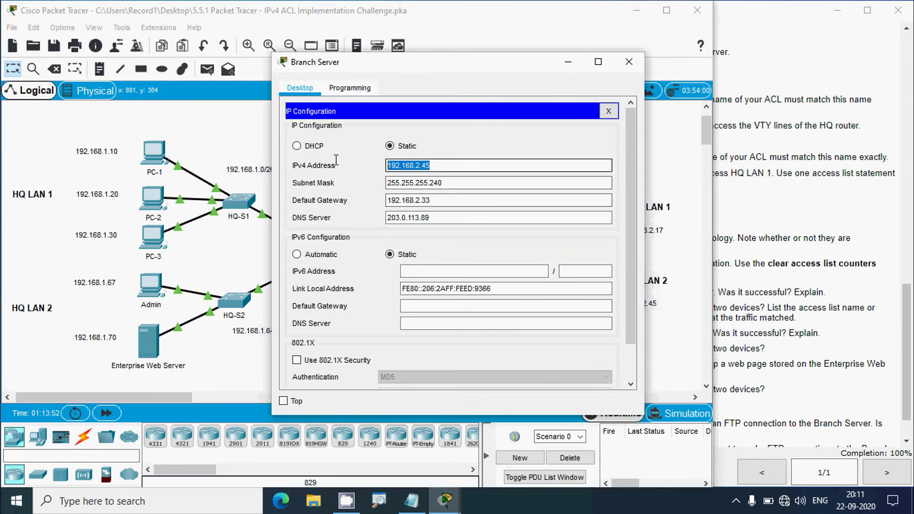
left_click(628, 61)
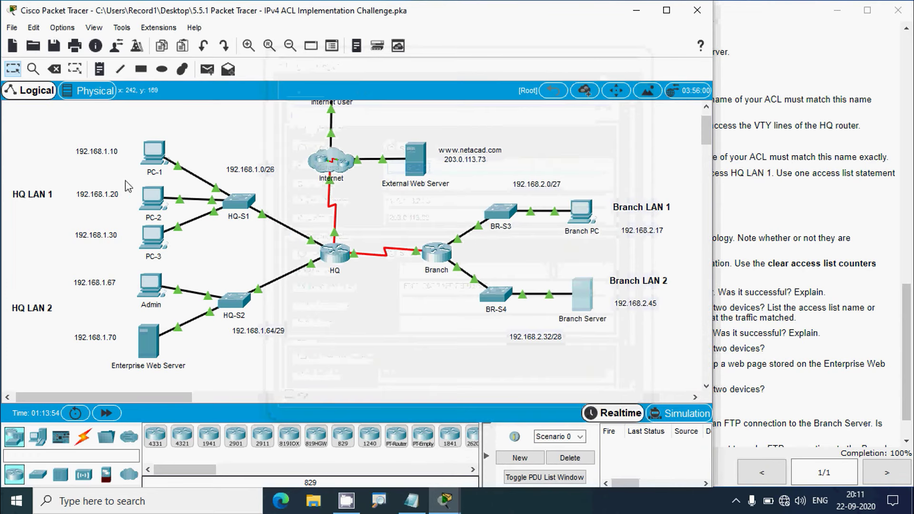
Ping 192.168.2.45 from PC-1's Command Prompt and confirm 100% loss
left_click(153, 151)
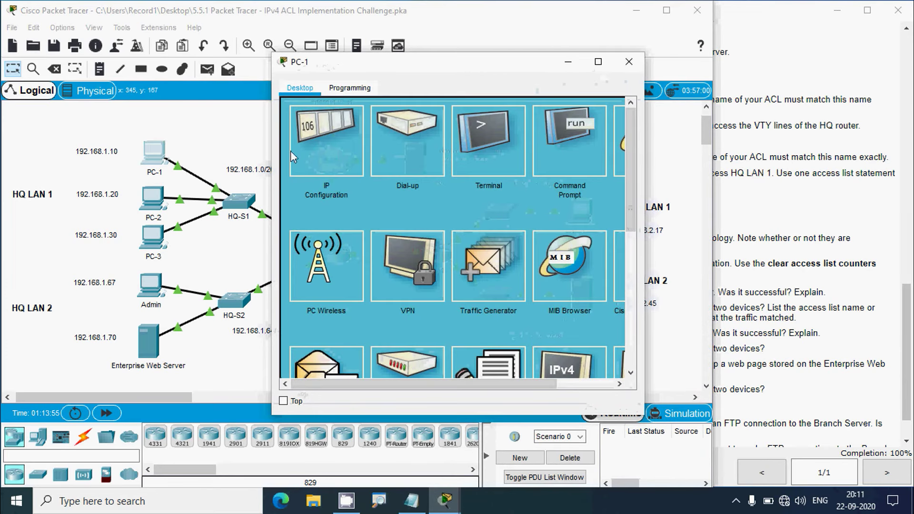
left_click(570, 138)
left_click(595, 59)
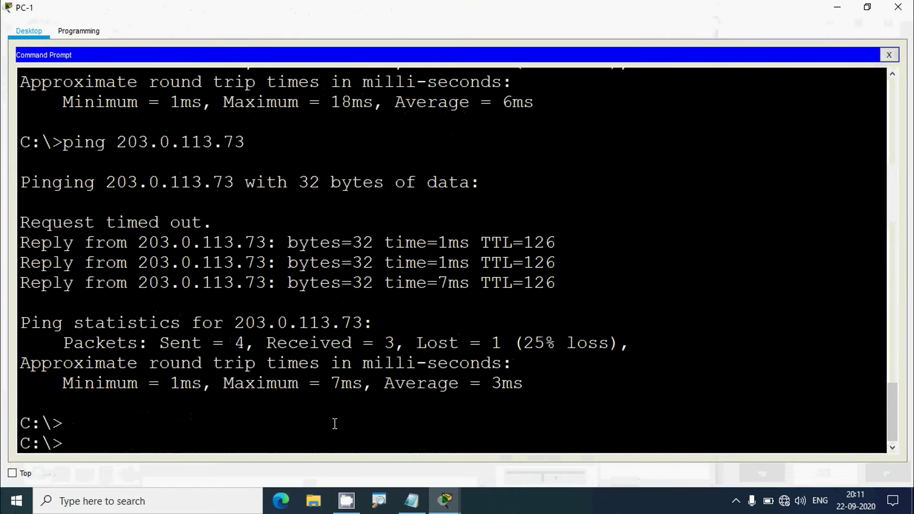
type("ping")
right_click(151, 444)
left_click(165, 467)
key("Return")
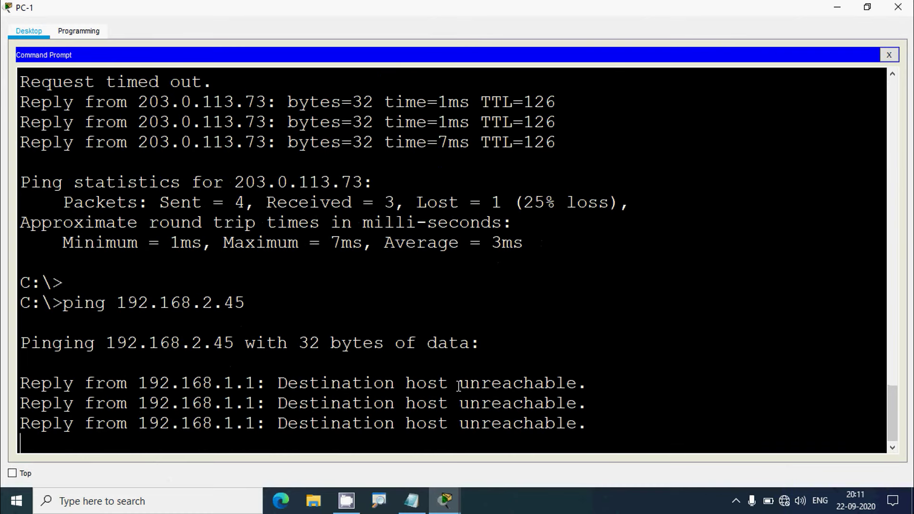
left_click(896, 8)
left_click(805, 310)
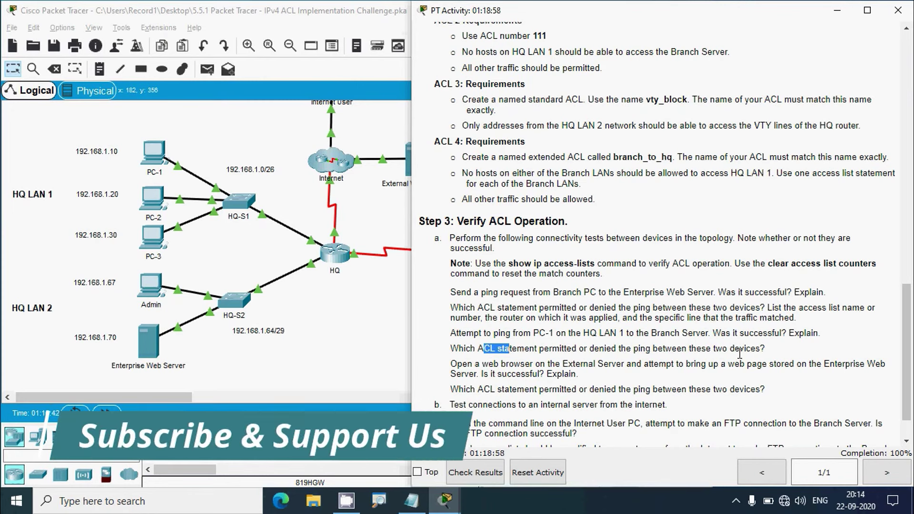
Run show ip access-lists on the Branch router and mark branch_to_hq's second deny statement
left_click(369, 301)
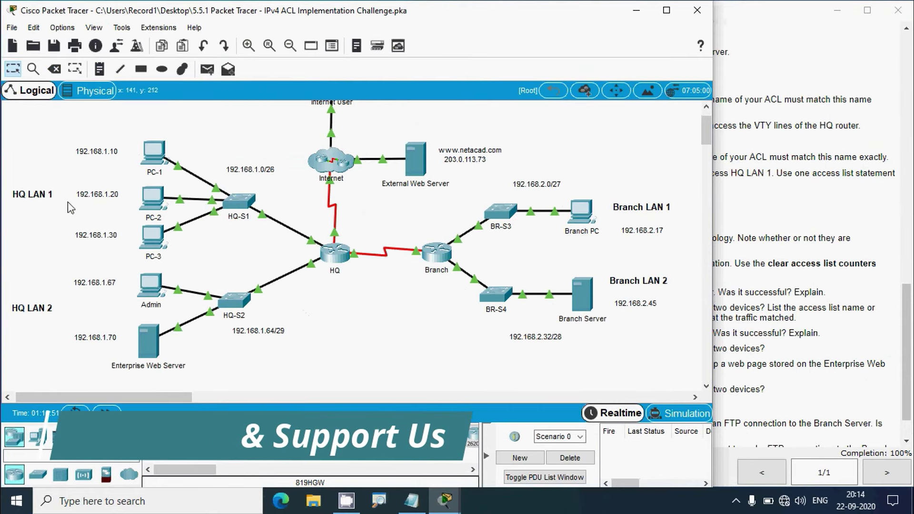
left_click(435, 252)
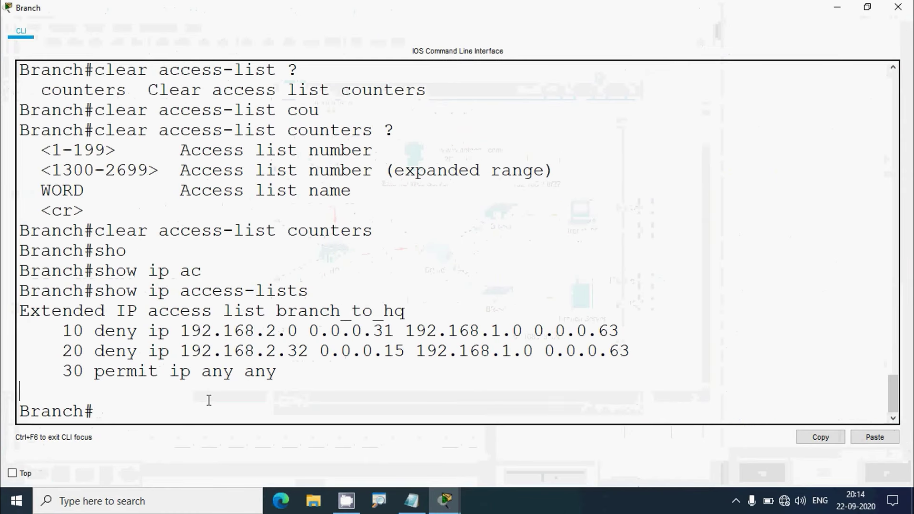
type("show ip ac")
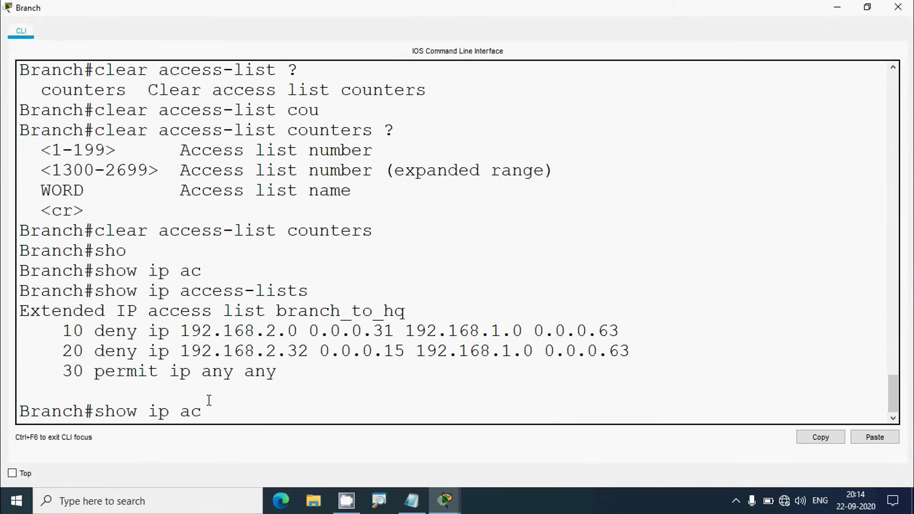
type("cess")
type("-lists")
key("Return")
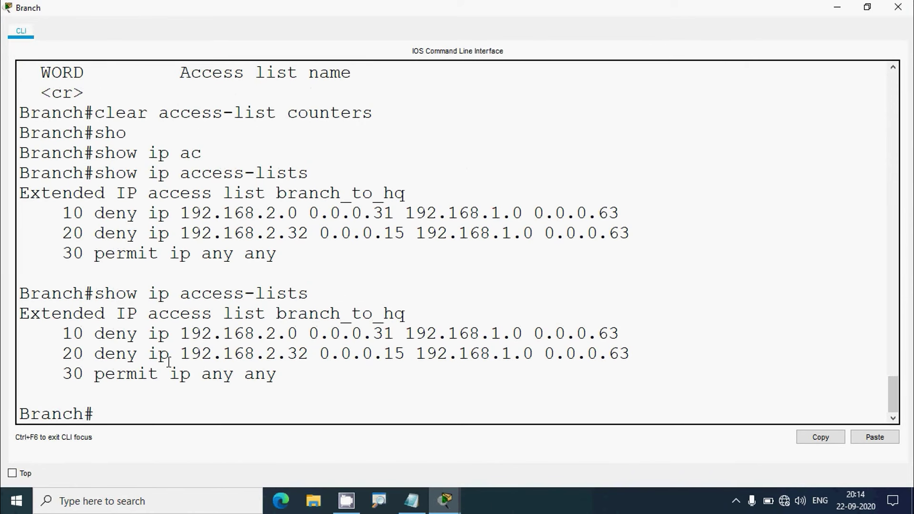
left_click_drag(63, 353, 625, 353)
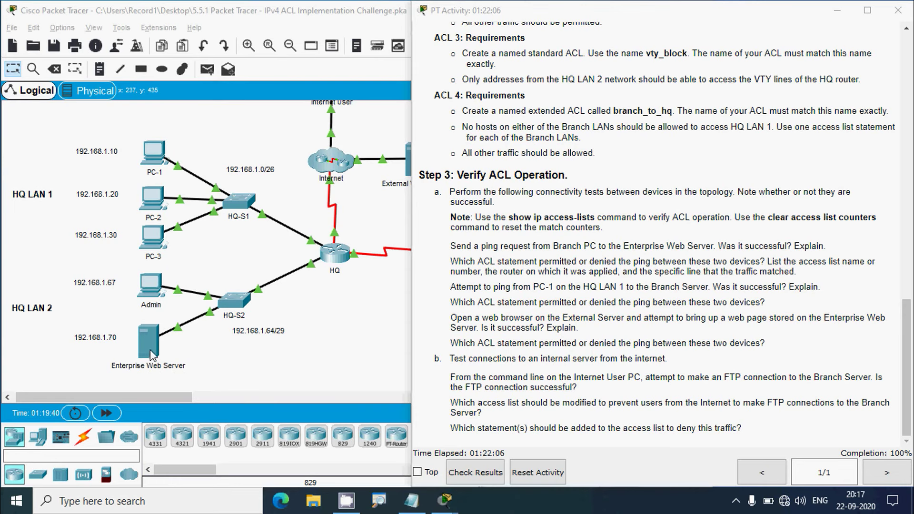
Copy the Enterprise Web Server's IPv4 address 192.168.1.70
left_click(151, 354)
left_click(324, 157)
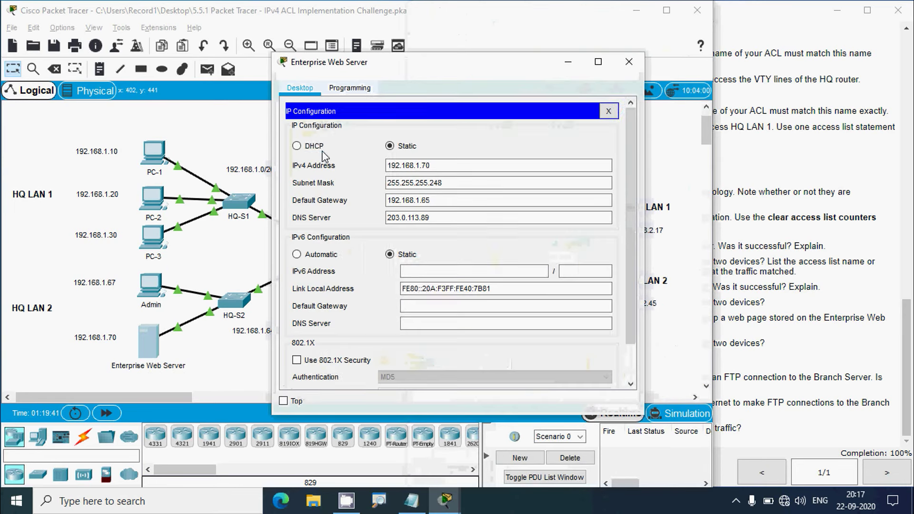
double_click(422, 168)
key("ctrl+c")
left_click(628, 61)
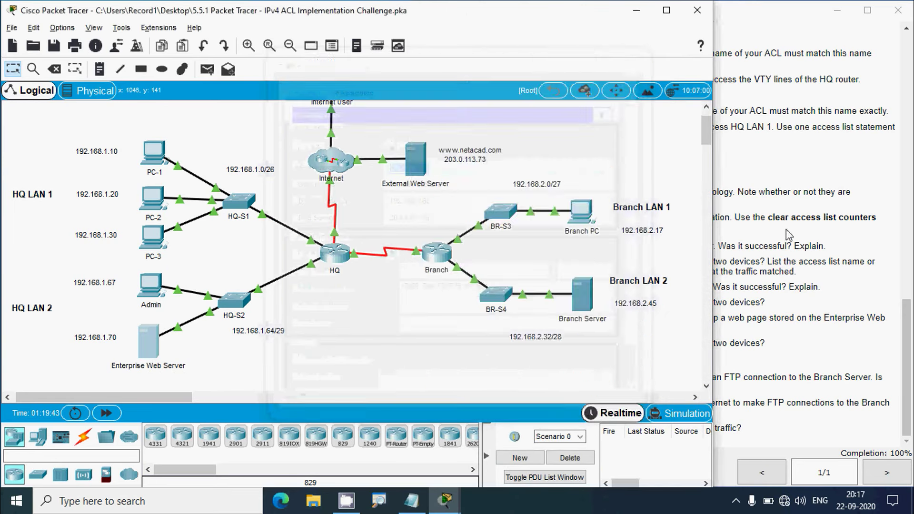
left_click(786, 230)
left_click(350, 346)
scroll(350, 346, "up", 2)
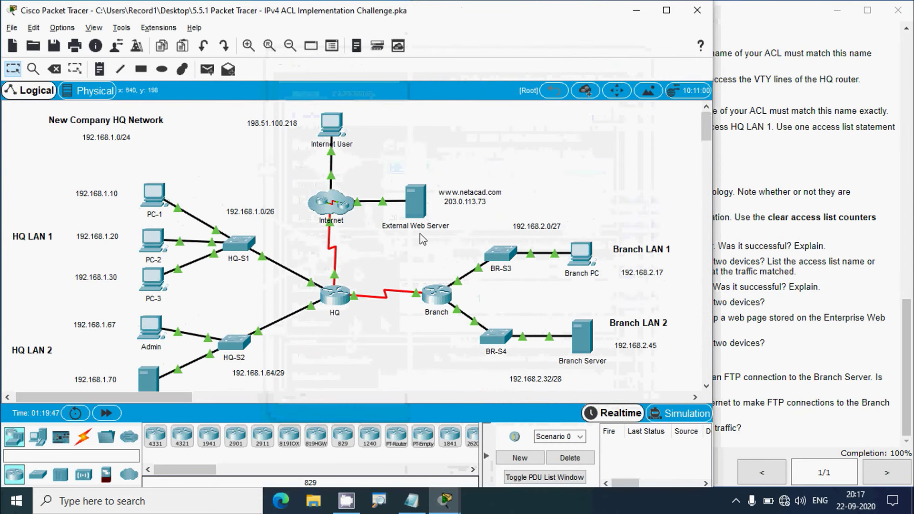
left_click(456, 227)
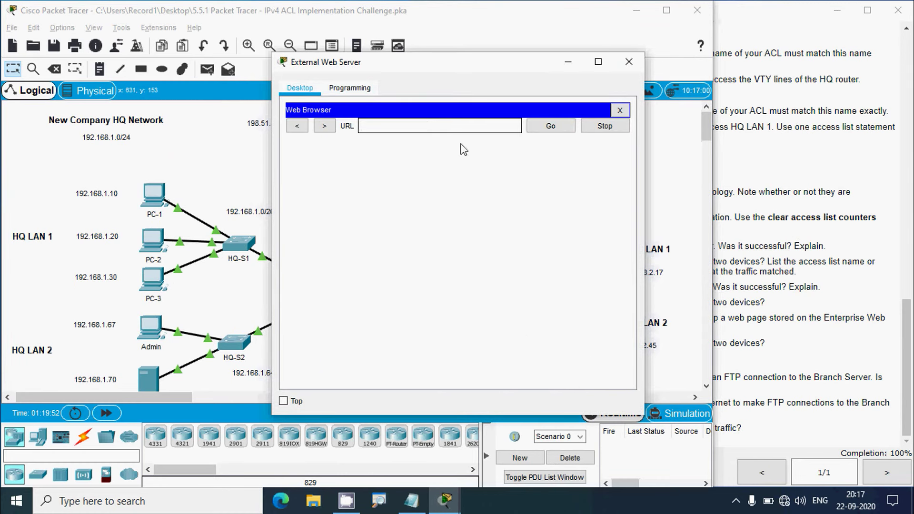
key("ctrl+v")
left_click(547, 126)
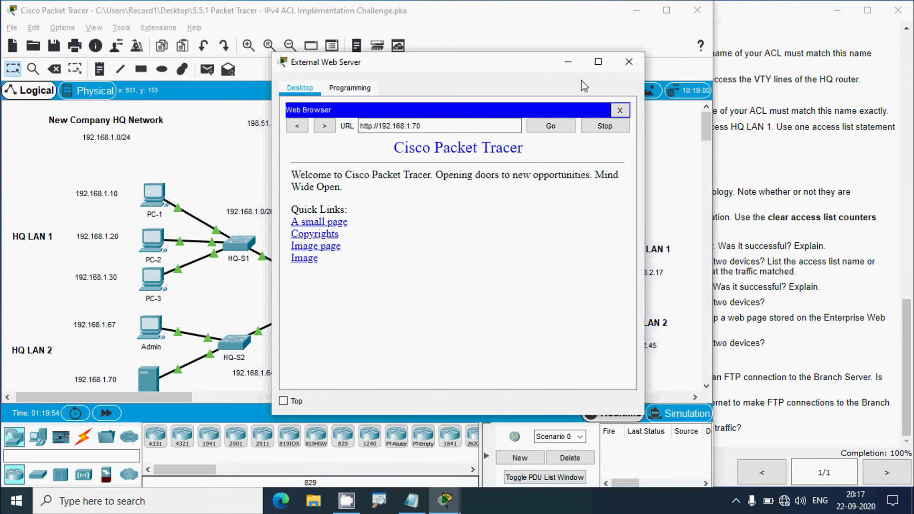
left_click(598, 63)
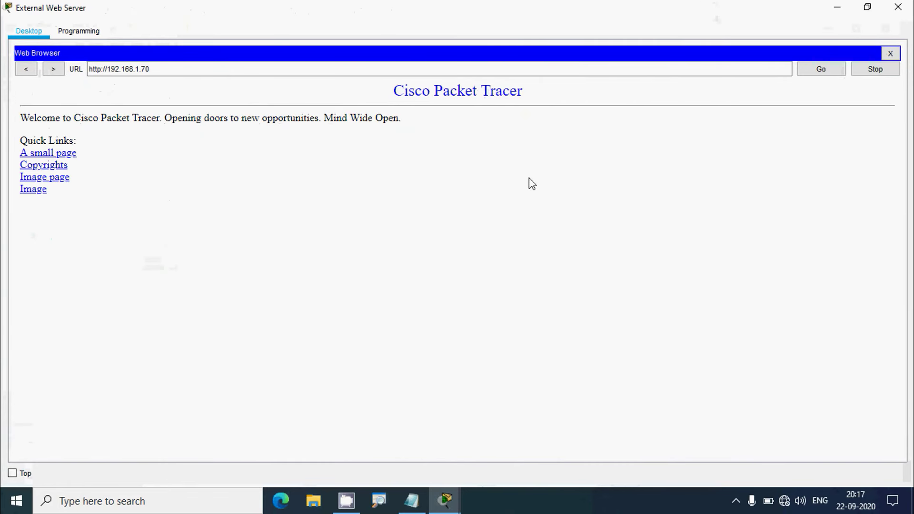
left_click(900, 9)
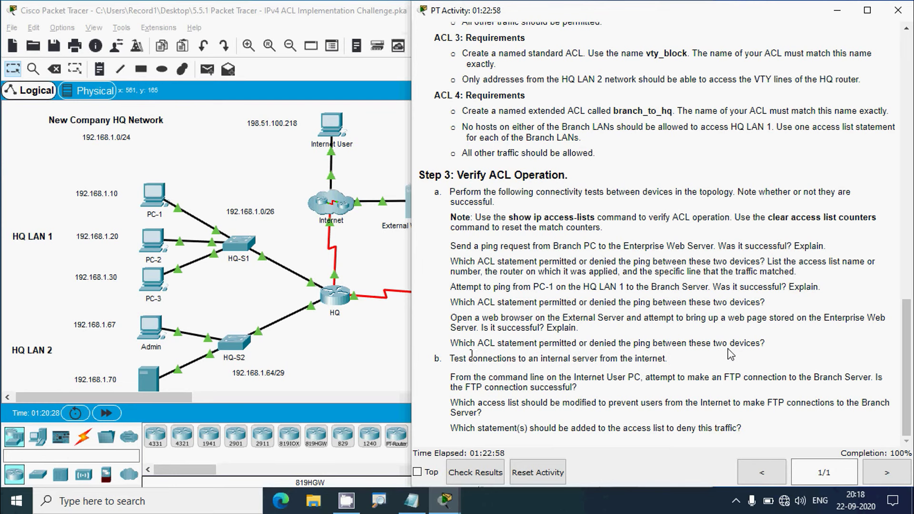
On HQ, enter privileged mode, run show ip access-lists and mark list 101's permit 30 statement
left_click(377, 362)
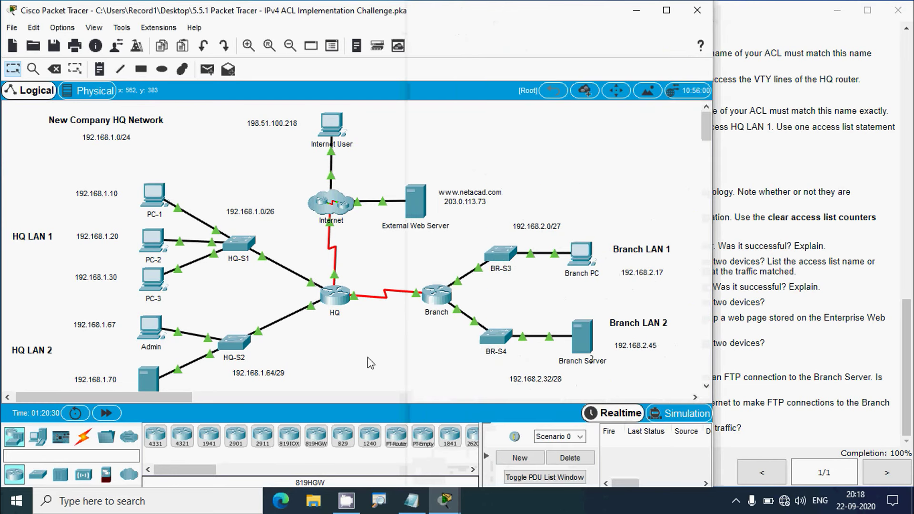
left_click(337, 299)
left_click(598, 62)
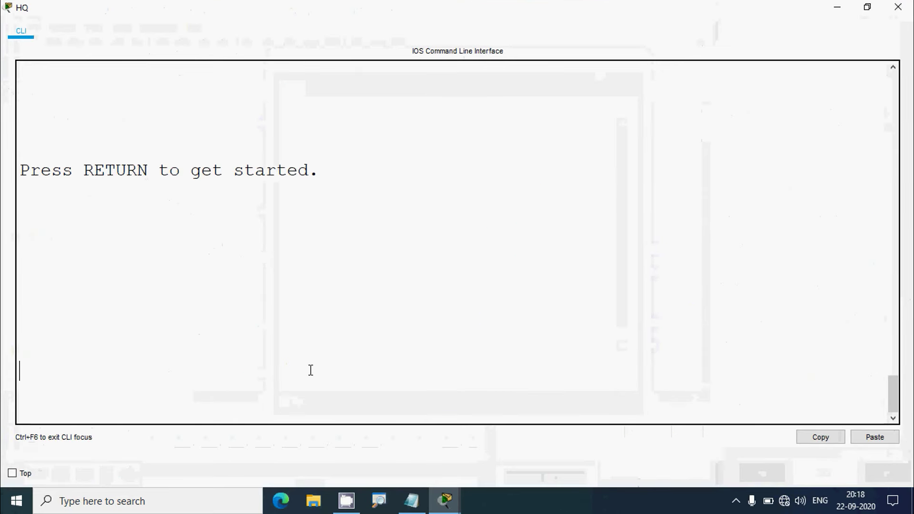
key("Return")
type("en")
key("Return")
type("show ")
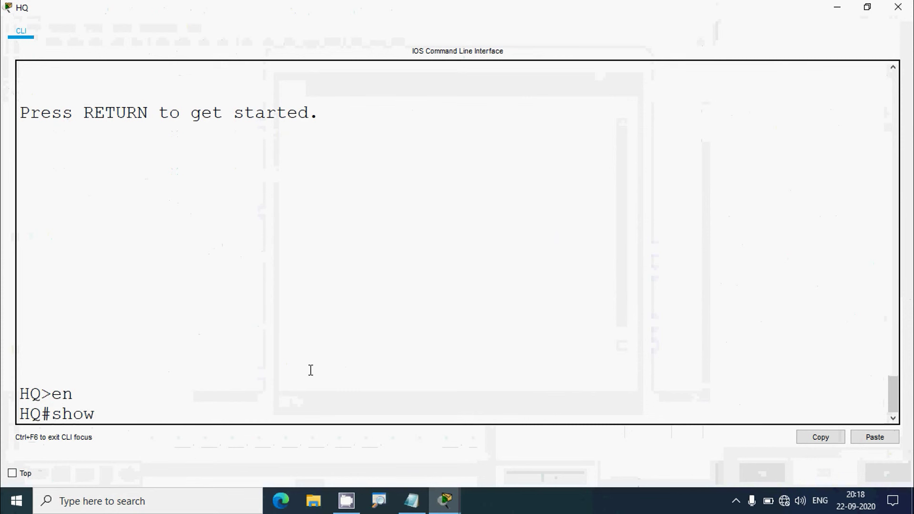
type("ip access")
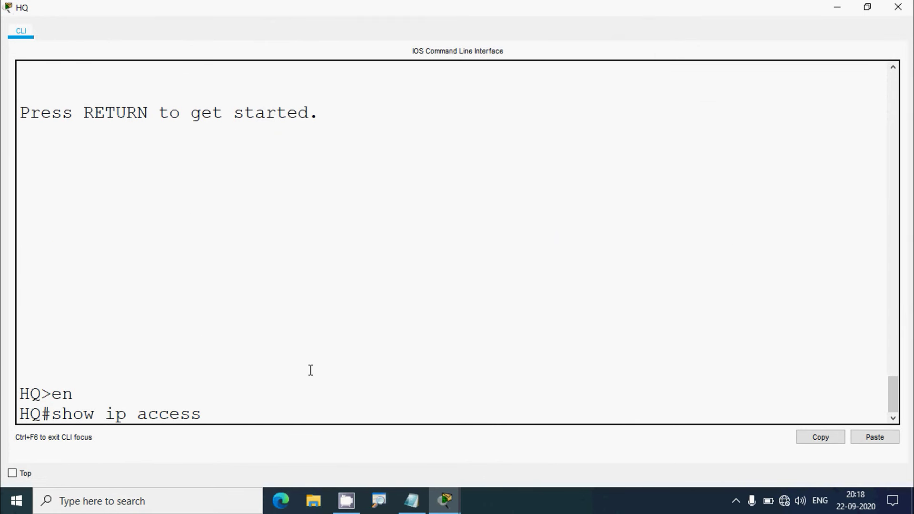
type("-lists")
key("Return")
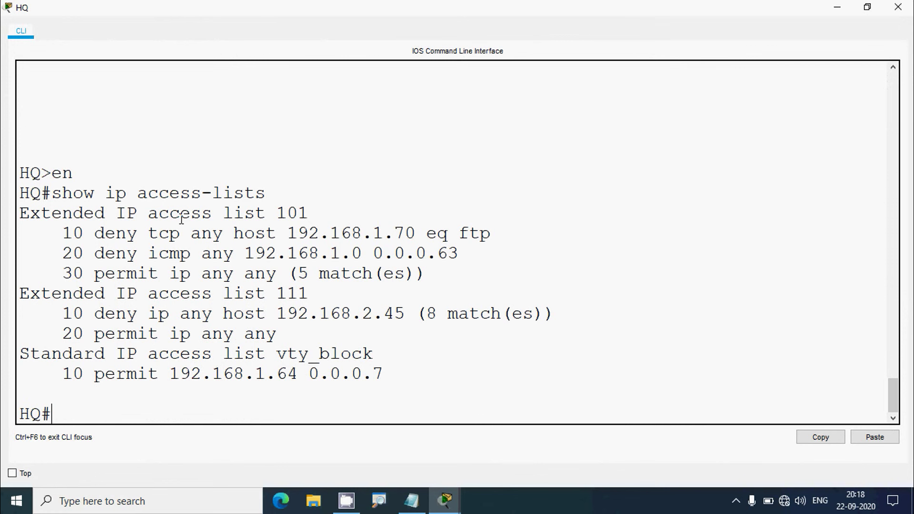
left_click_drag(213, 212, 314, 213)
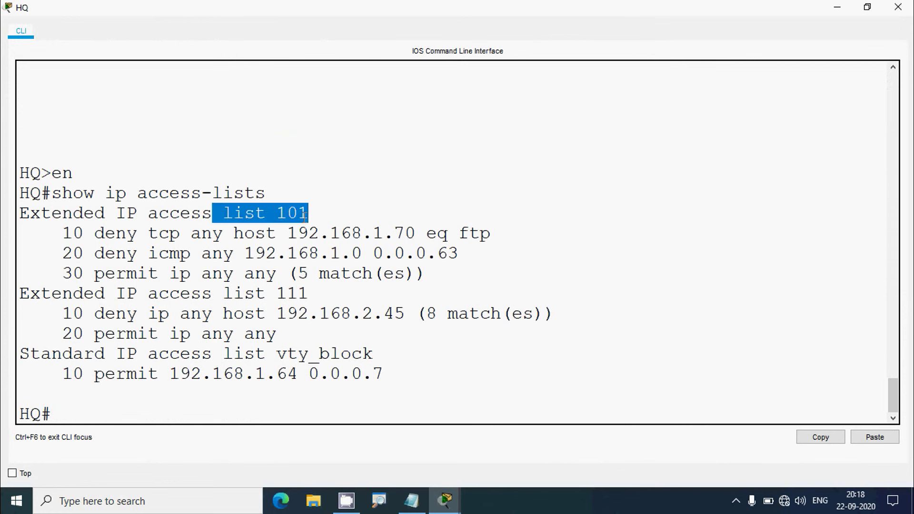
left_click_drag(62, 274, 298, 275)
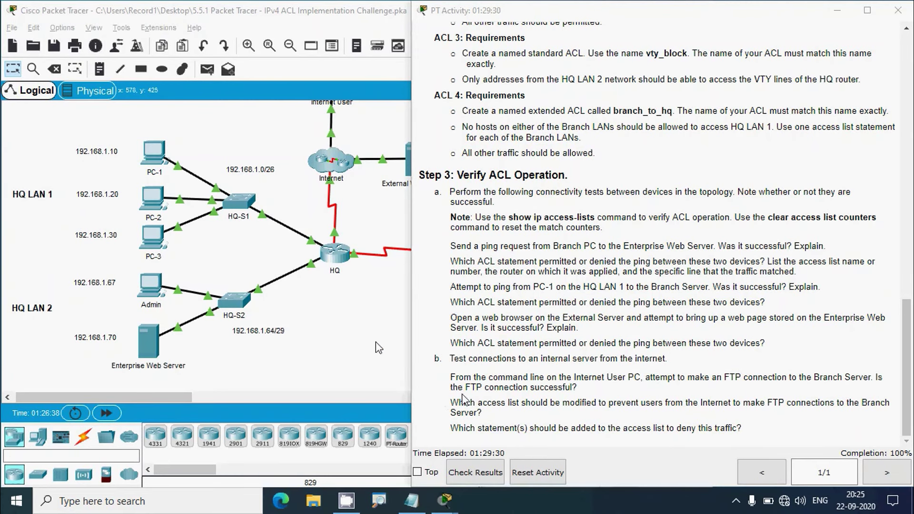
Scroll and pan around the topology to inspect the network devices
left_click(376, 342)
scroll(376, 339, "up", 1)
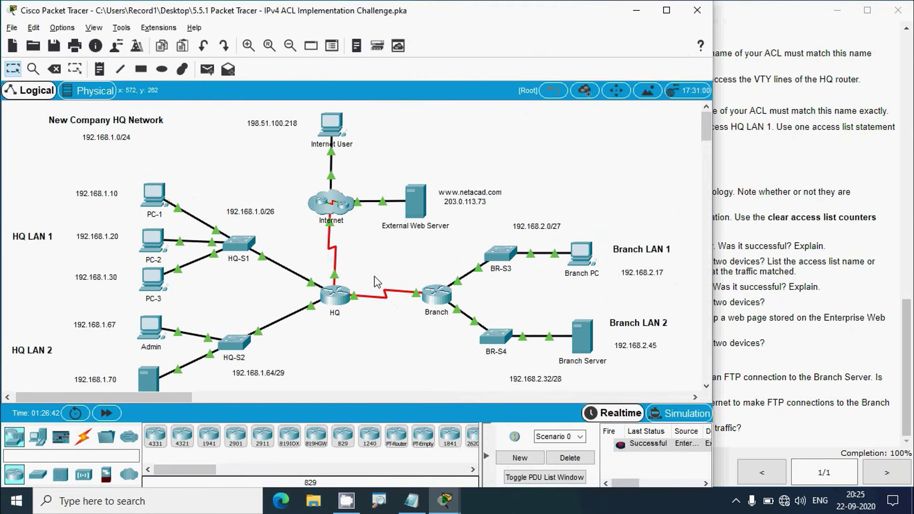
scroll(314, 356, "down", 2)
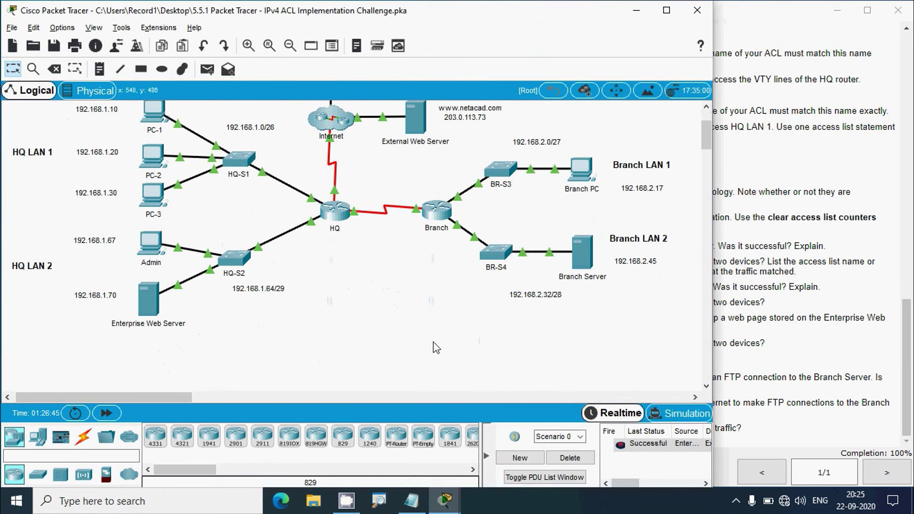
scroll(376, 326, "up", 2)
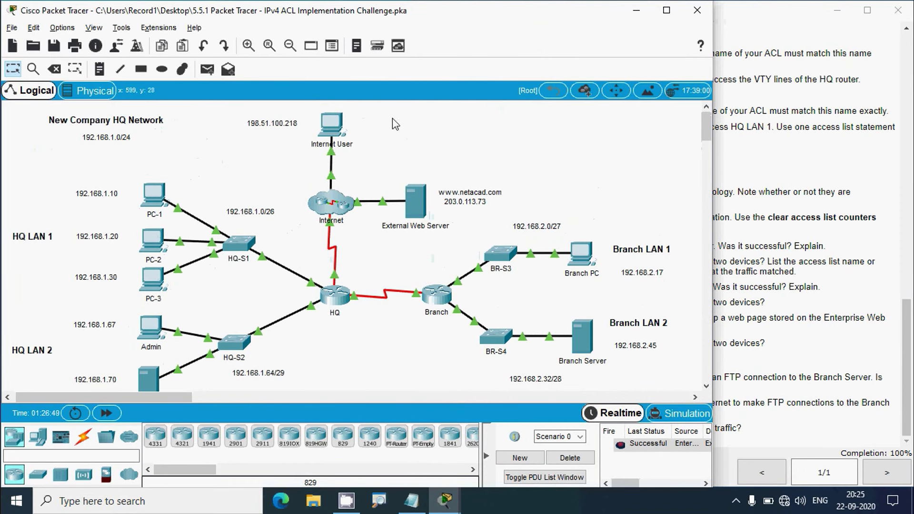
left_click_drag(393, 113, 392, 189)
scroll(285, 286, "down", 1)
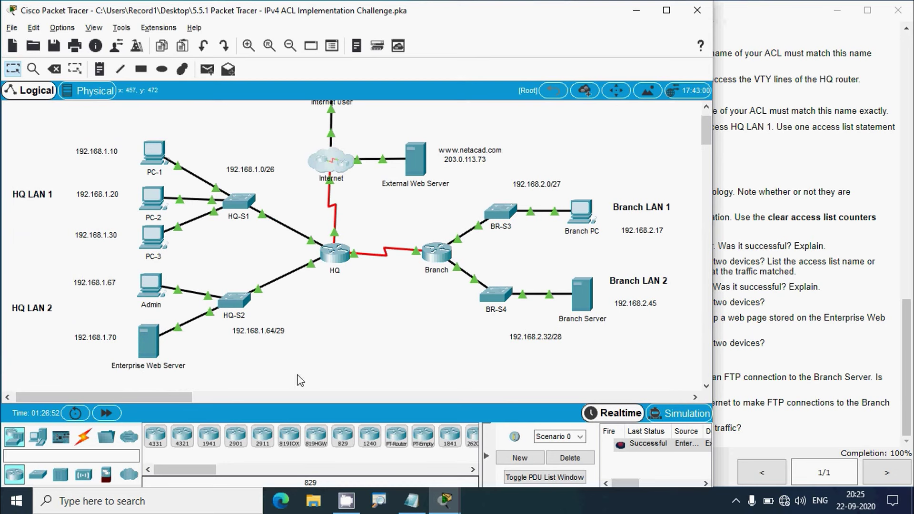
scroll(298, 378, "up", 1)
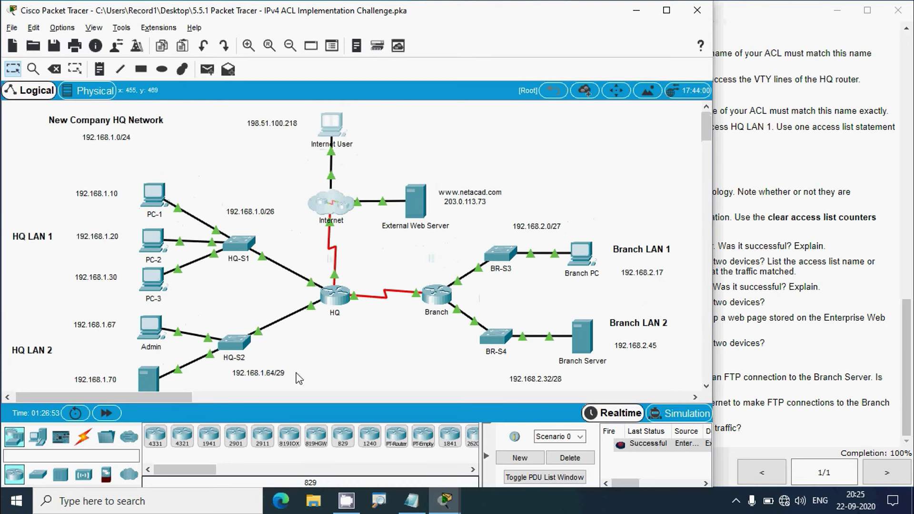
Check the Branch Server's address 192.168.2.45, then bring up the Internet User PC's desktop
left_click(582, 343)
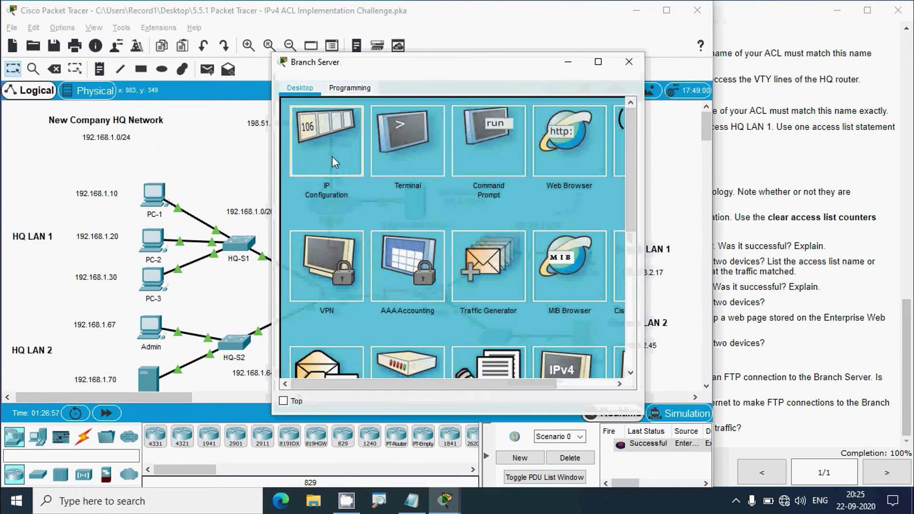
left_click(332, 157)
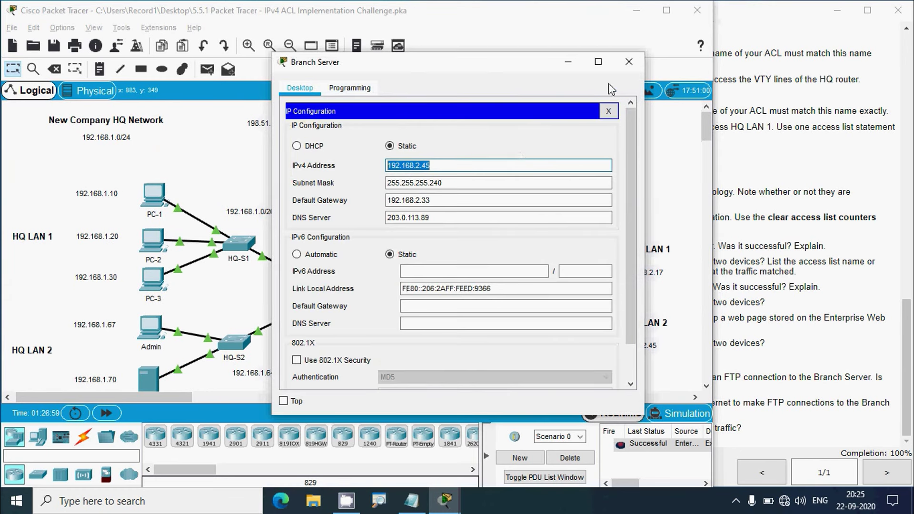
left_click(628, 62)
left_click(335, 131)
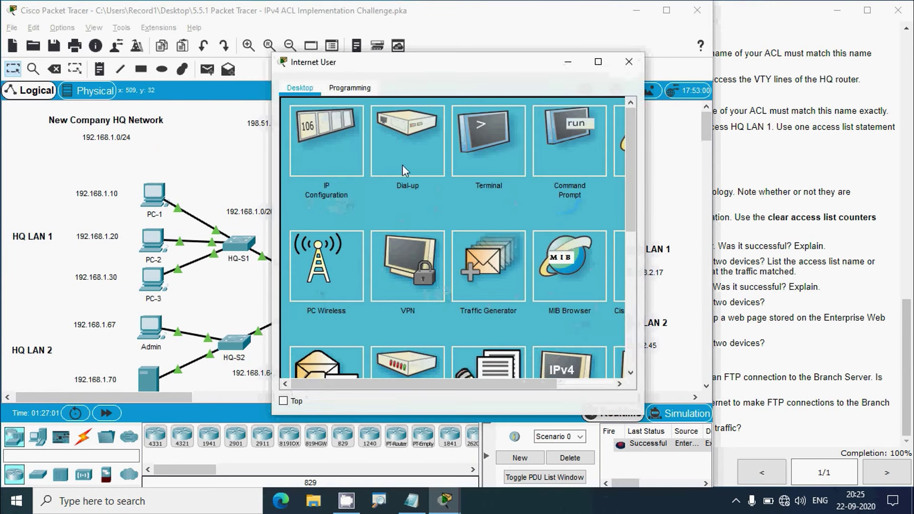
From the Internet User's Command Prompt, FTP to 192.168.2.45 and log in with the lab credentials
left_click(598, 62)
left_click(592, 110)
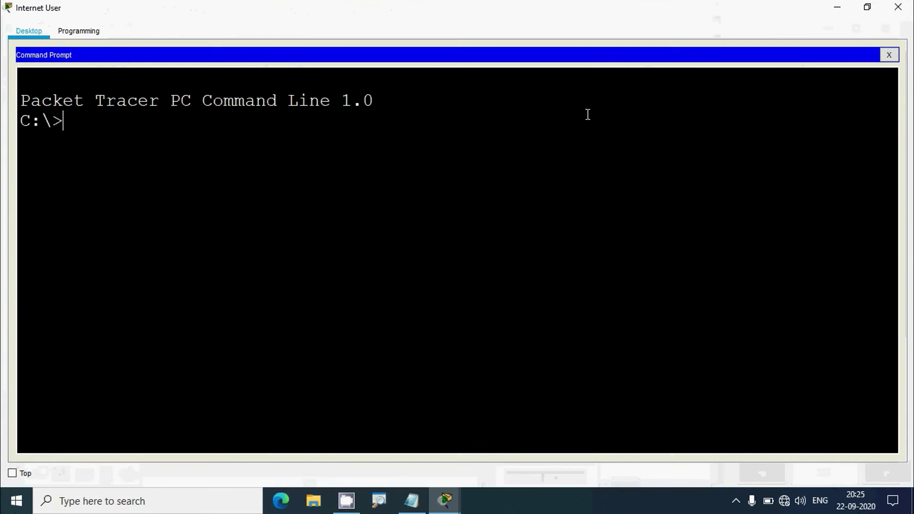
type("f")
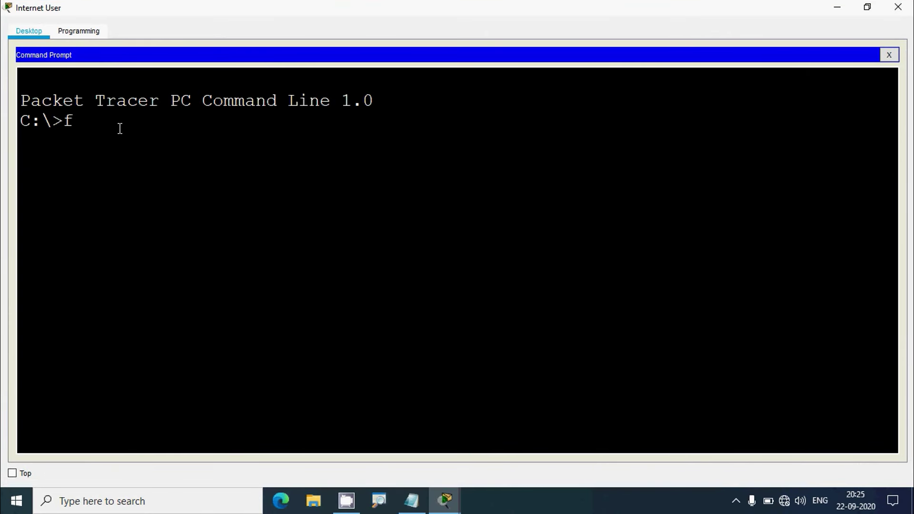
type("tp")
right_click(126, 118)
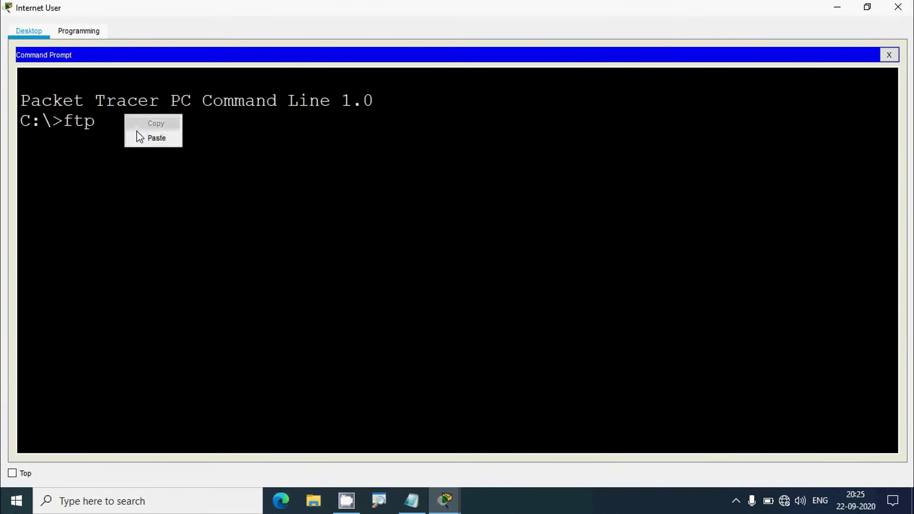
left_click(136, 130)
key("Return")
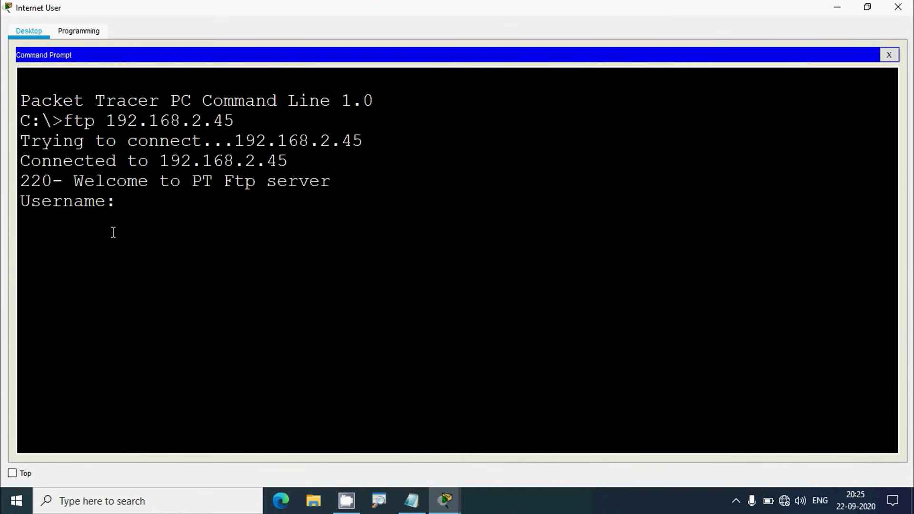
type("cisco")
key("Return")
key("Return")
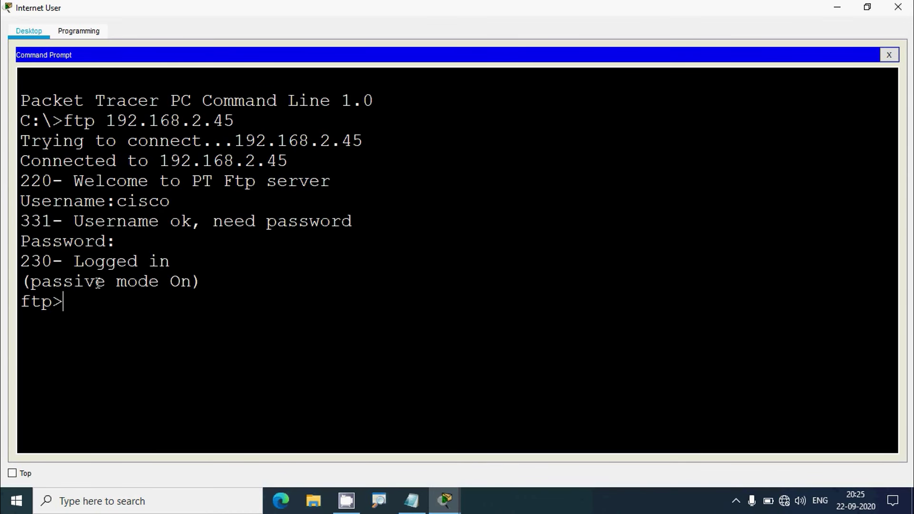
Quit the FTP session and close the Internet User window
left_click_drag(79, 304, 22, 302)
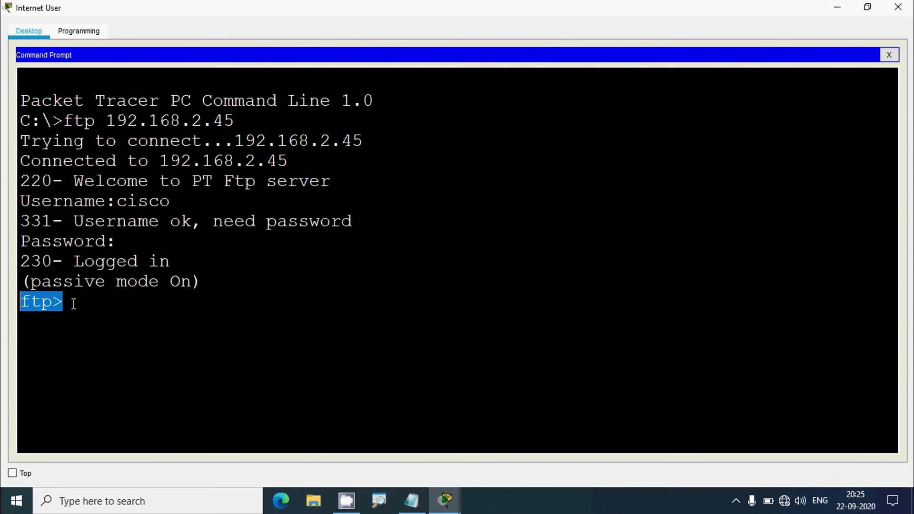
left_click(73, 304)
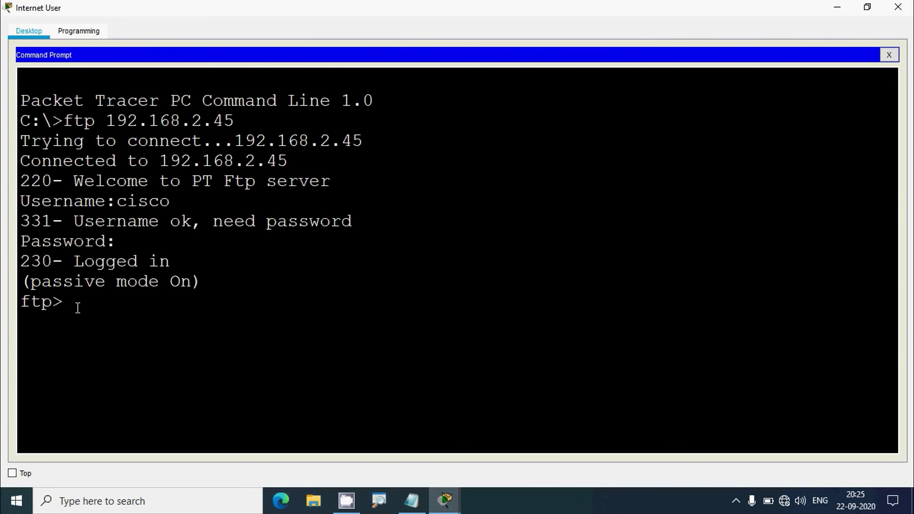
type("quit")
key("Return")
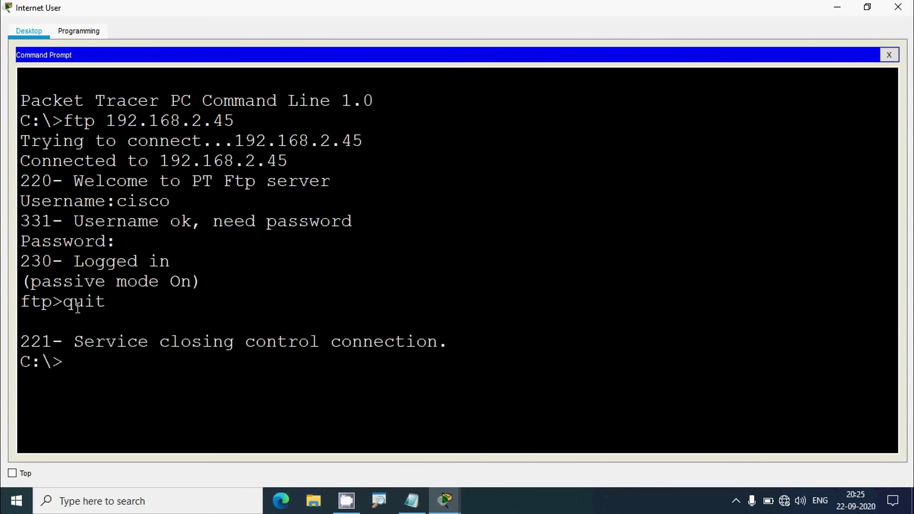
left_click(897, 7)
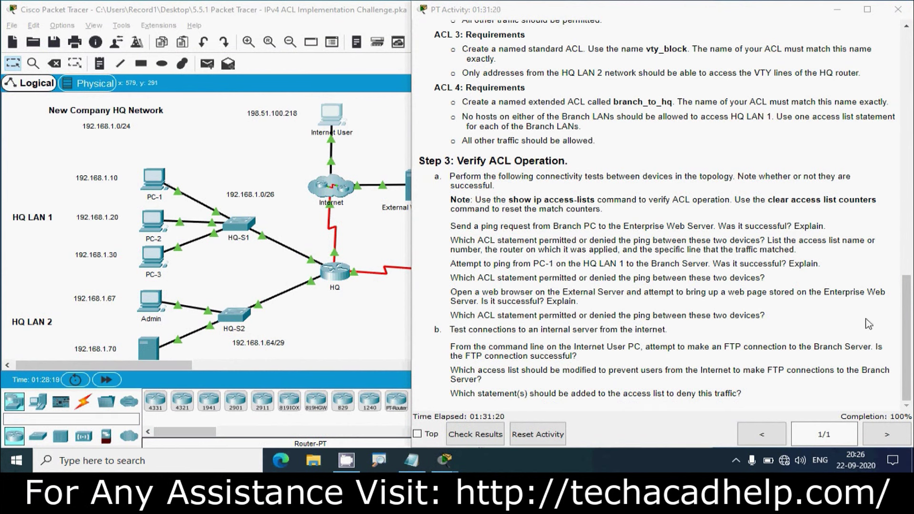
Note ACL 101 in the requirements, then run show ip access-lists on HQ to check its 10 matches
left_click_drag(907, 314, 908, 234)
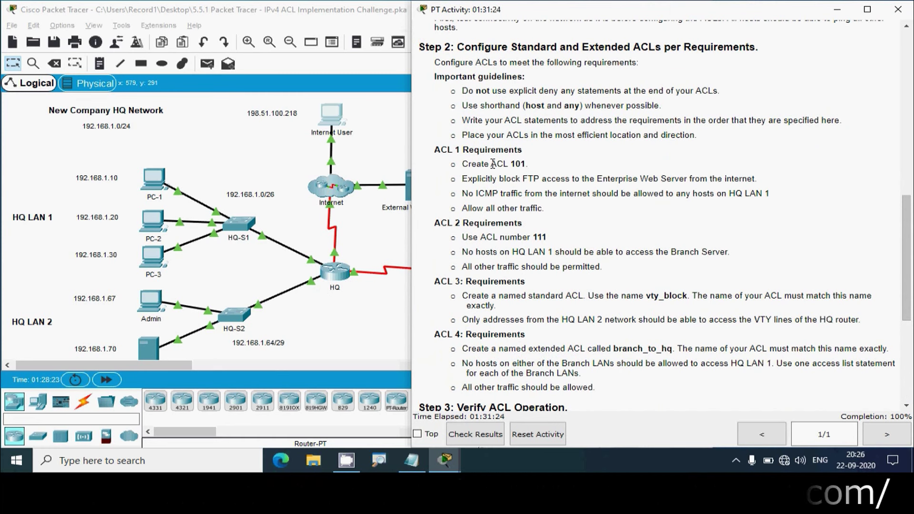
left_click_drag(507, 164, 537, 168)
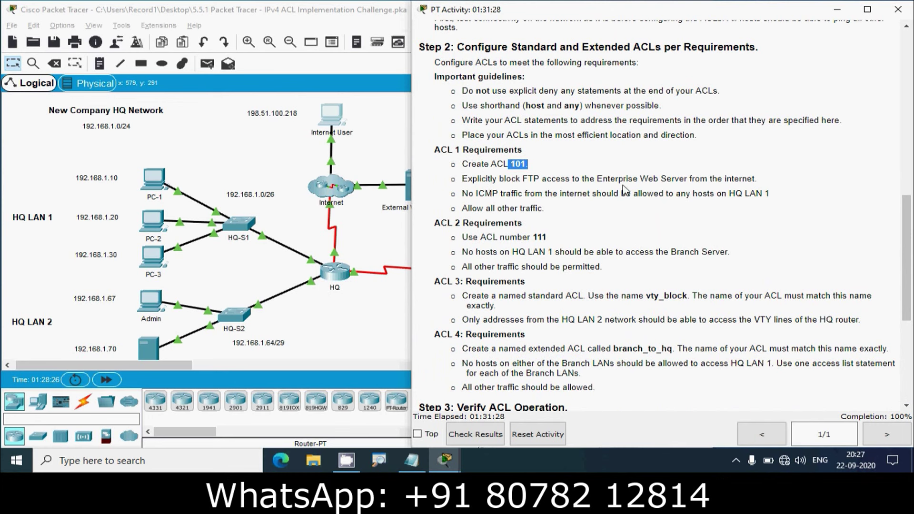
left_click(365, 326)
left_click(340, 283)
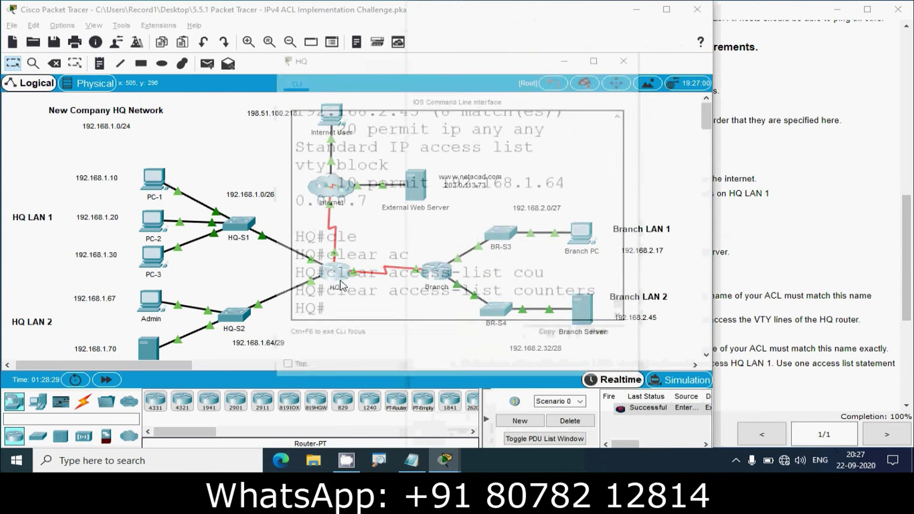
left_click(598, 56)
type("sho")
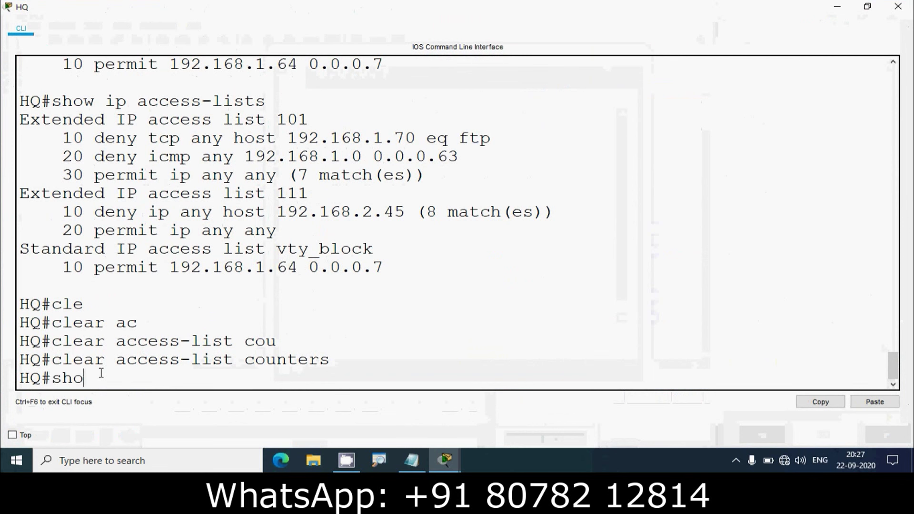
type("w ip access")
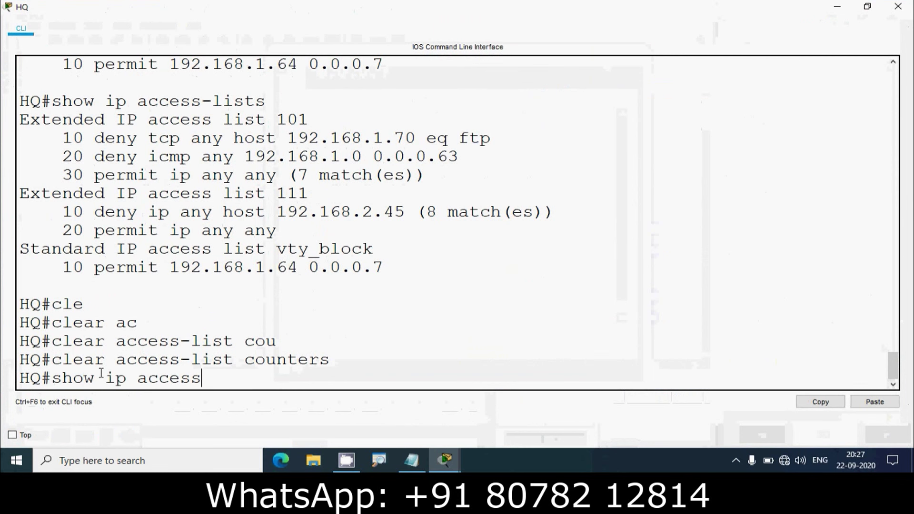
type("-lists")
key("Return")
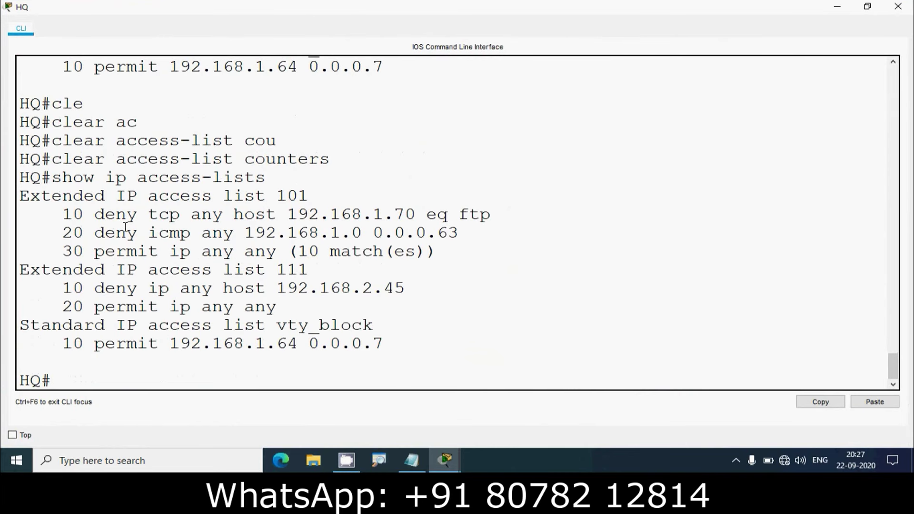
left_click_drag(159, 195, 315, 193)
left_click(329, 194)
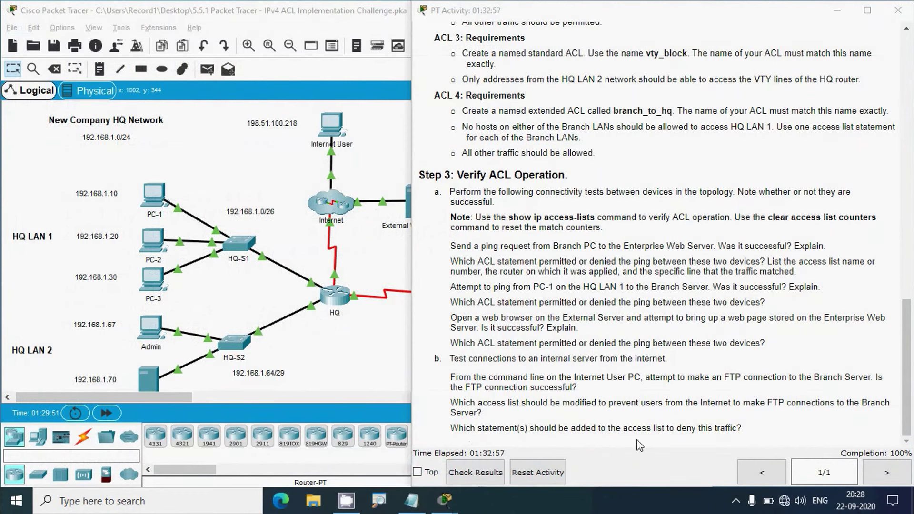
Open Notepad and start the statement with 'deny tcp any host'
left_click(510, 388)
key("super+r")
type("notepad")
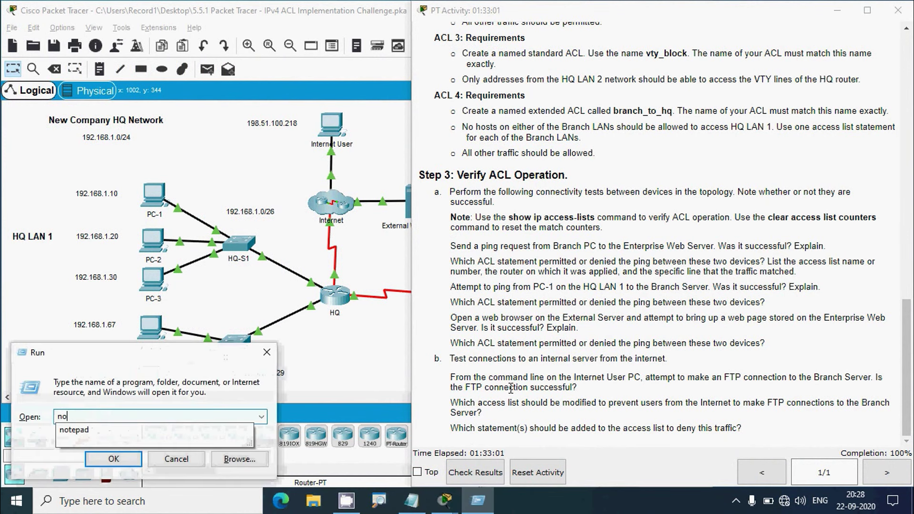
key("Return")
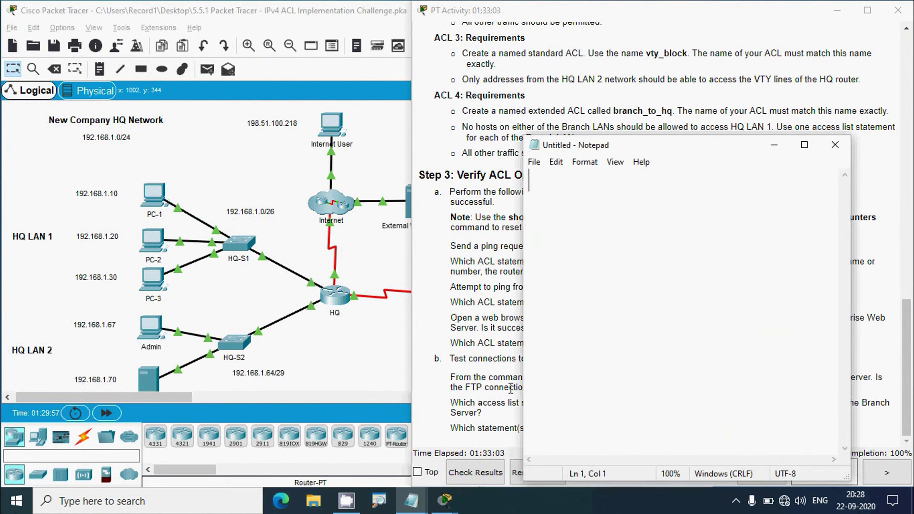
type("deny tcp any")
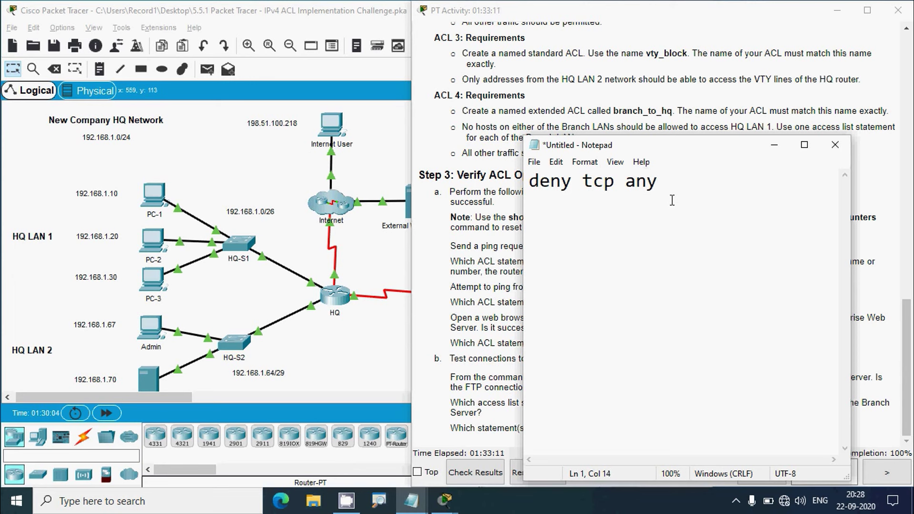
type(" host")
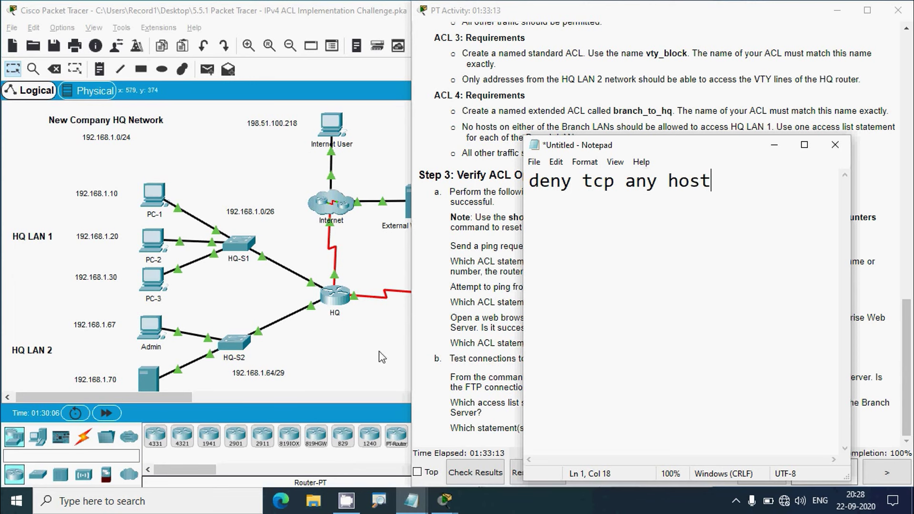
Copy the Branch Server's IPv4 address from its IP Configuration
left_click(381, 352)
left_click(582, 347)
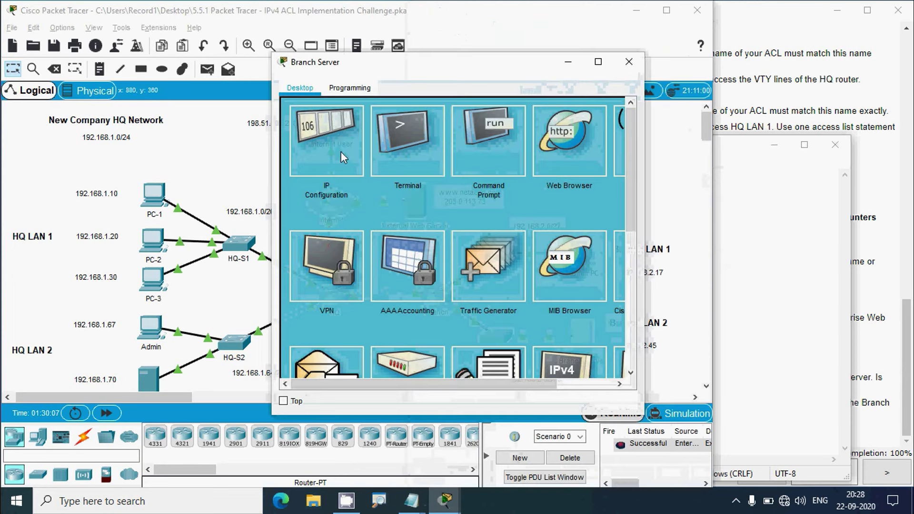
left_click(341, 151)
left_click_drag(430, 165, 370, 161)
key("super+c")
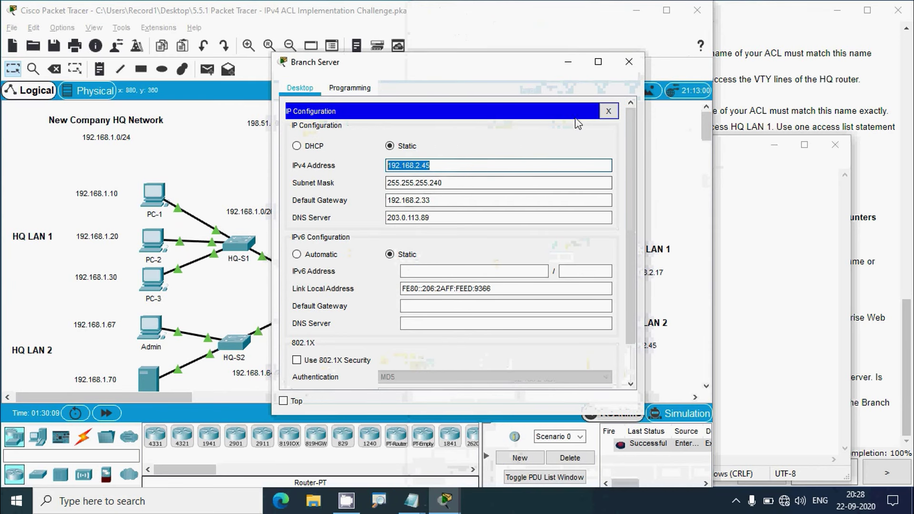
left_click(720, 236)
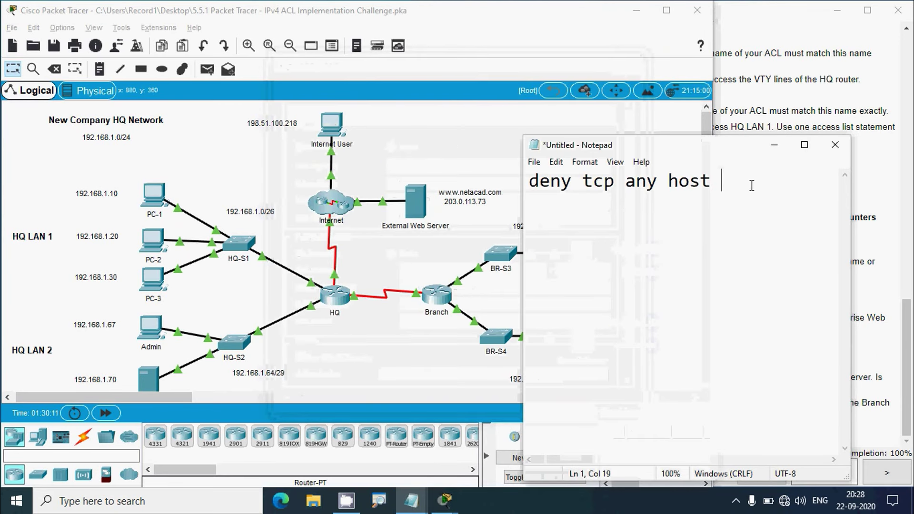
Complete the line as 'deny tcp any host 192.168.2.45 eq 21', then return to the addressing table
left_click(804, 145)
right_click(201, 44)
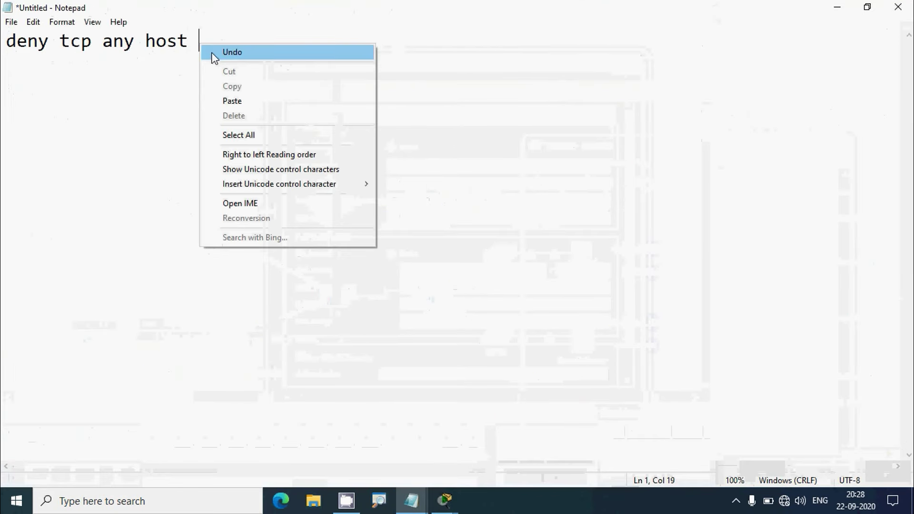
left_click(234, 102)
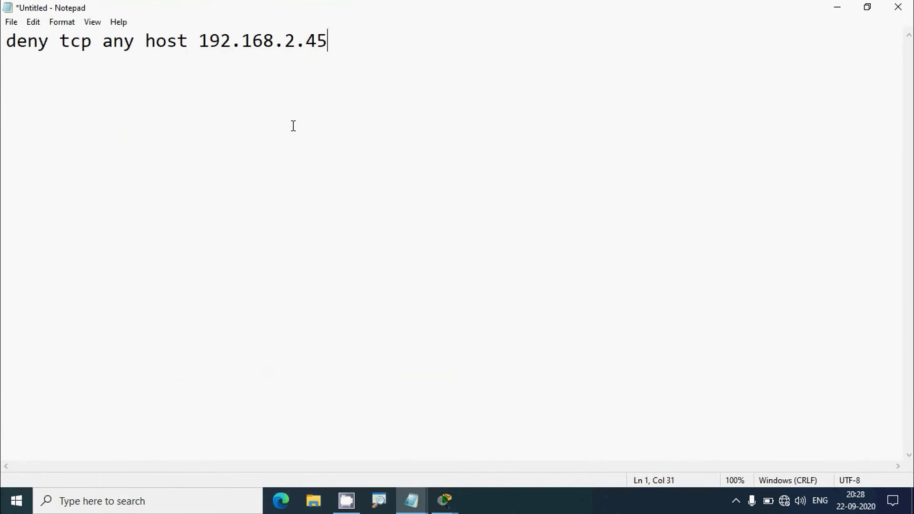
type("eq 21")
key("alt+Tab")
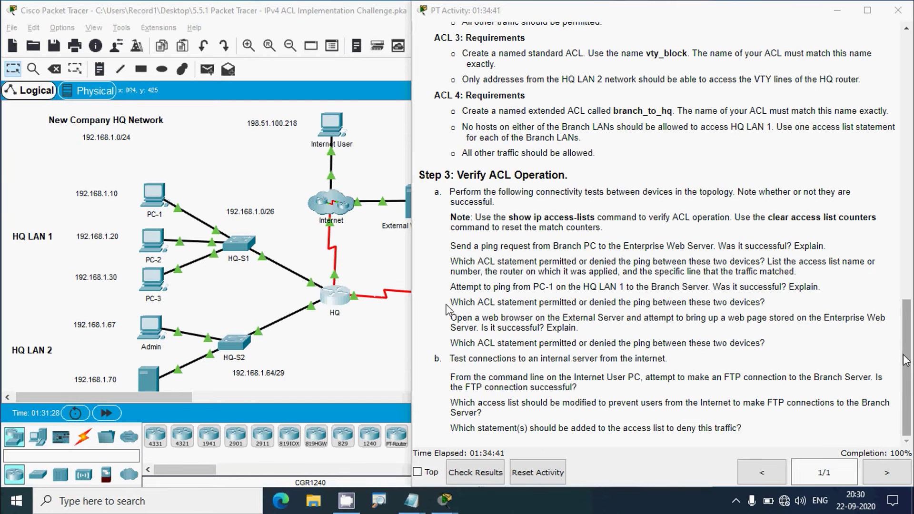
left_click_drag(907, 359, 906, 88)
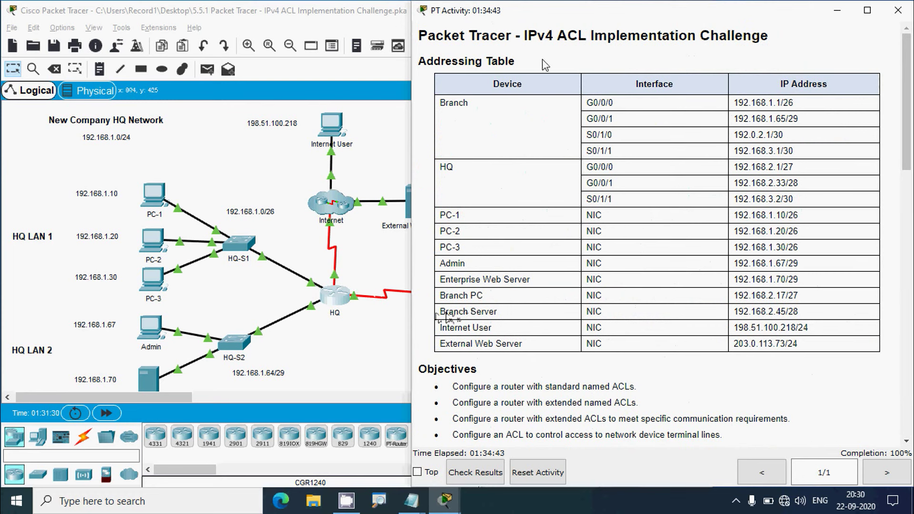